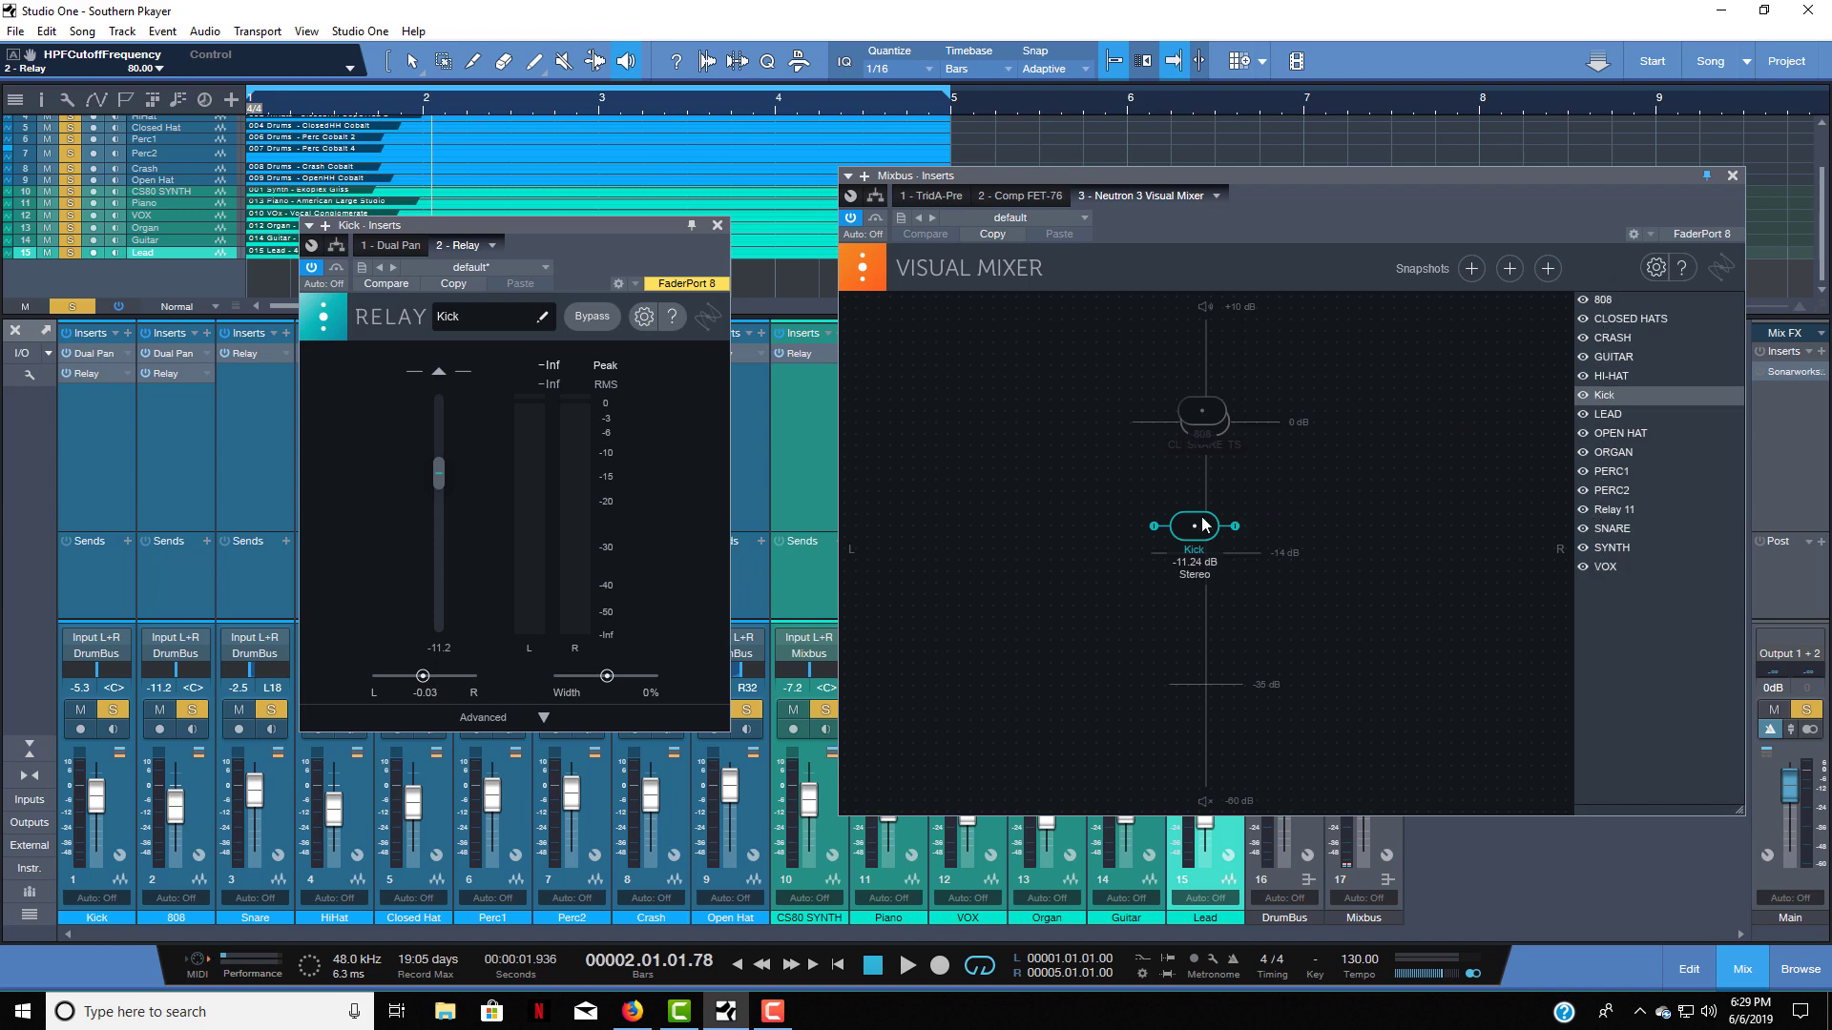
- Raise the Kick node in the Visual Mixer to about -5.42 dB
{"action": "left_click_drag", "start_coordinate": [1197, 534], "coordinate": [1210, 438]}
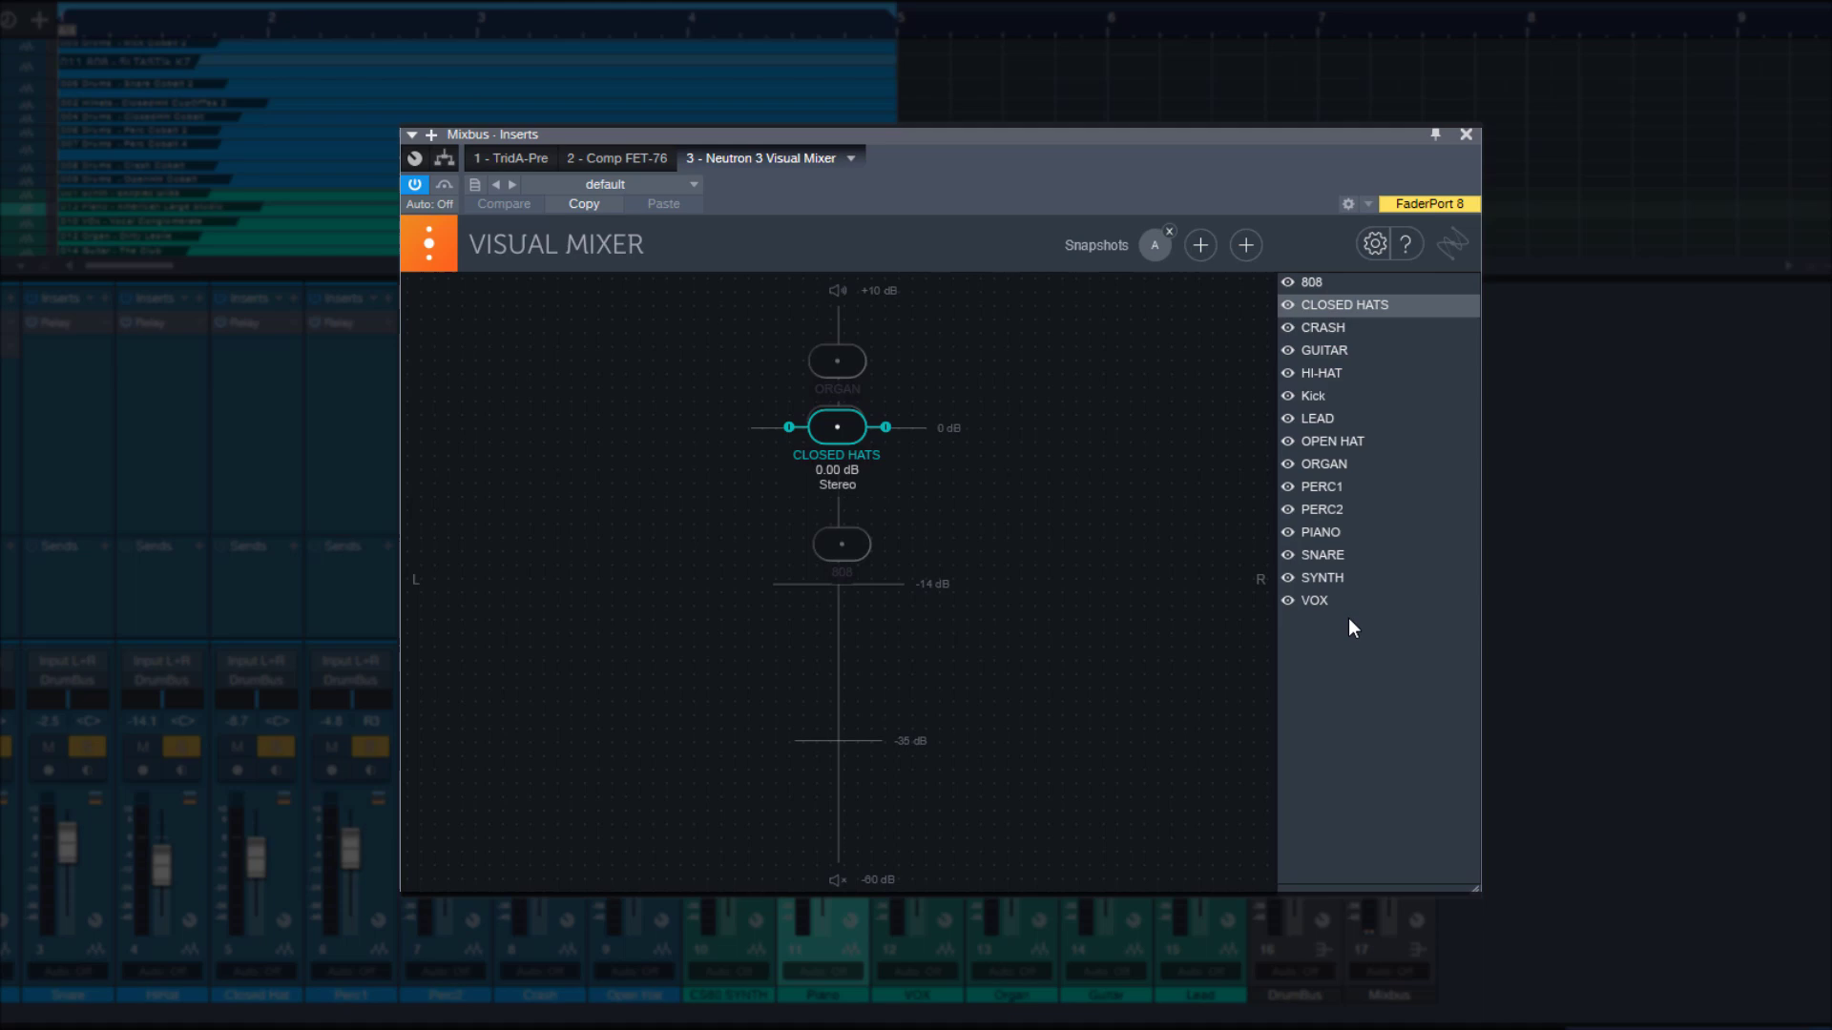
- Hide the VOX, SYNTH, PIANO, ORGAN and LEAD tracks from the Visual Mixer stage
{"action": "left_click", "coordinate": [1288, 600]}
{"action": "left_click", "coordinate": [1287, 577]}
{"action": "left_click", "coordinate": [1288, 533]}
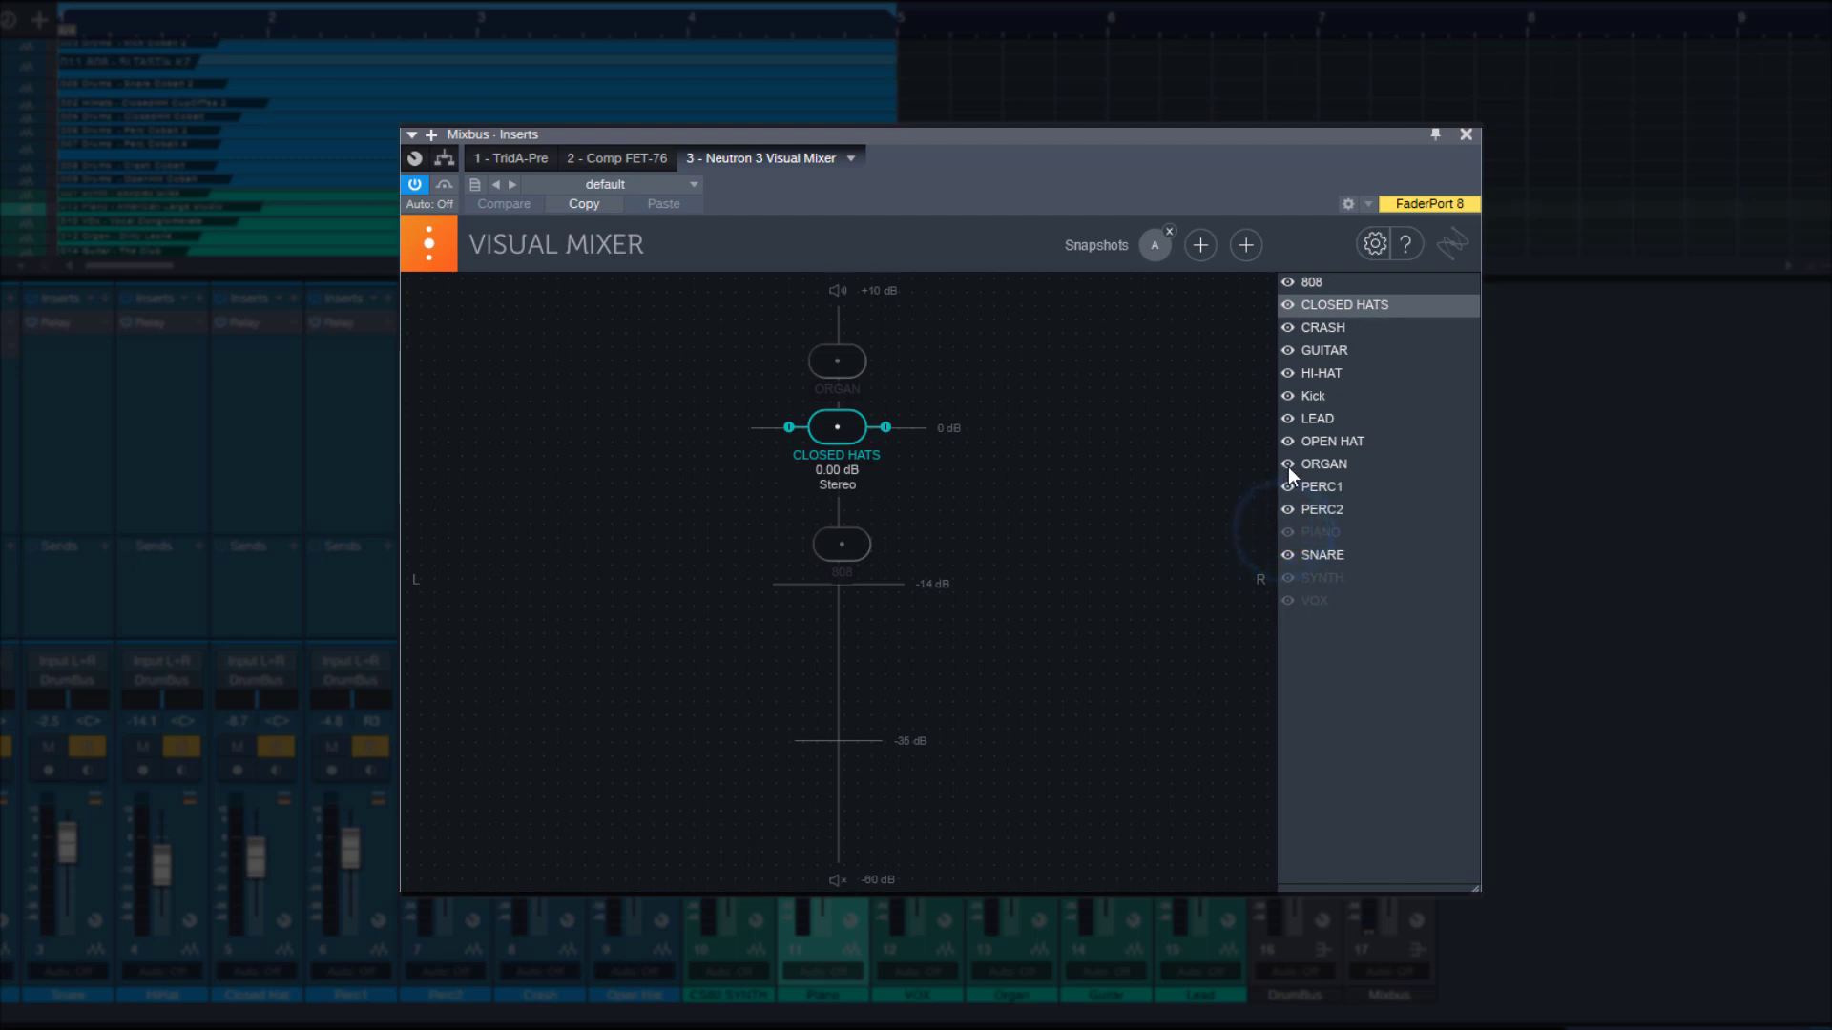
{"action": "left_click", "coordinate": [1287, 465]}
{"action": "left_click", "coordinate": [1287, 419]}
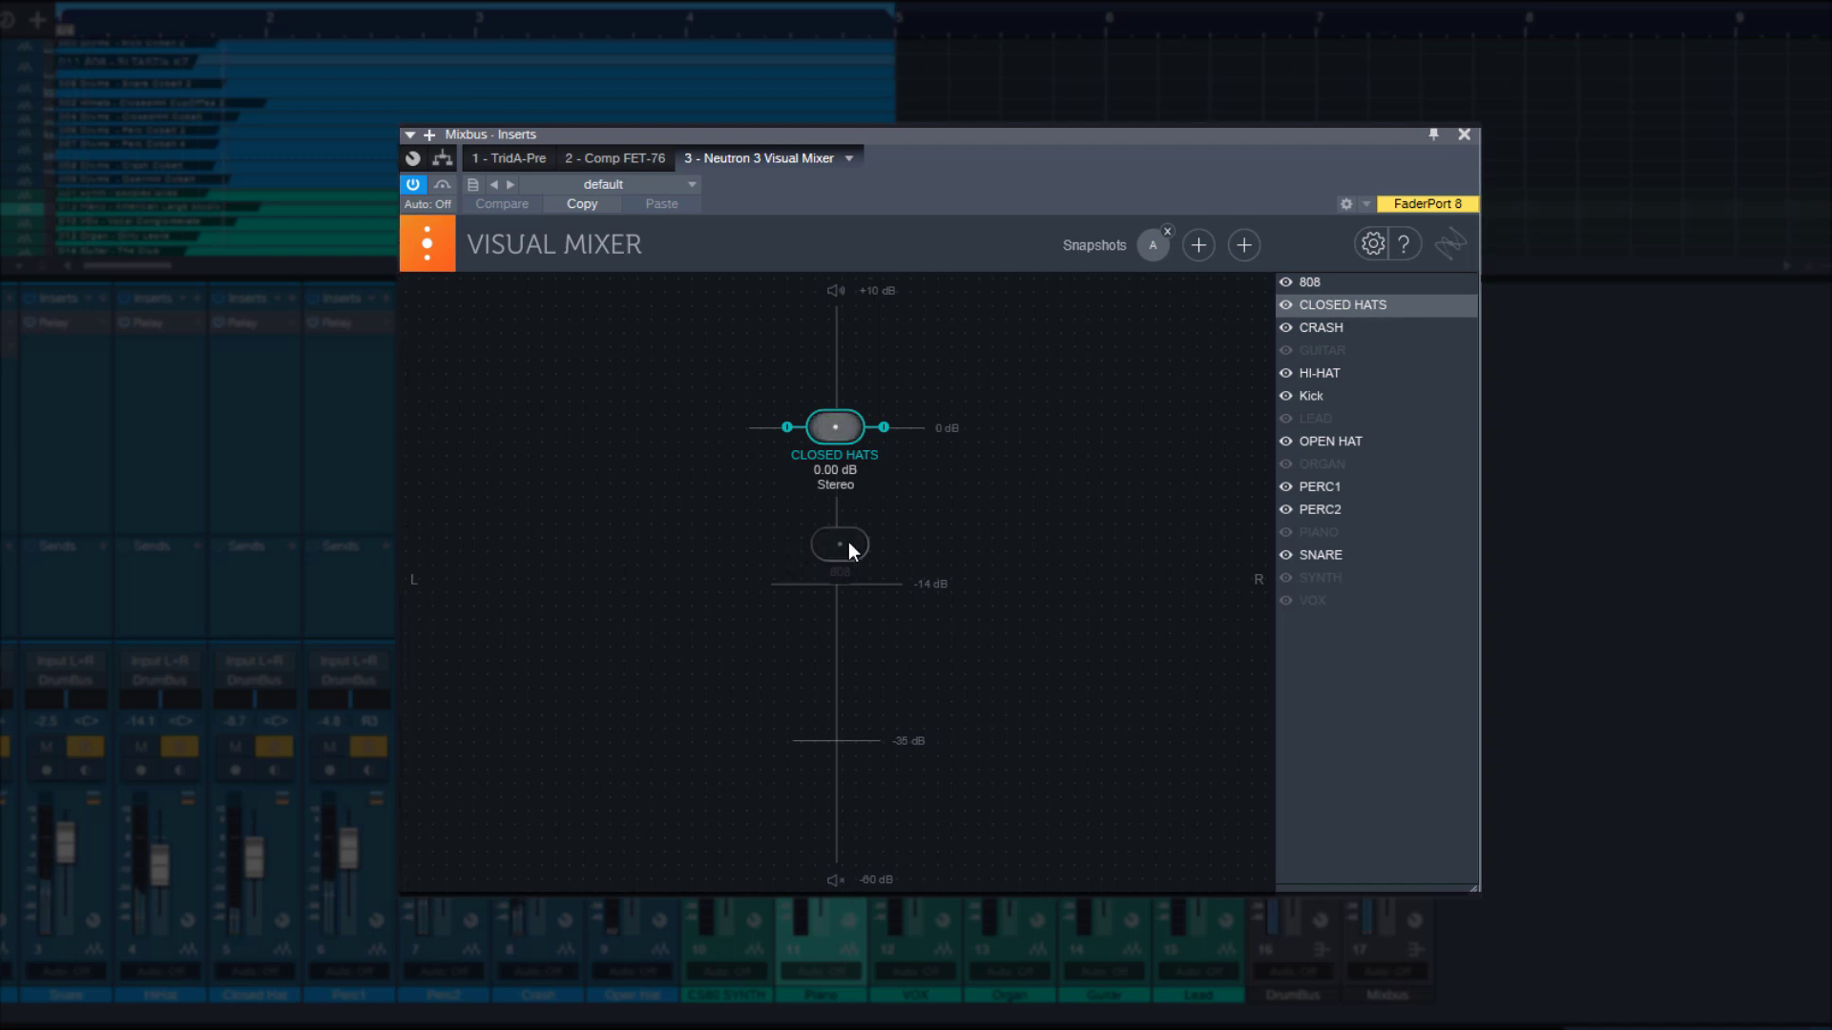
- Rough out the drum spread: 808 centred, CLOSED HATS and PERC1 right, OPEN HAT left
{"action": "left_click_drag", "start_coordinate": [849, 540], "coordinate": [844, 504]}
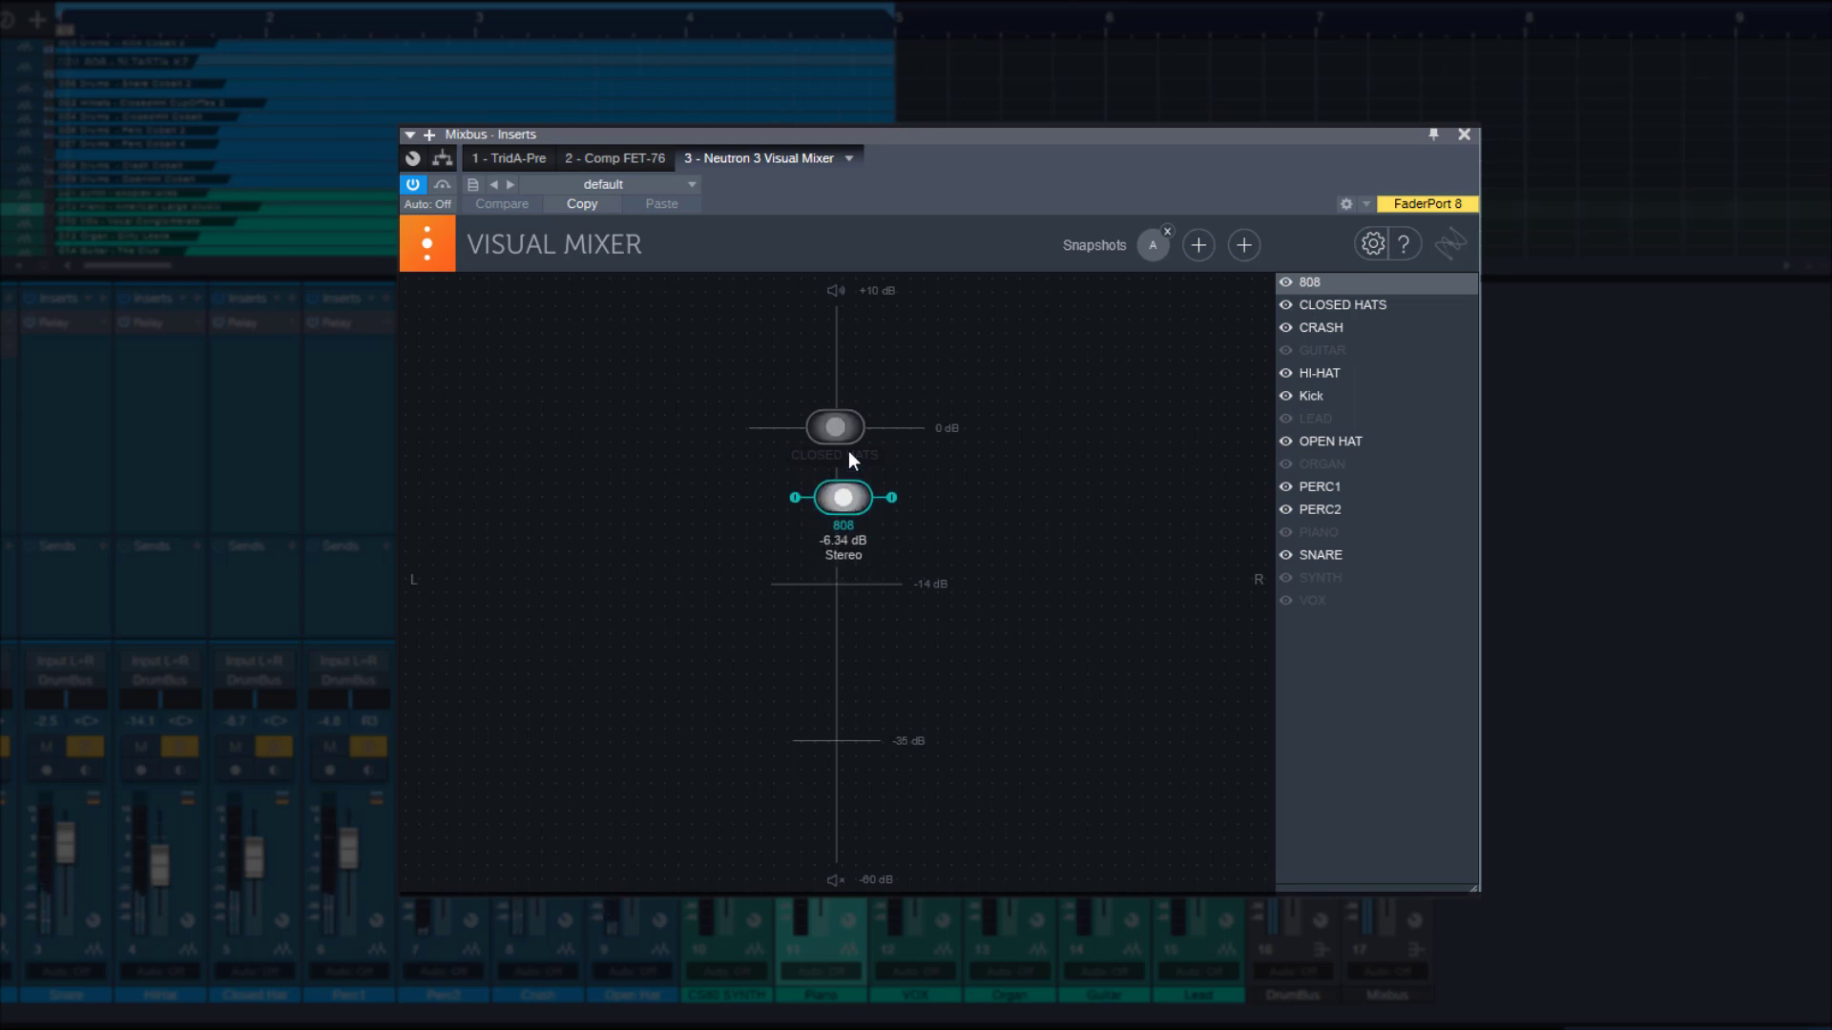
{"action": "left_click_drag", "start_coordinate": [844, 437], "coordinate": [1078, 504]}
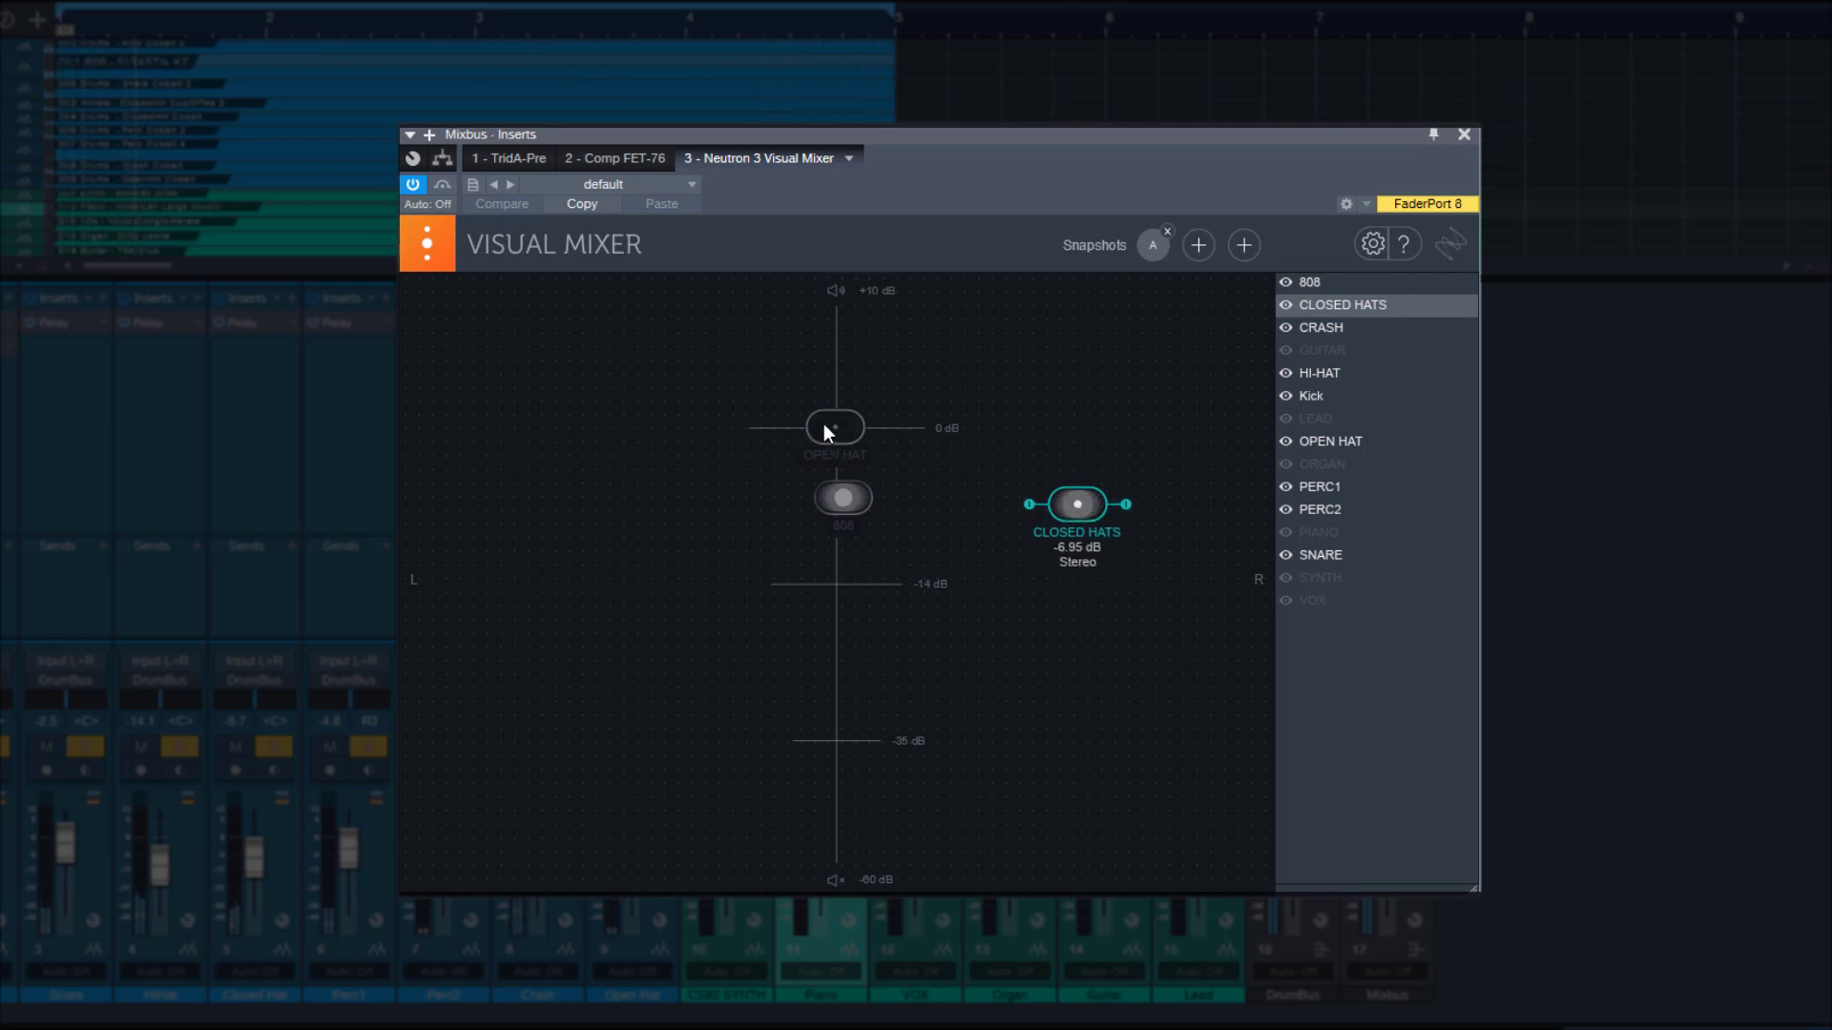
{"action": "left_click_drag", "start_coordinate": [828, 425], "coordinate": [581, 501]}
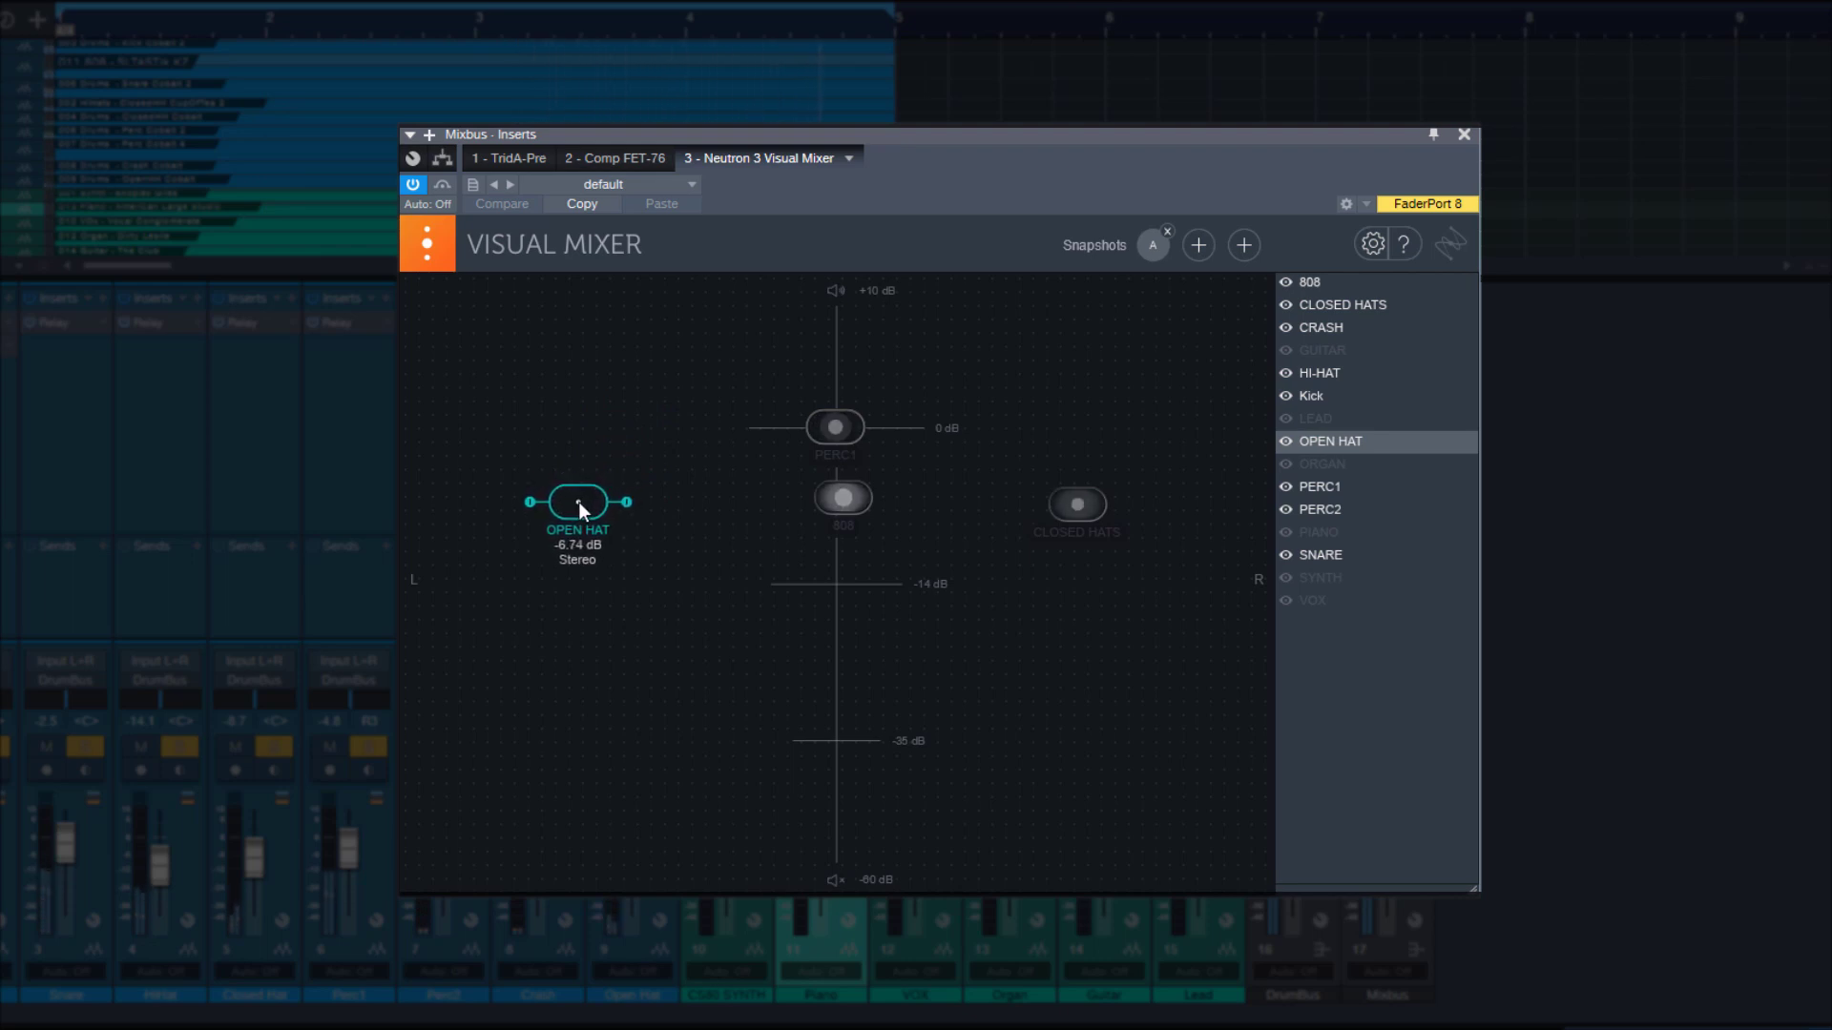
{"action": "left_click", "coordinate": [836, 428]}
{"action": "left_click_drag", "start_coordinate": [836, 428], "coordinate": [994, 420]}
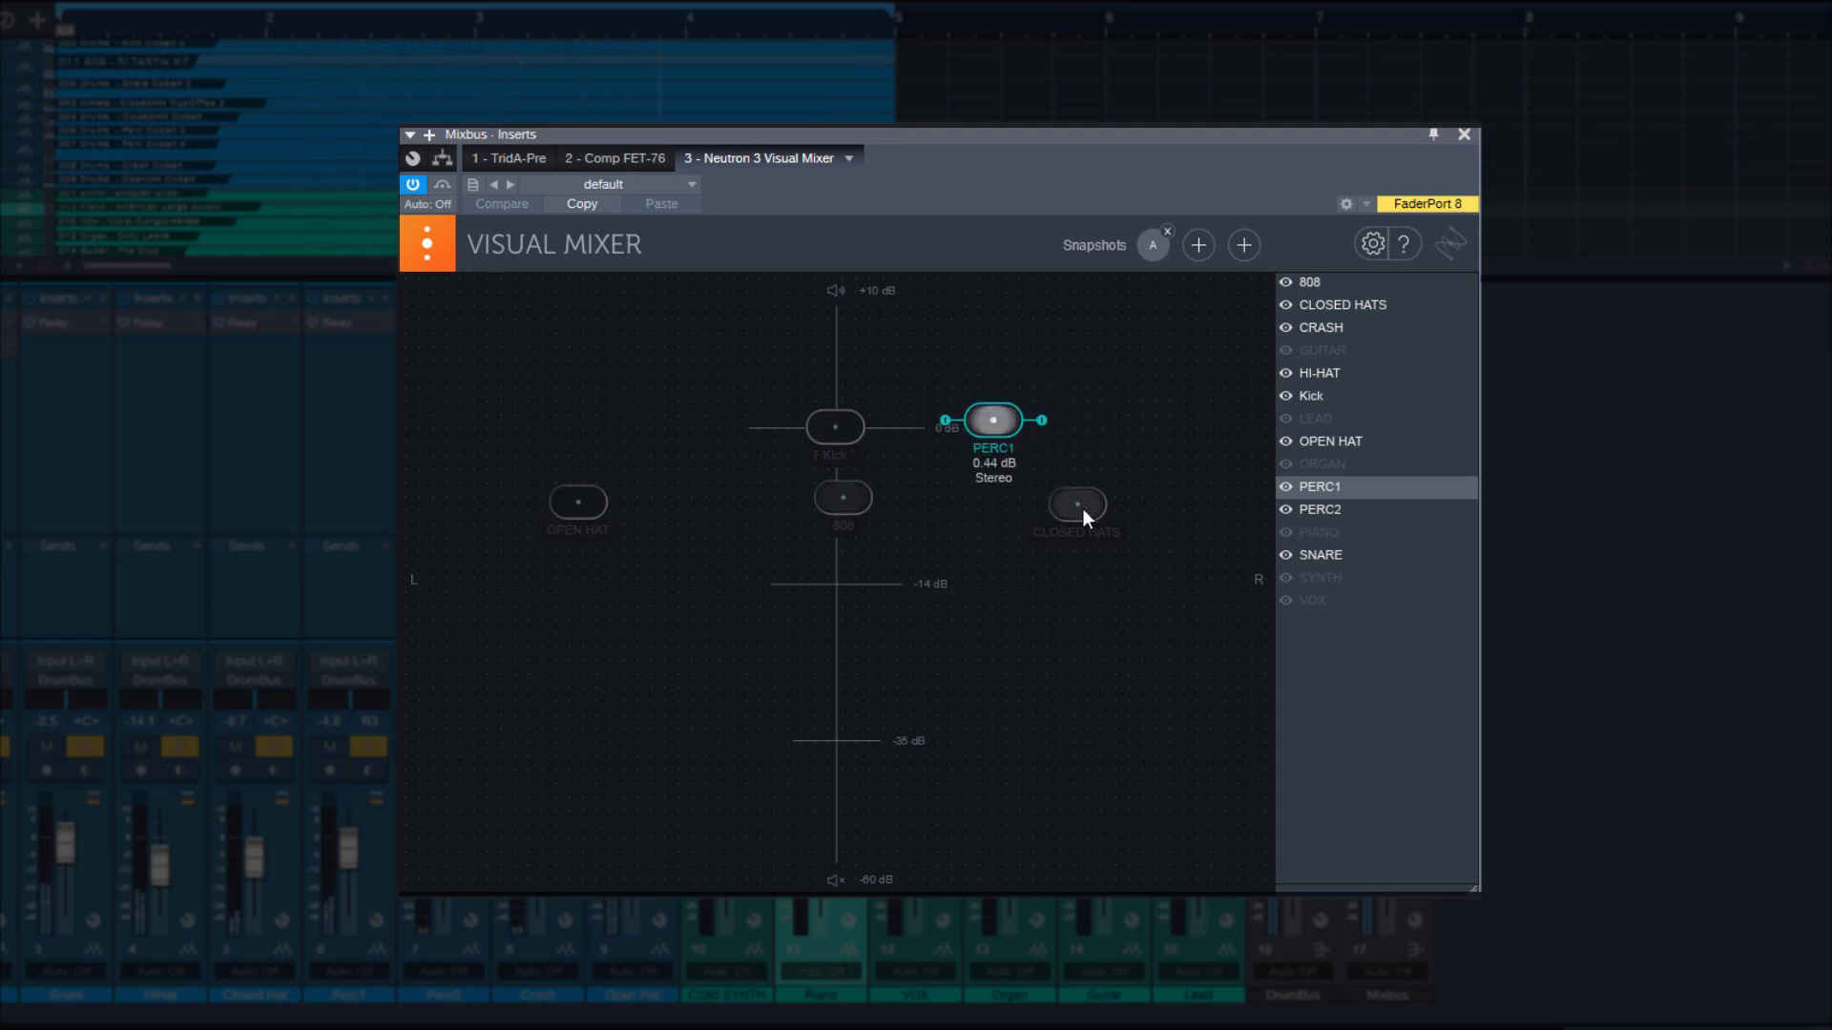
- Refine the drum spread: PERC1 right at about -14 dB, Kick at -4.8 dB, HI-HAT placed
{"action": "left_click_drag", "start_coordinate": [1083, 512], "coordinate": [1154, 502]}
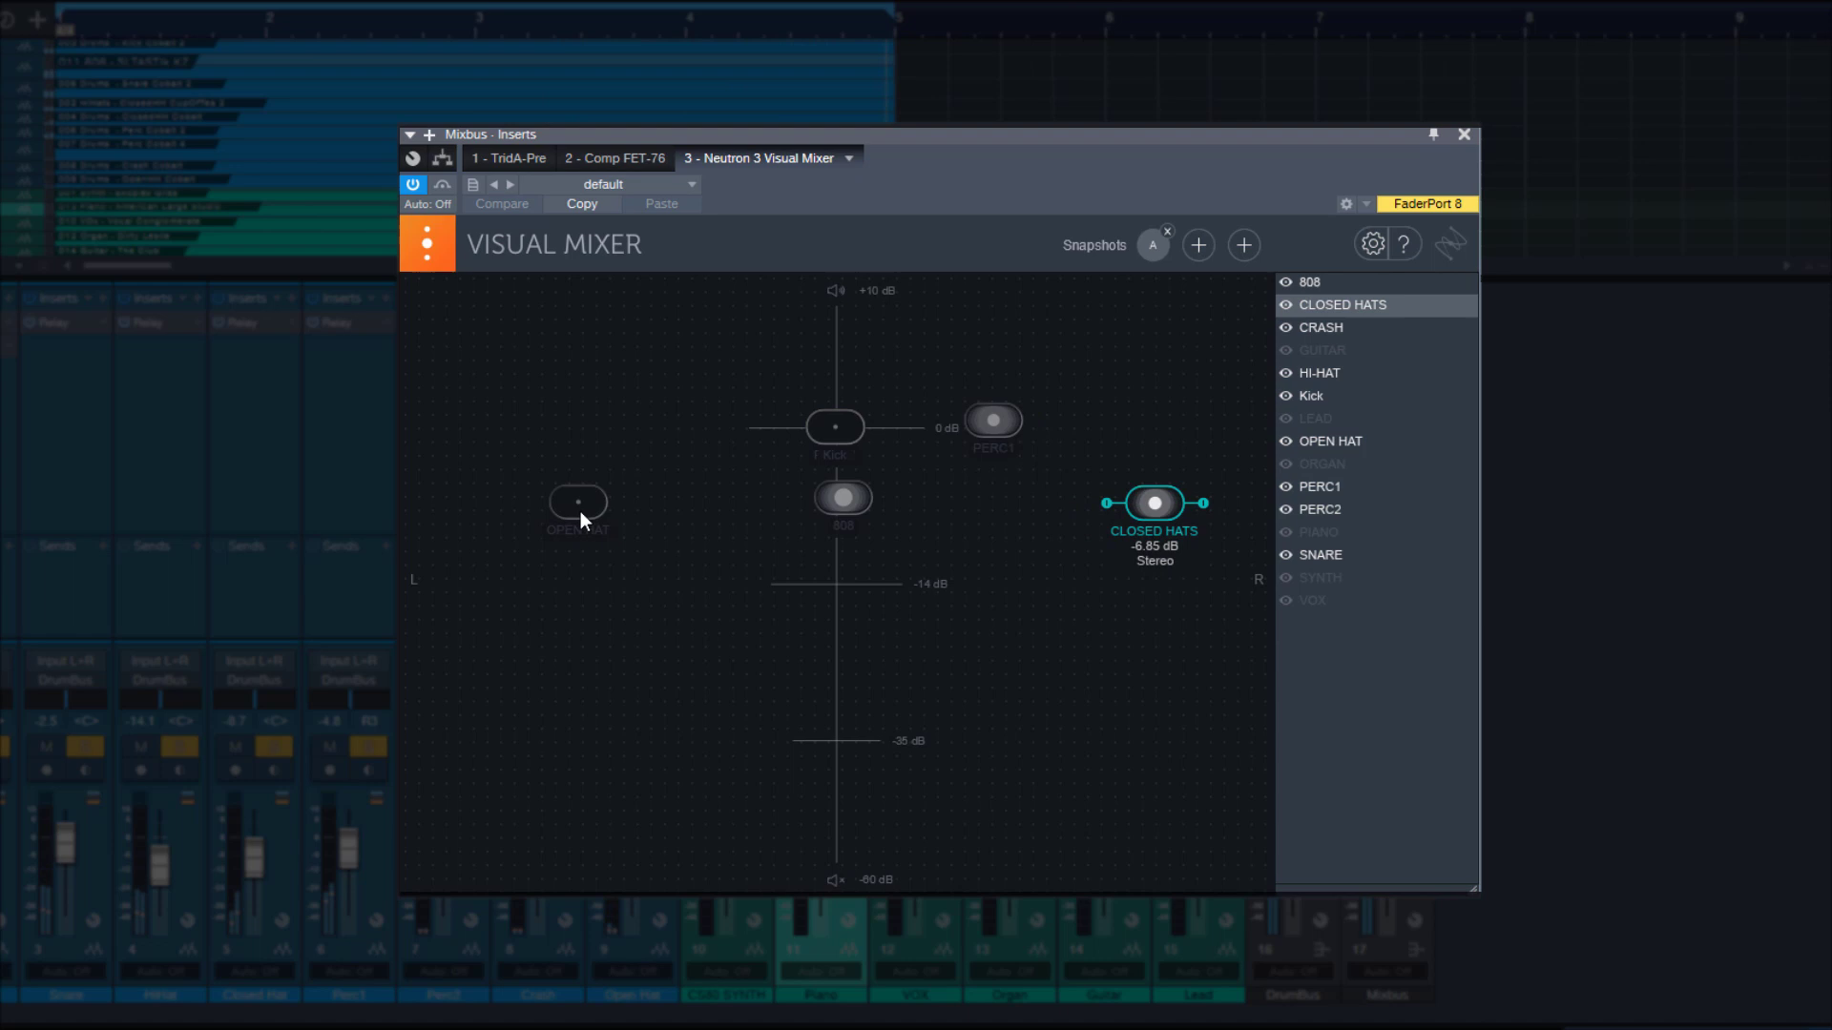
{"action": "left_click_drag", "start_coordinate": [580, 512], "coordinate": [540, 518]}
{"action": "left_click_drag", "start_coordinate": [1004, 431], "coordinate": [1034, 542]}
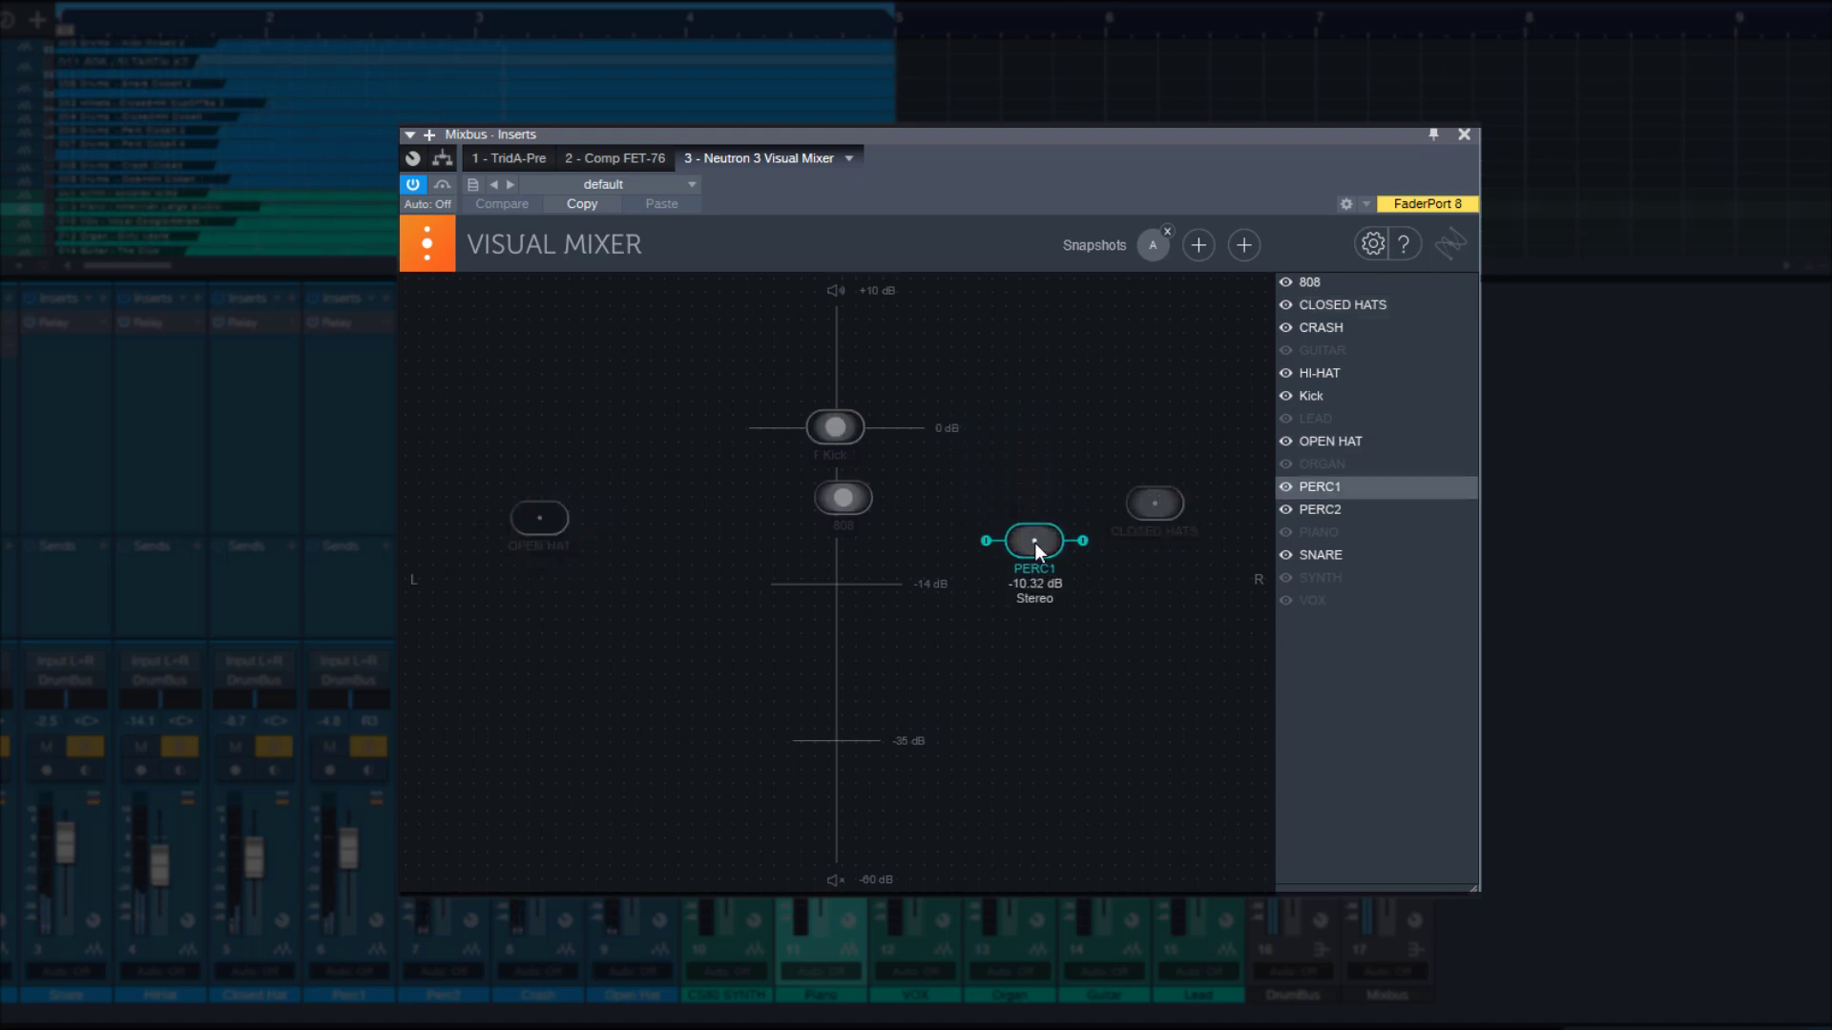
{"action": "left_click_drag", "start_coordinate": [840, 432], "coordinate": [628, 589]}
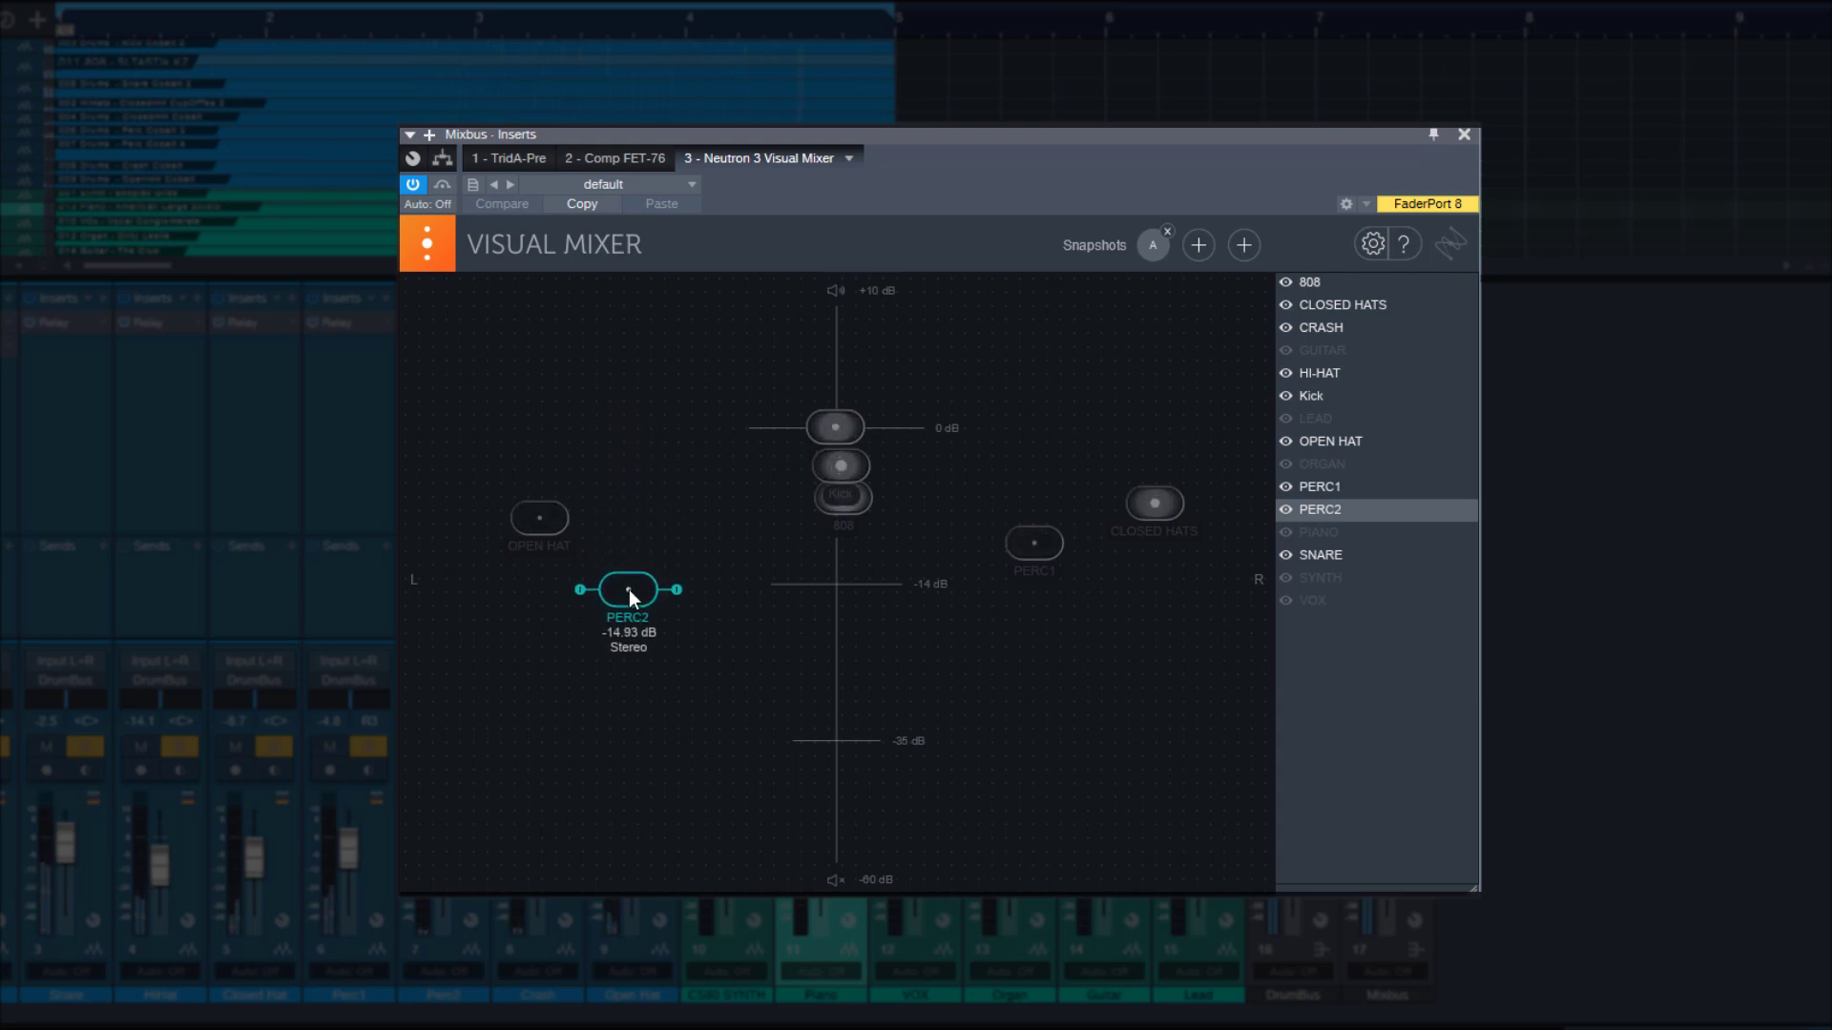
{"action": "left_click_drag", "start_coordinate": [1032, 544], "coordinate": [1040, 584]}
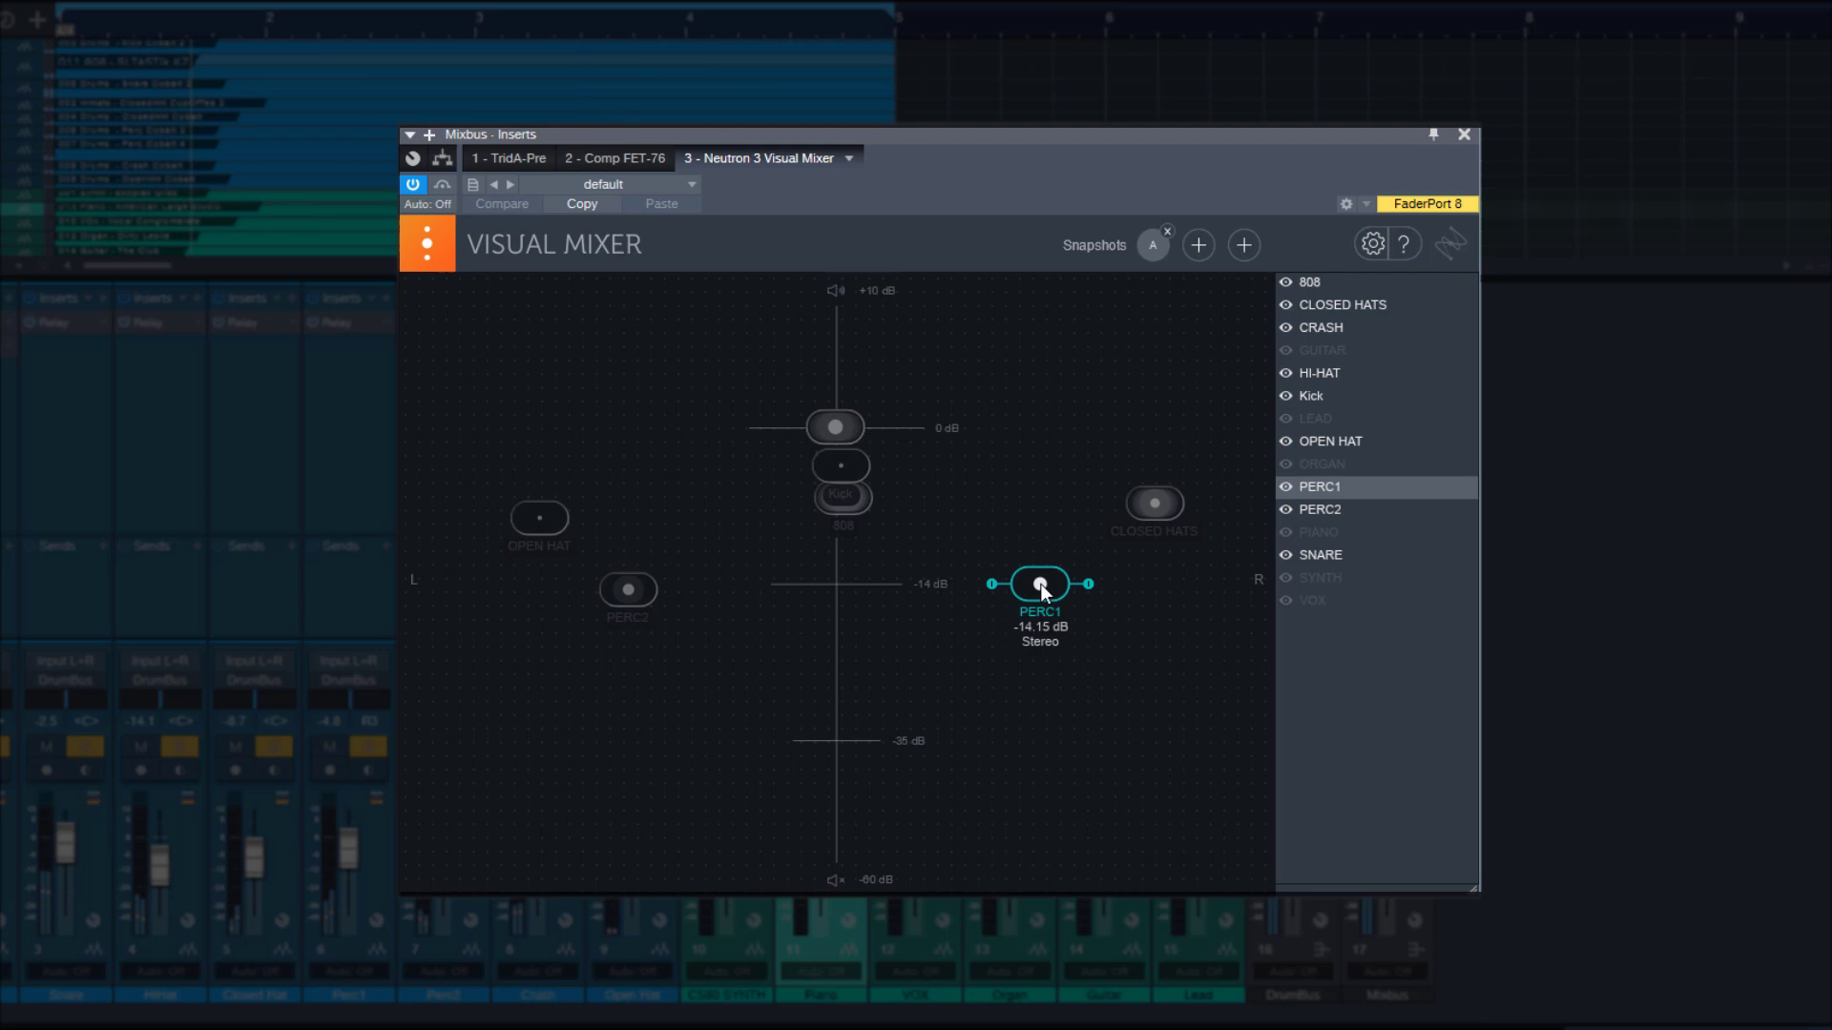
{"action": "left_click_drag", "start_coordinate": [843, 467], "coordinate": [849, 496]}
{"action": "left_click_drag", "start_coordinate": [845, 429], "coordinate": [731, 496]}
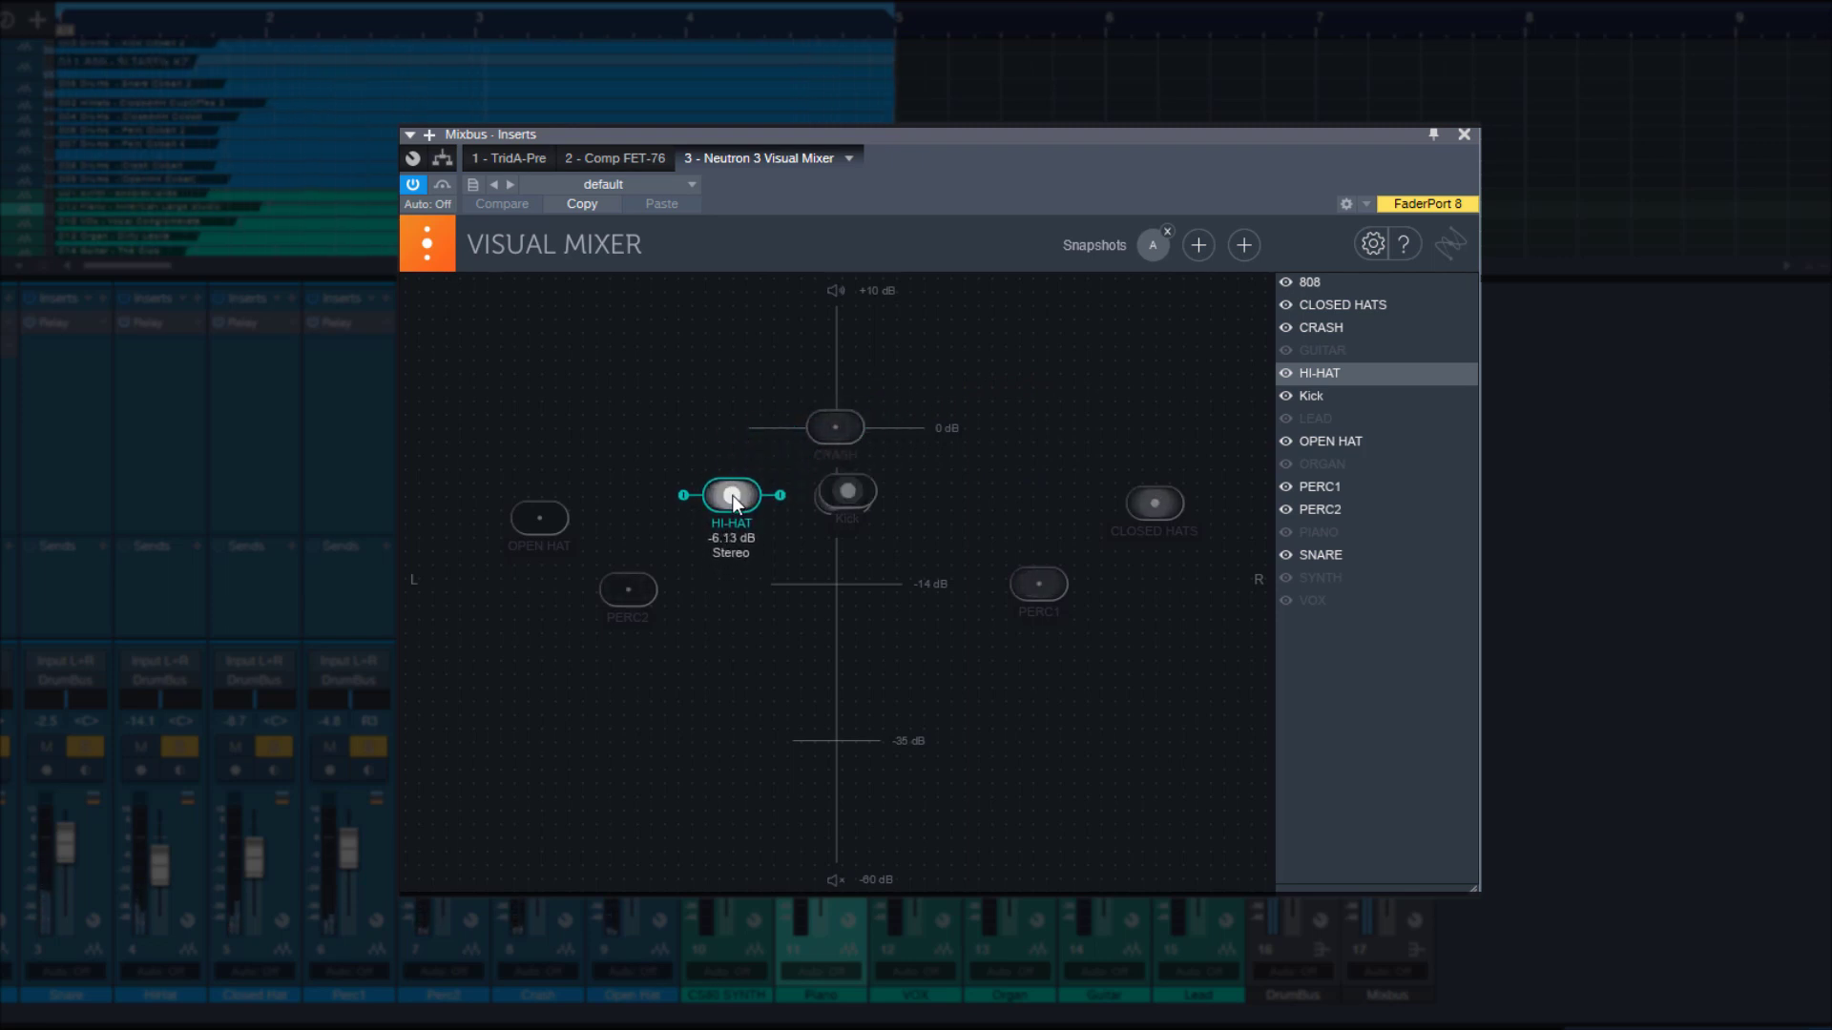
- Pan CRASH right at about -11 dB and lower the SNARE slightly
{"action": "left_click", "coordinate": [848, 495]}
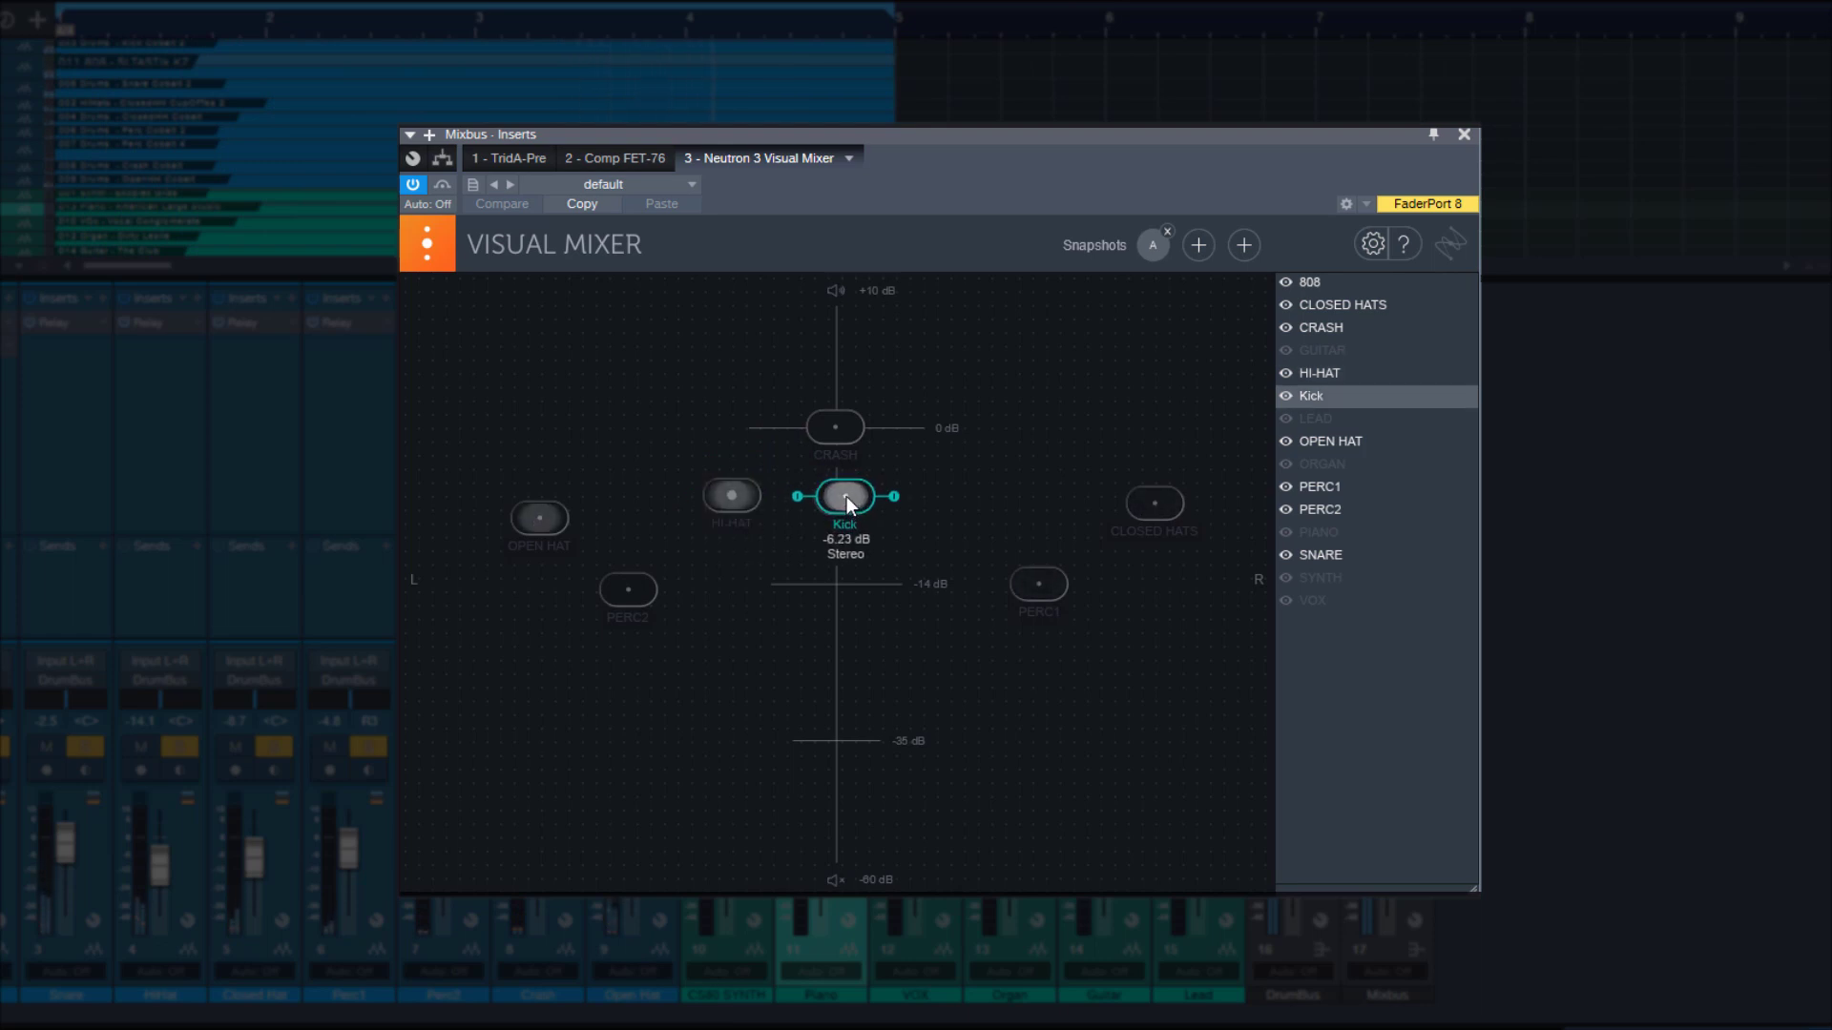
{"action": "left_click_drag", "start_coordinate": [830, 421], "coordinate": [1011, 536]}
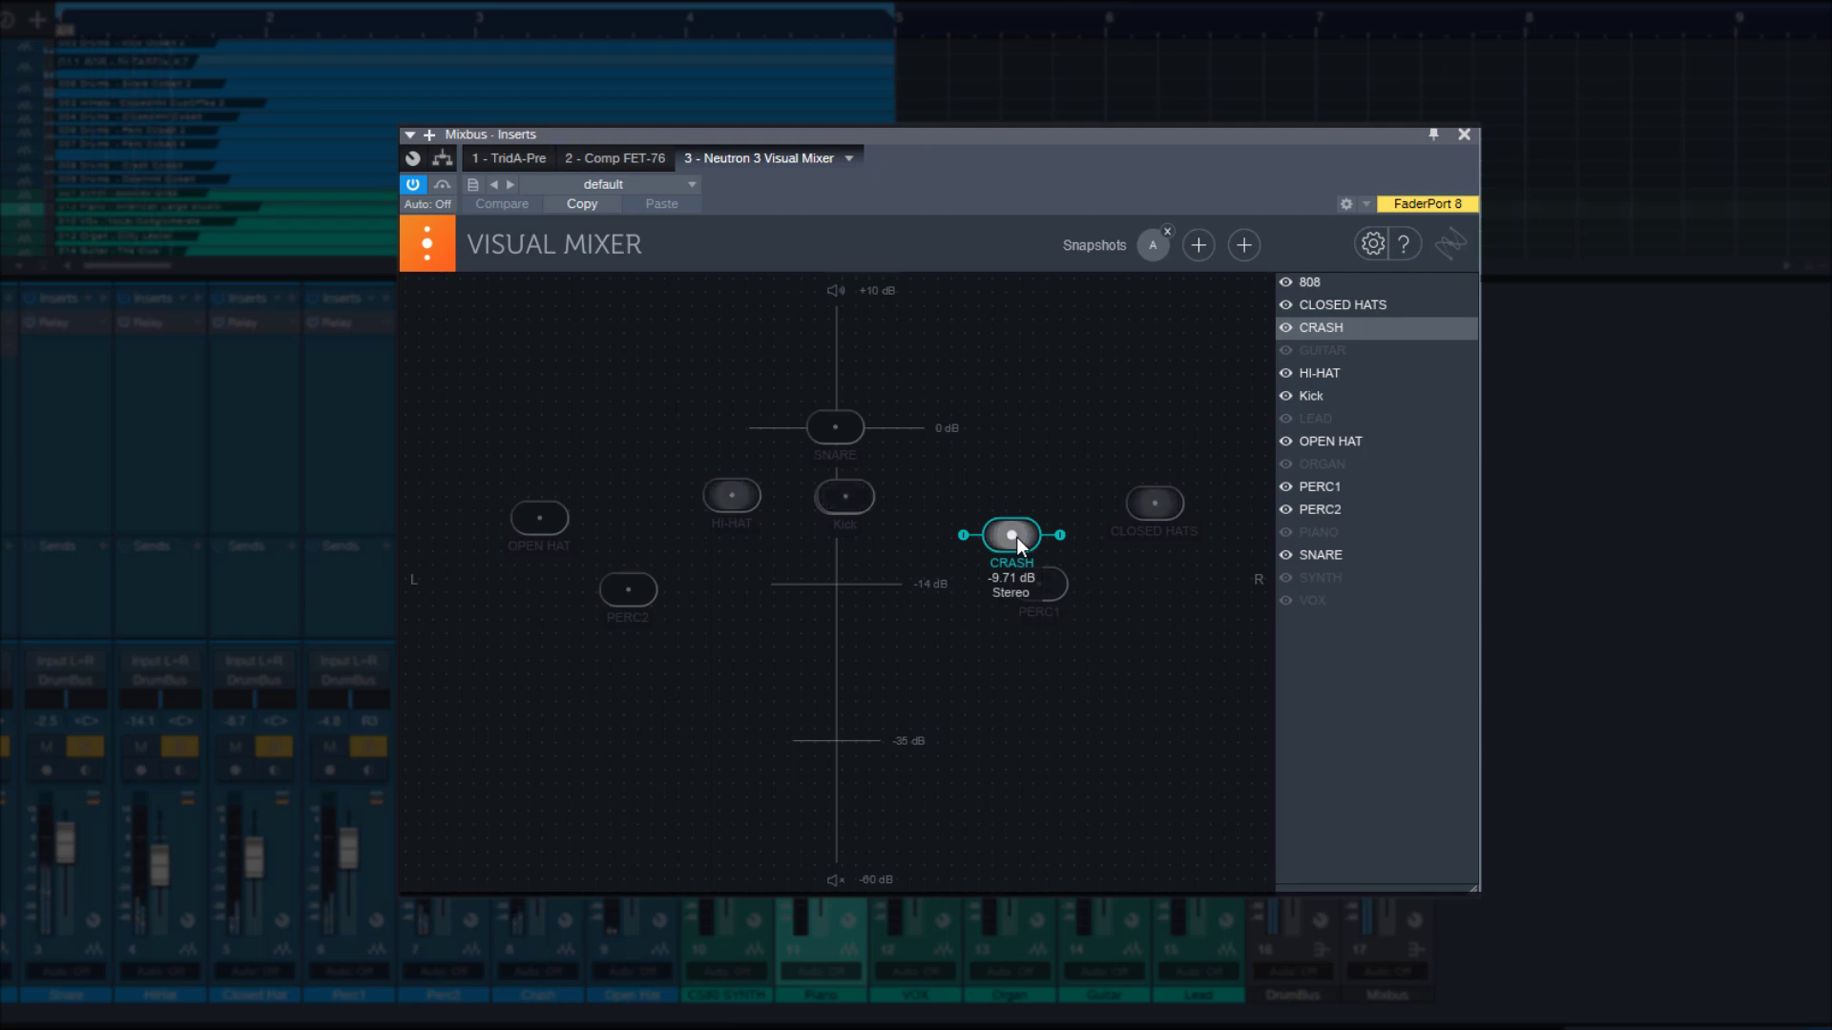
{"action": "left_click_drag", "start_coordinate": [1016, 537], "coordinate": [1130, 553]}
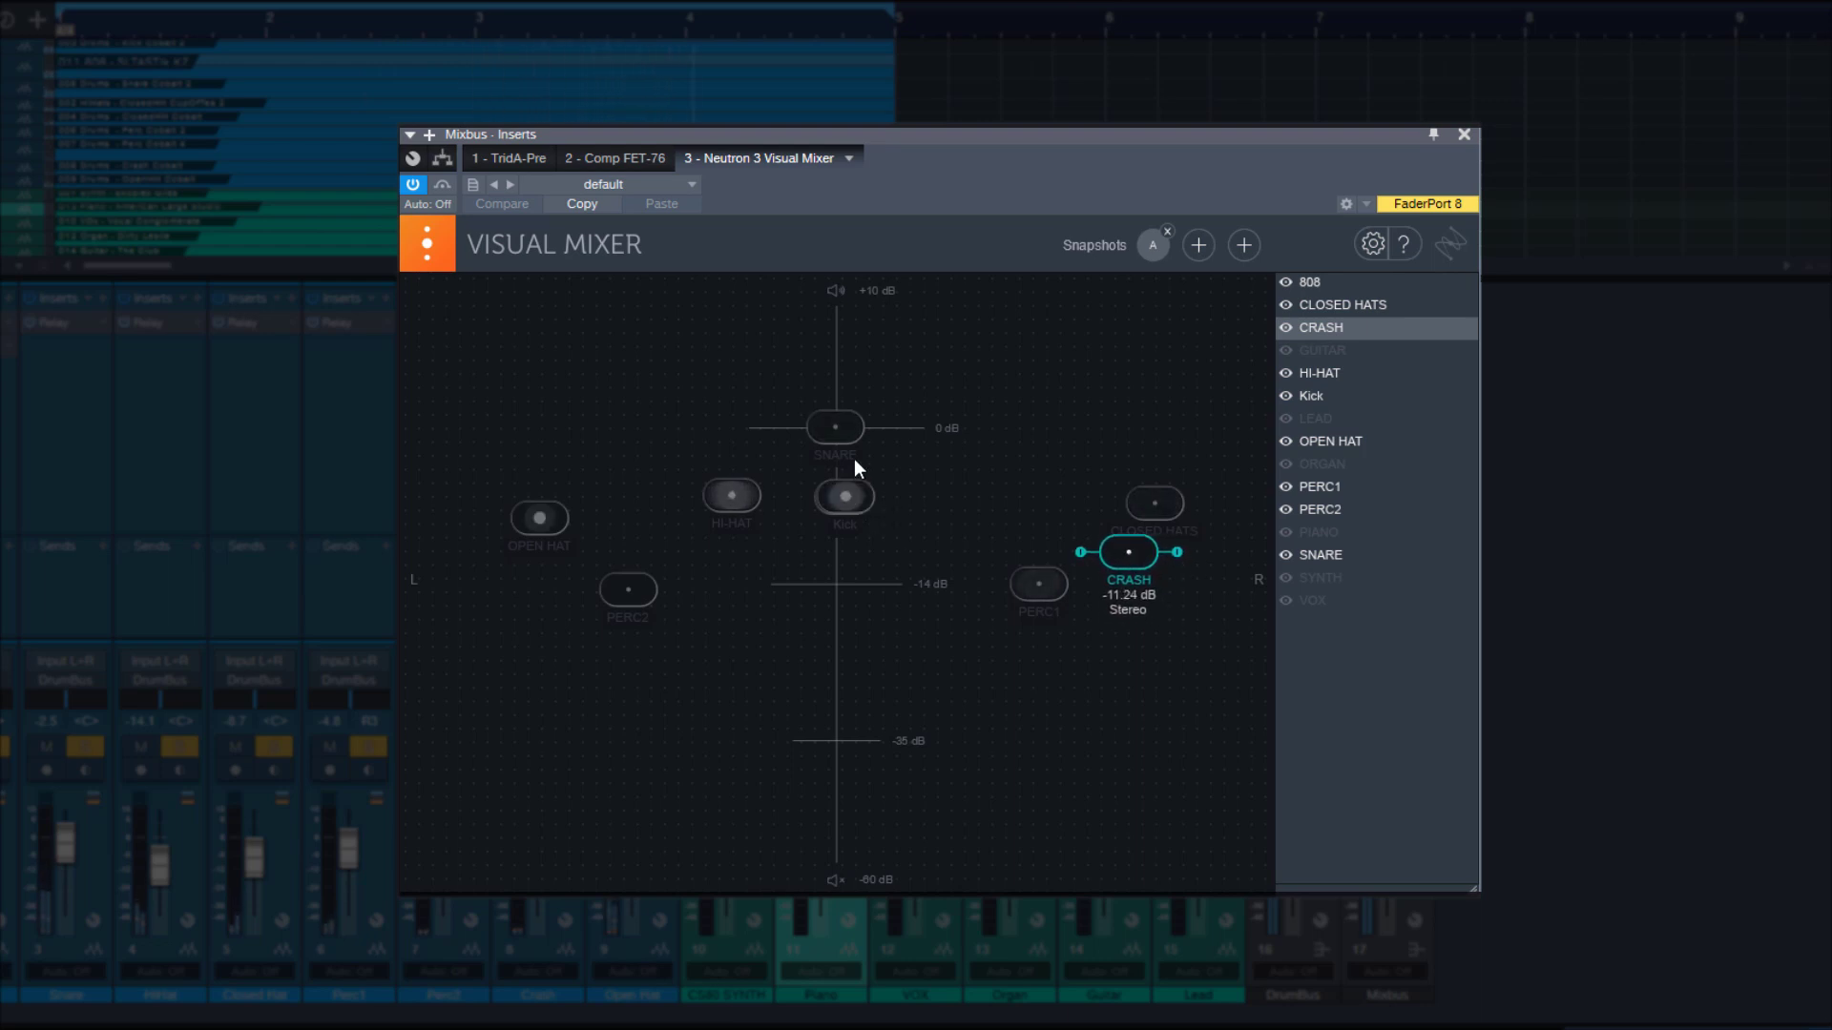
{"action": "left_click_drag", "start_coordinate": [850, 431], "coordinate": [838, 473]}
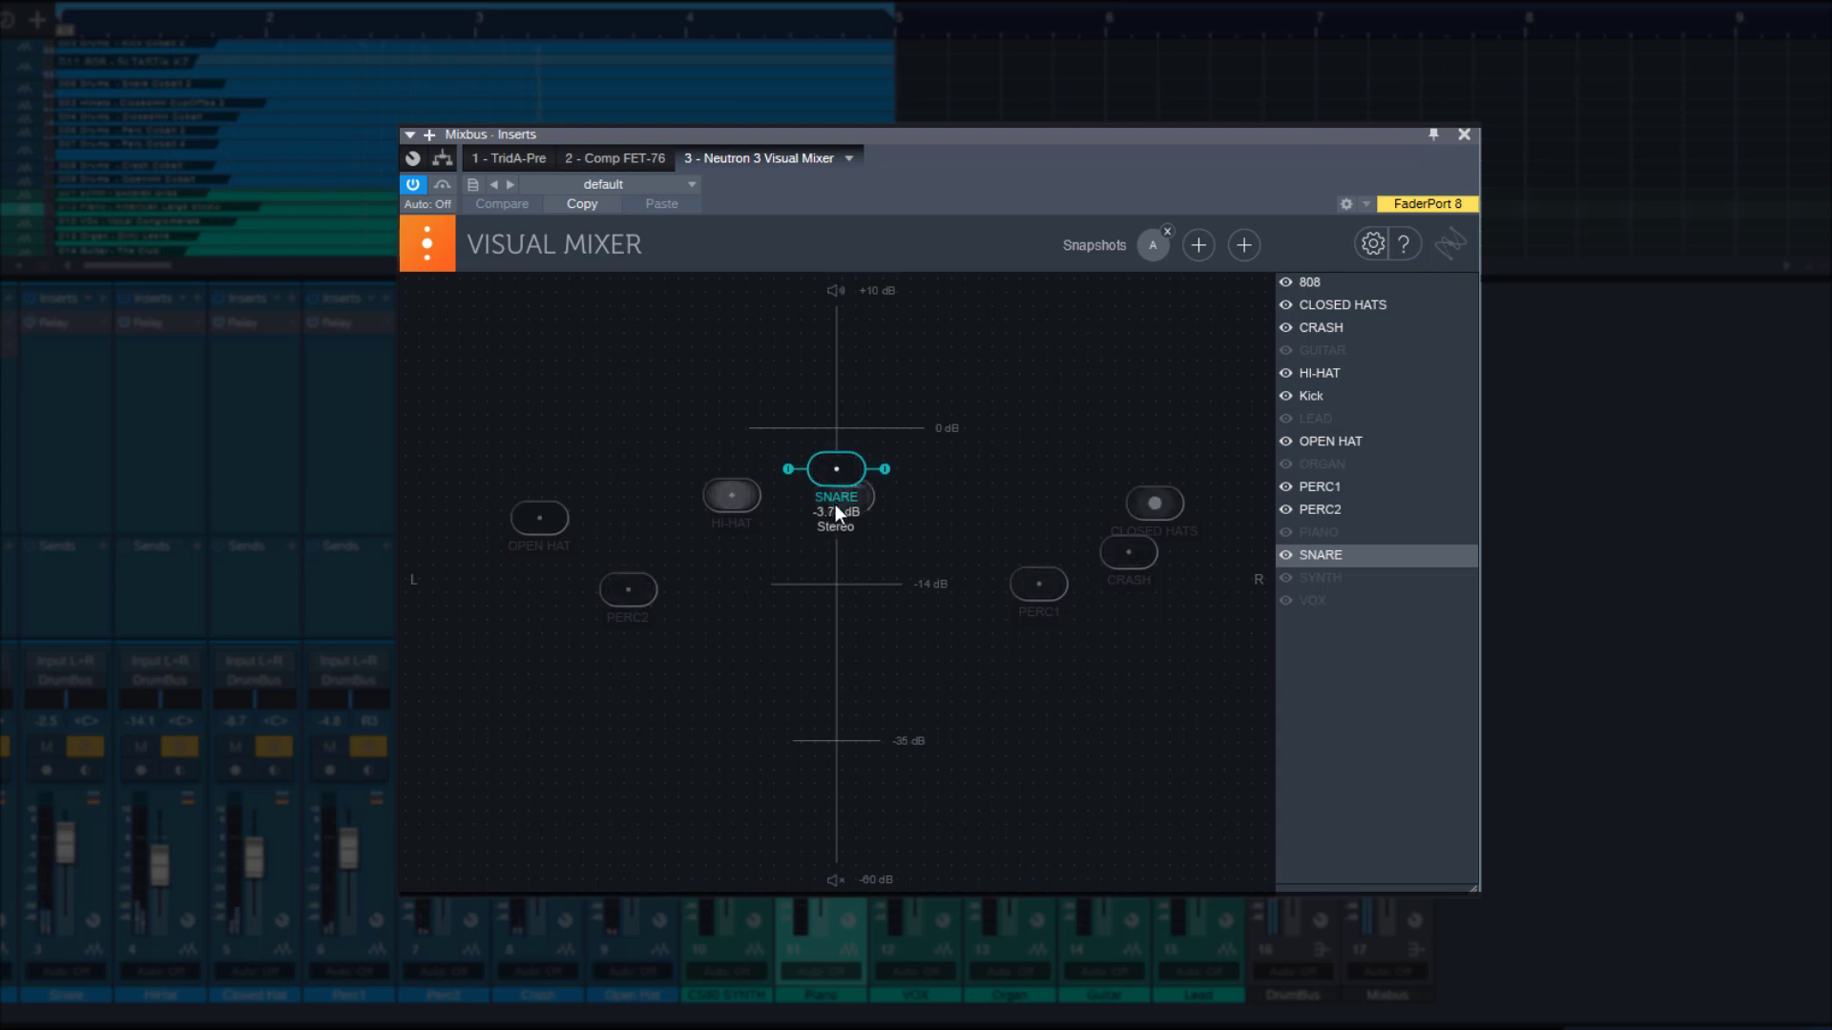
- Rebalance the centre: 808 at about -9.8 dB, Kick near -7 dB, SNARE around -11.85 dB
{"action": "left_click", "coordinate": [834, 504]}
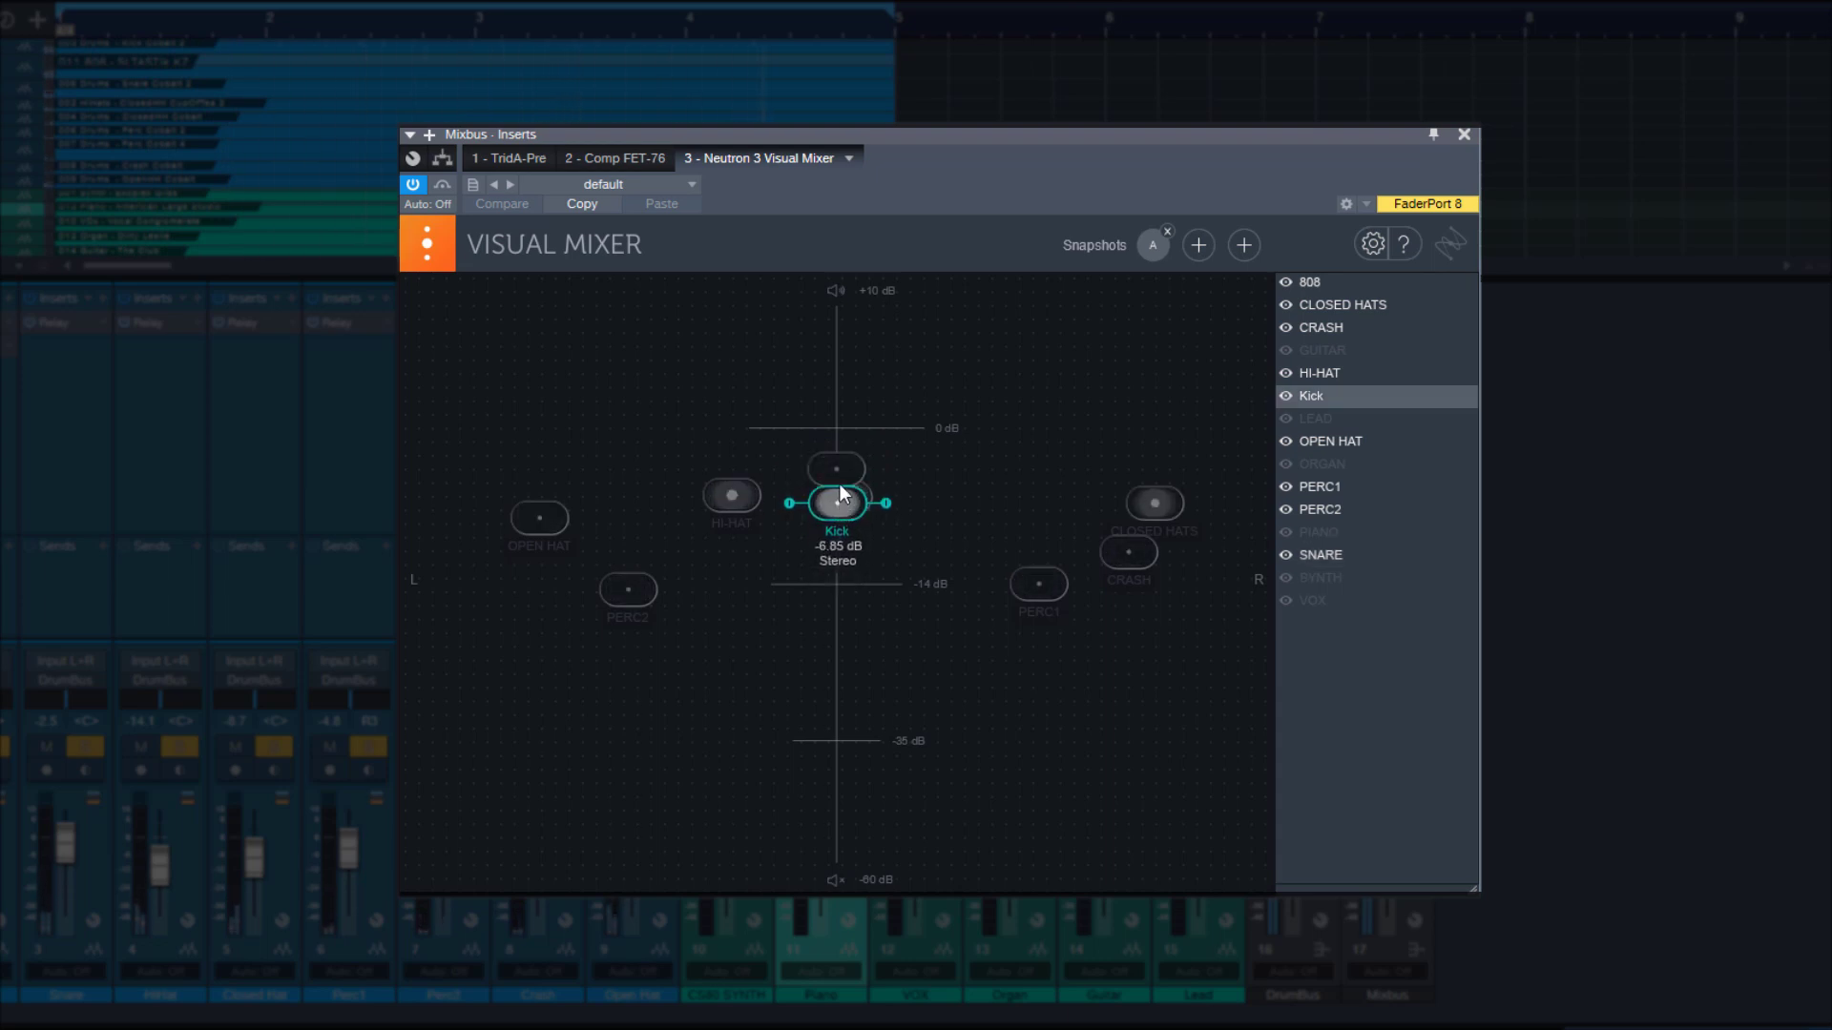
{"action": "left_click_drag", "start_coordinate": [840, 485], "coordinate": [841, 448]}
{"action": "left_click", "coordinate": [841, 511]}
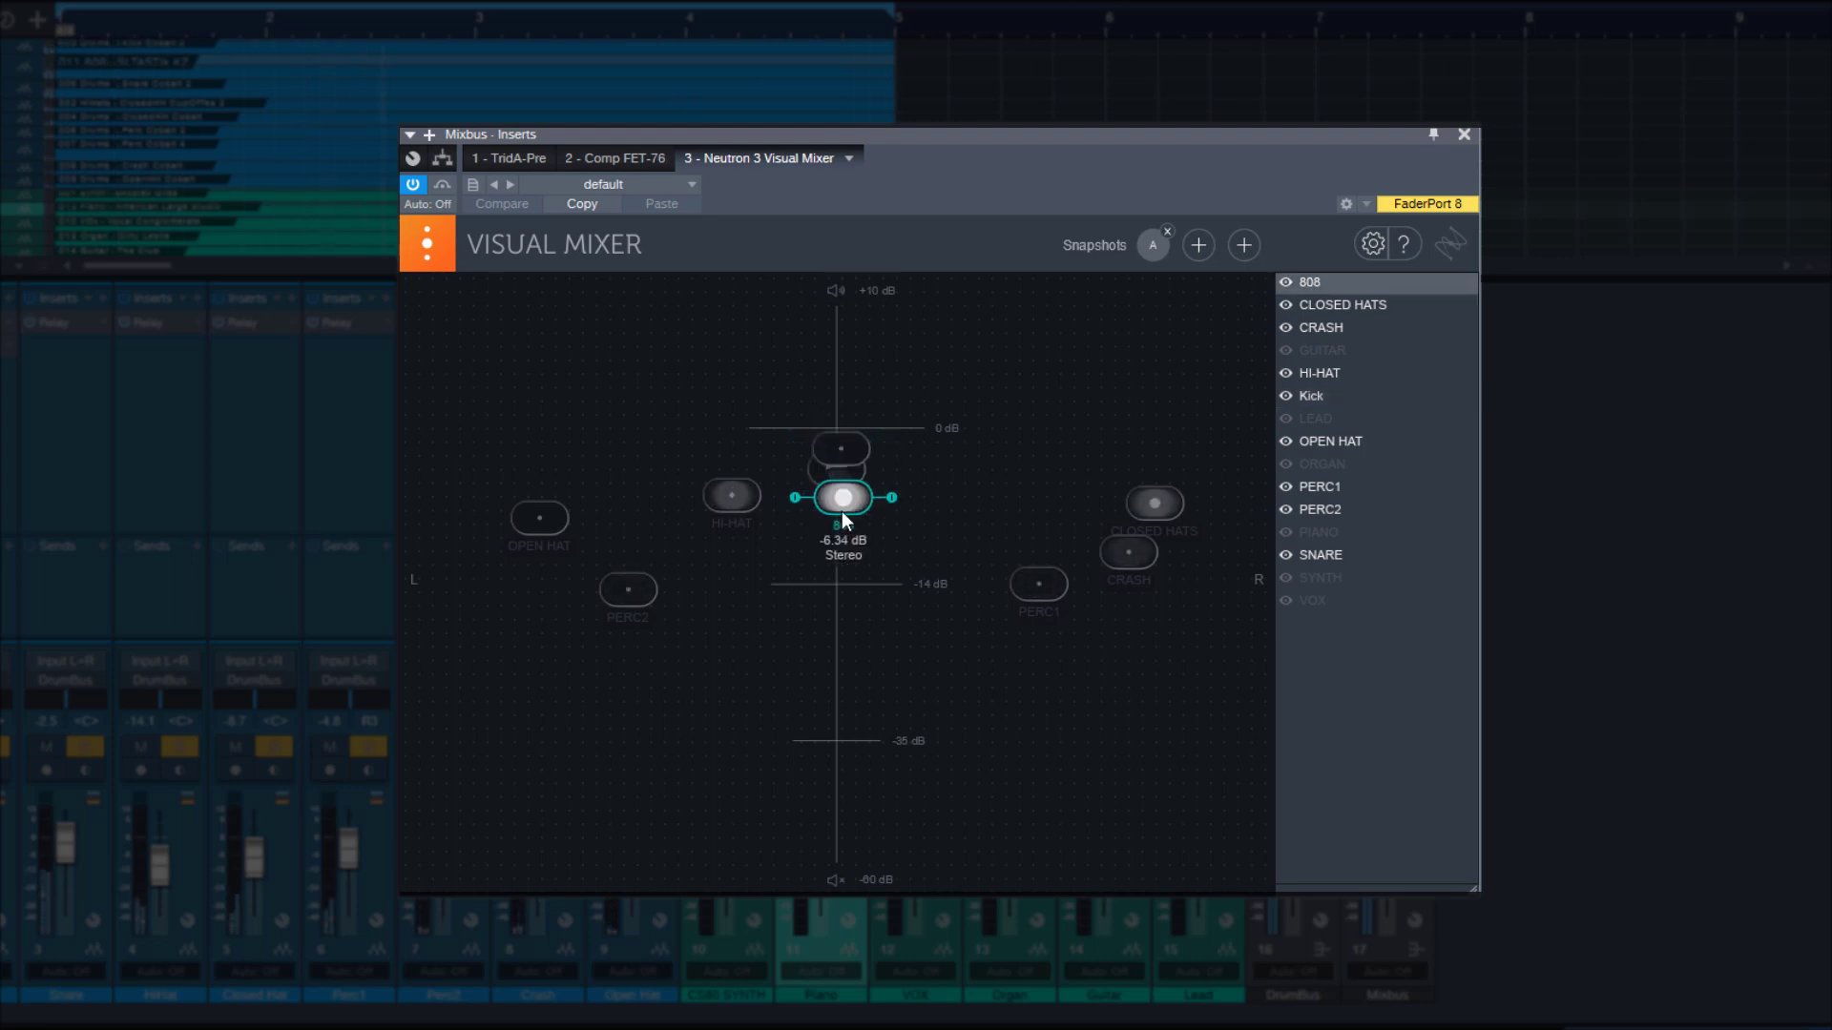
{"action": "left_click_drag", "start_coordinate": [841, 512], "coordinate": [842, 538]}
{"action": "left_click_drag", "start_coordinate": [841, 450], "coordinate": [840, 505]}
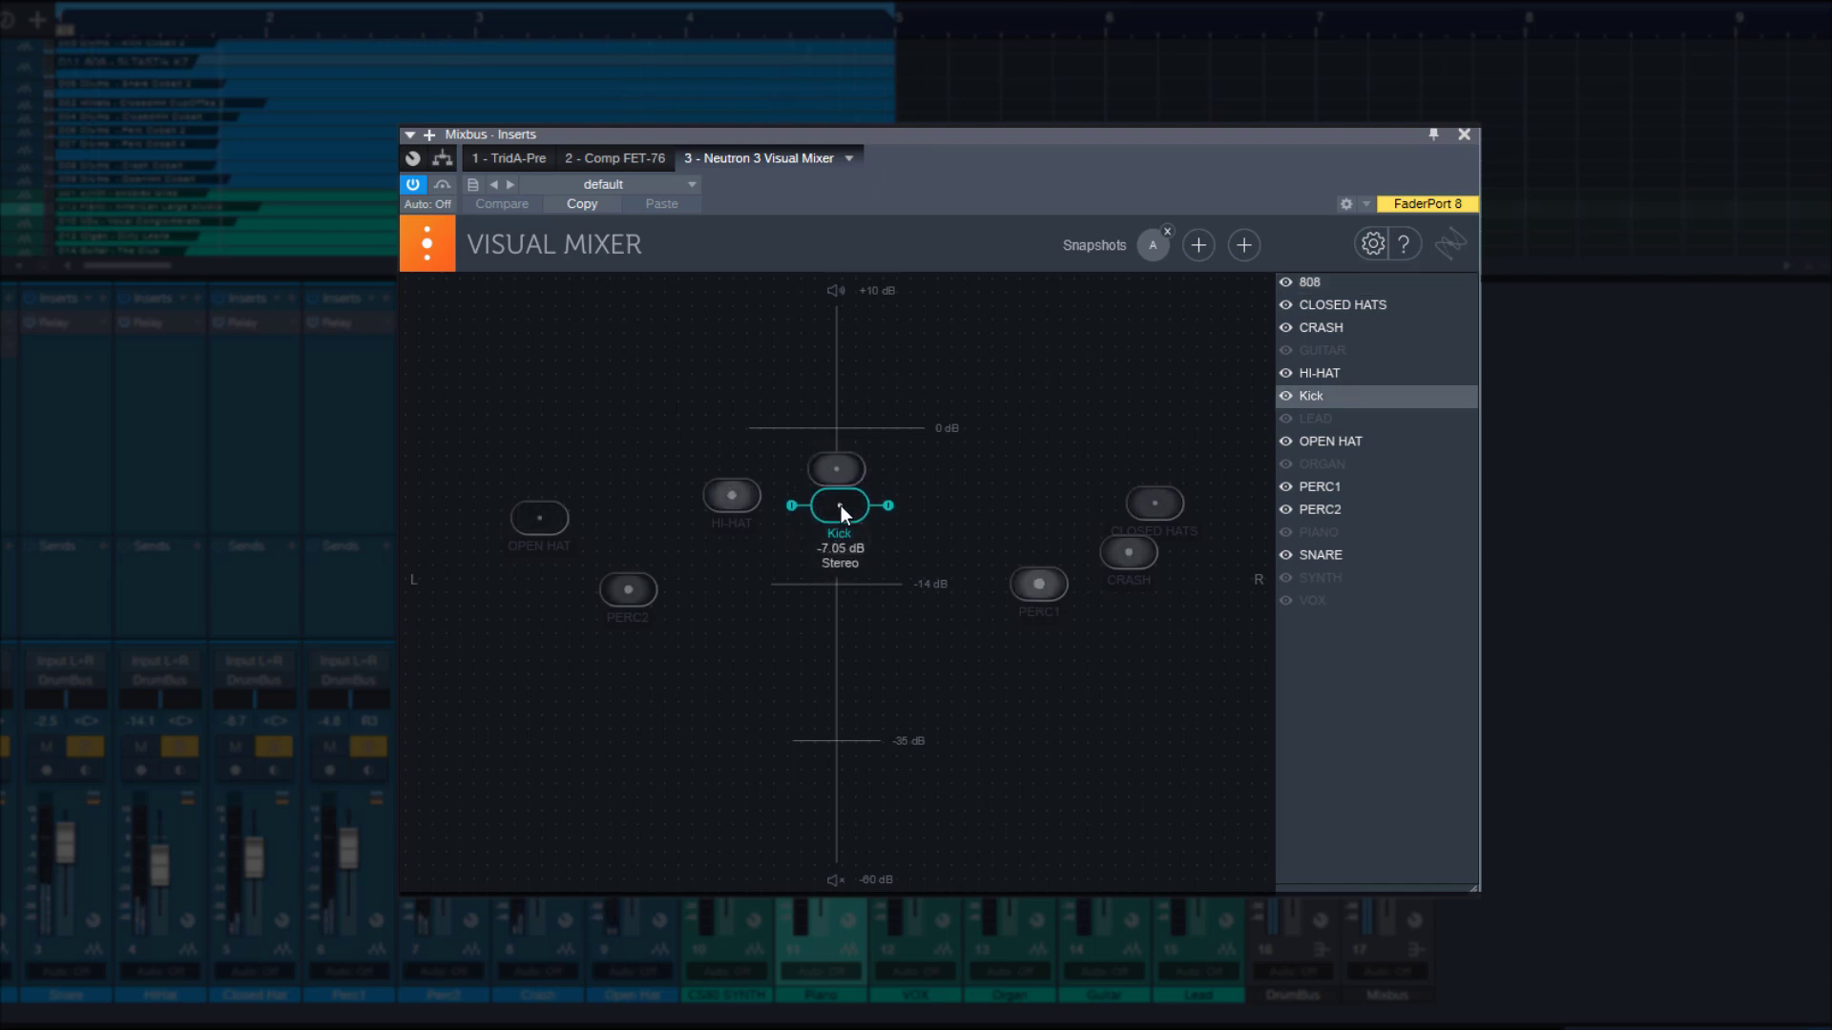
{"action": "left_click", "coordinate": [837, 468]}
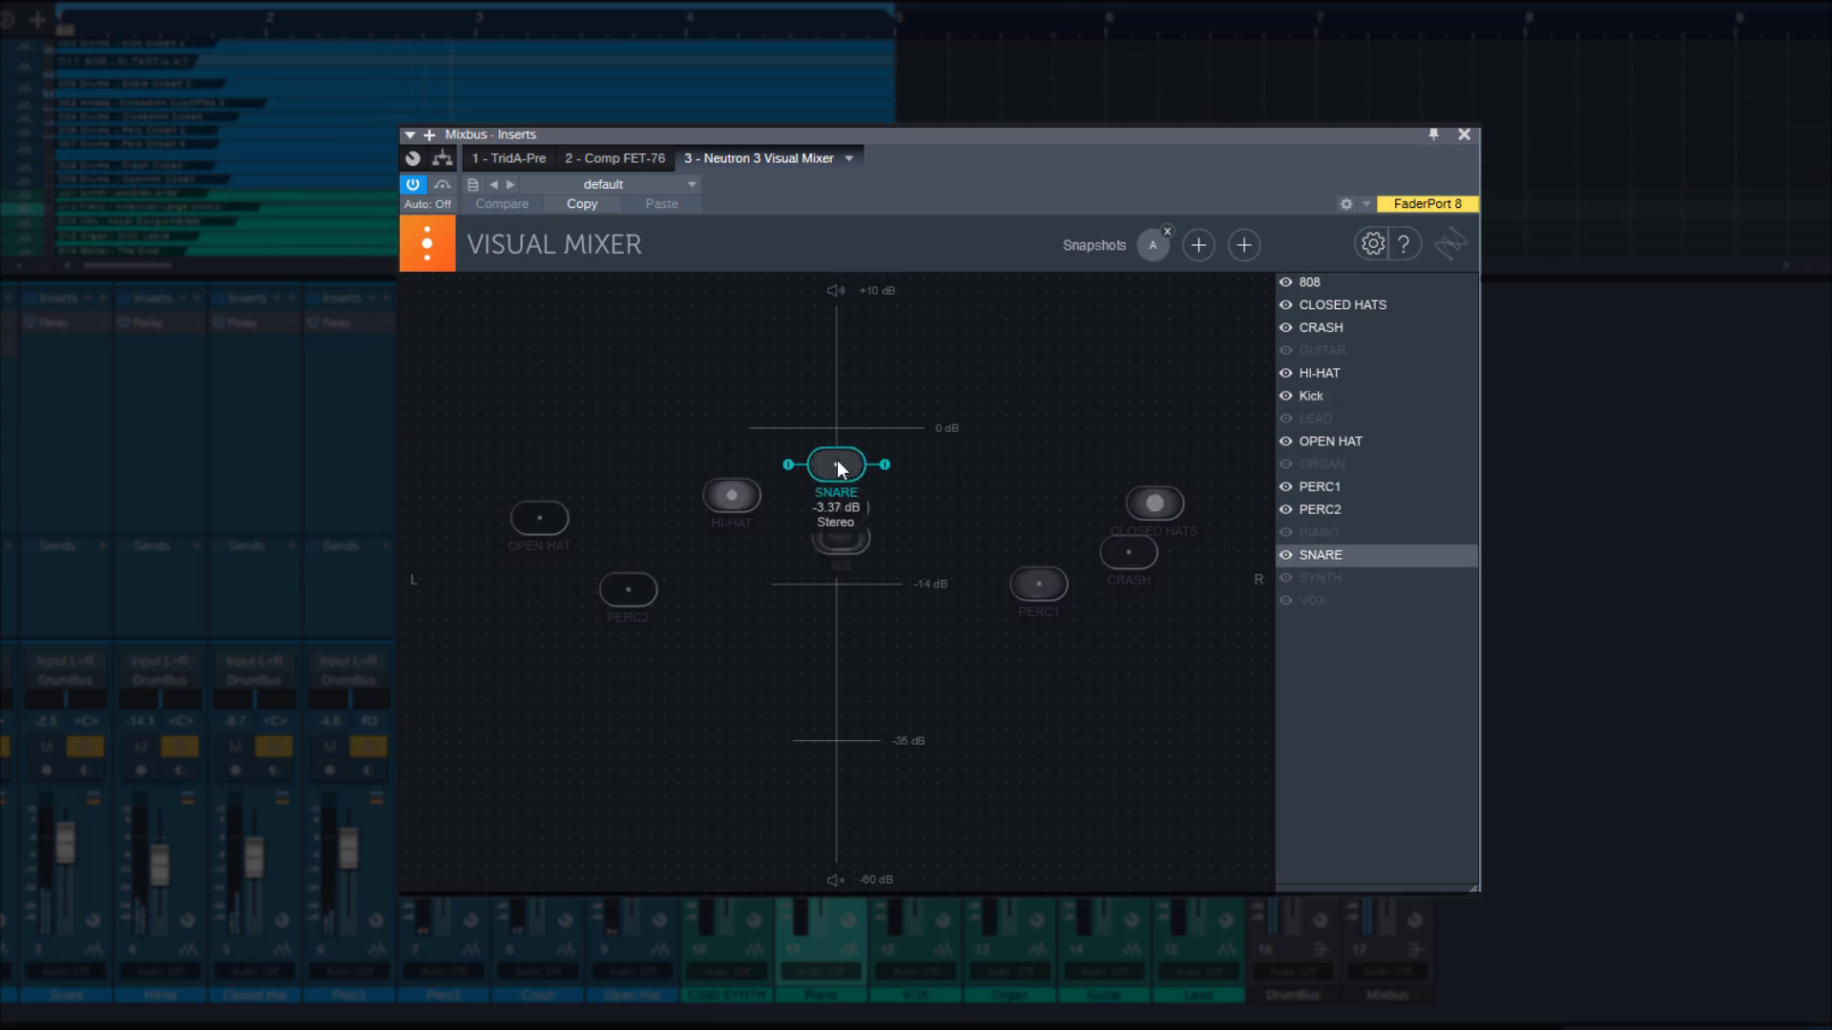
{"action": "left_click_drag", "start_coordinate": [834, 458], "coordinate": [858, 559]}
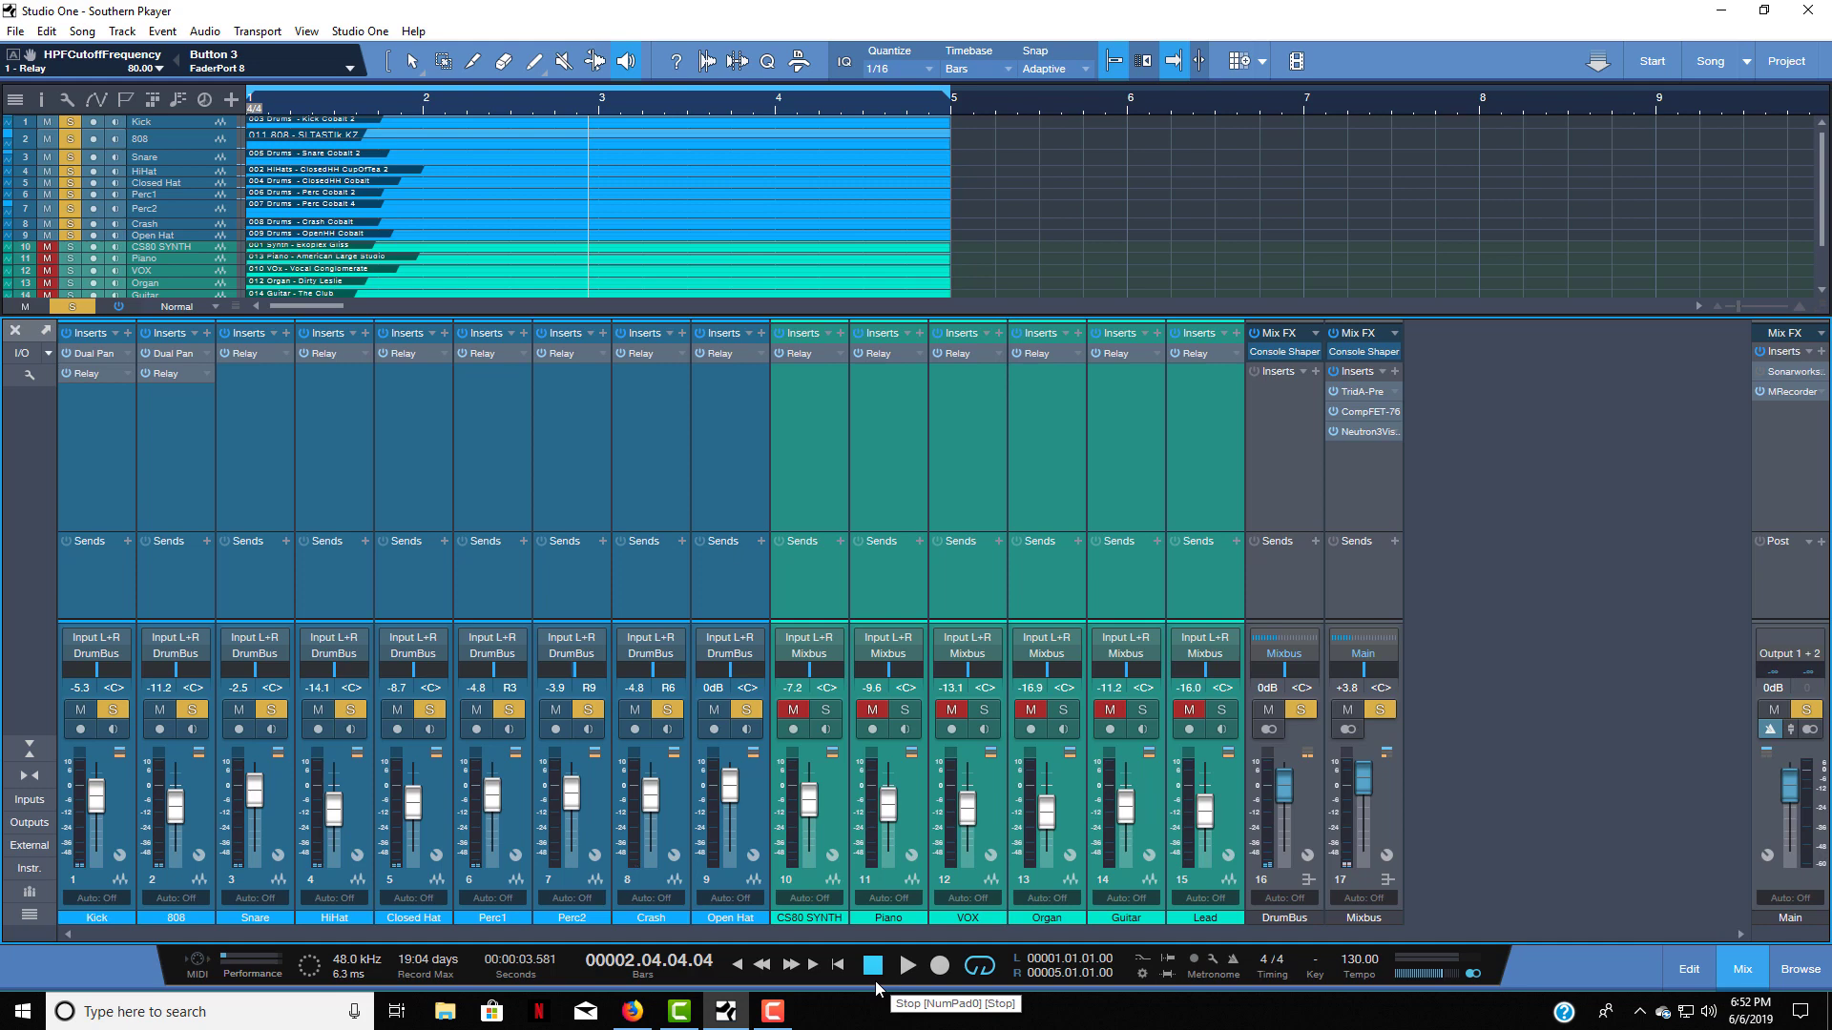
- Reopen the Mixbus Visual Mixer and move its window to the left
{"action": "left_click", "coordinate": [1363, 434]}
{"action": "left_click_drag", "start_coordinate": [1119, 186], "coordinate": [929, 179]}
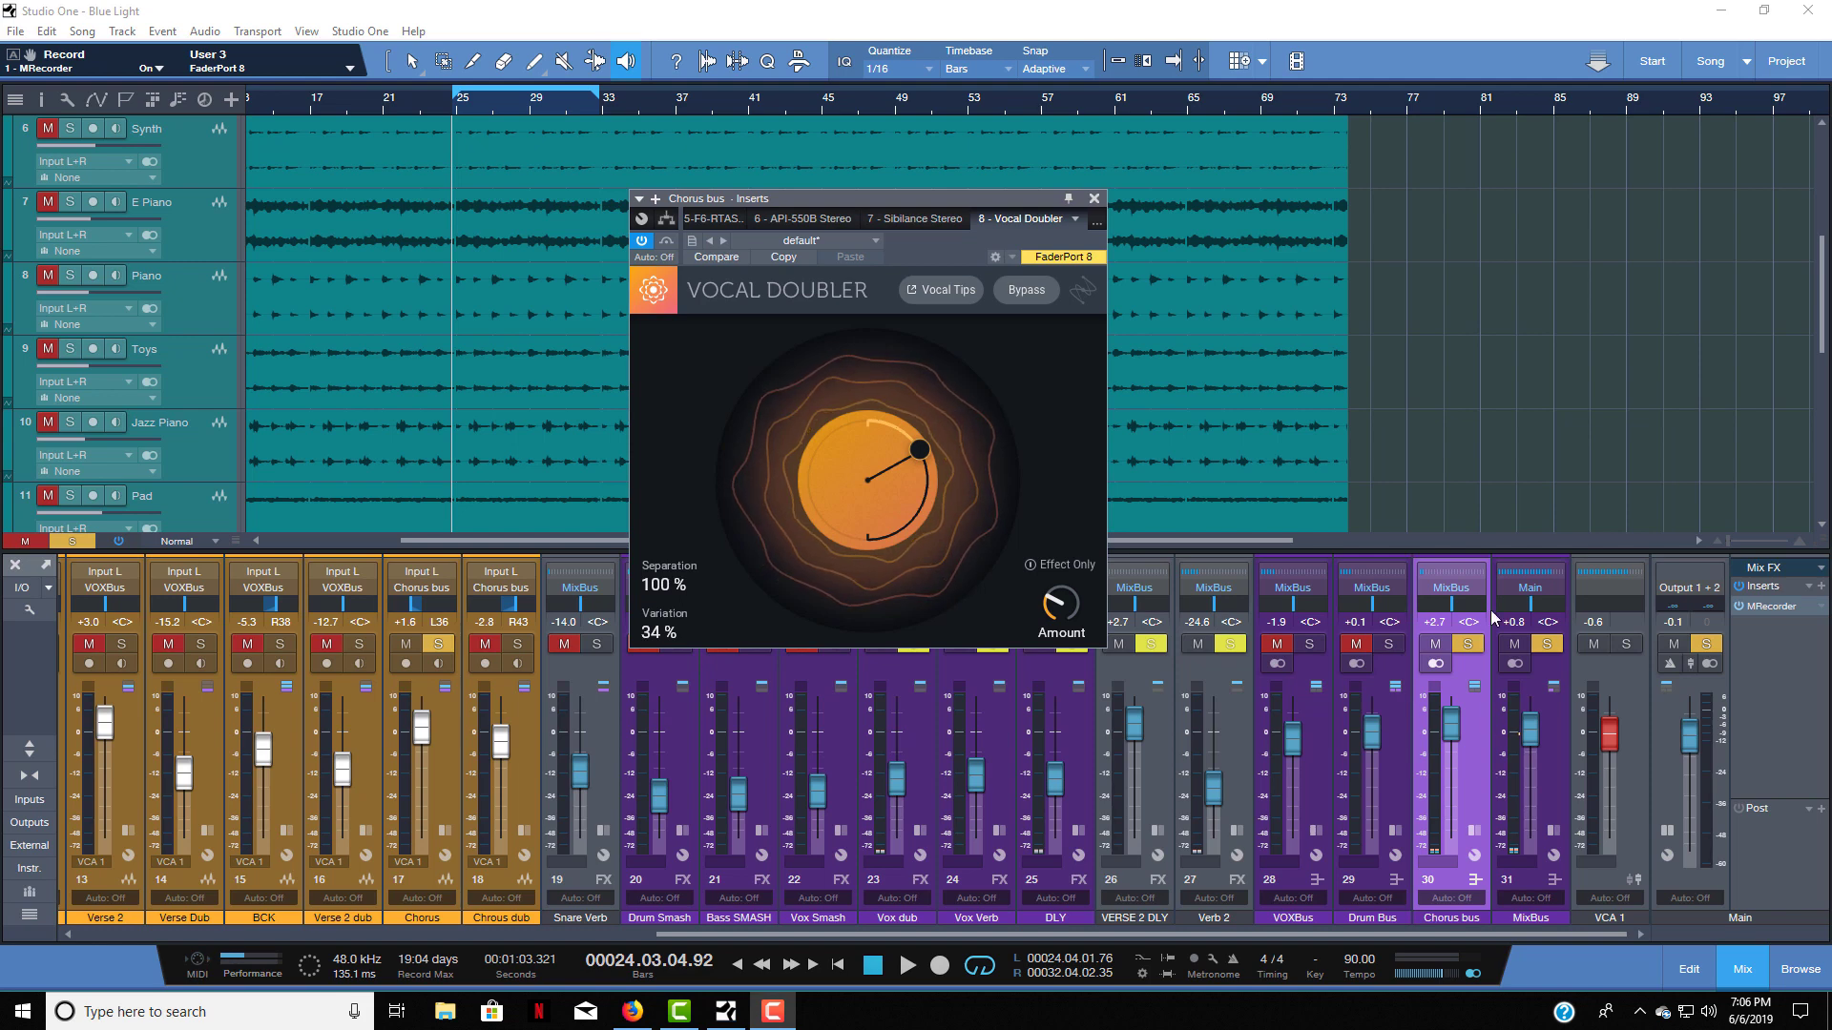
- Set the Vocal Doubler's Amount to about 50%
{"action": "mouse_move", "coordinate": [1067, 612]}
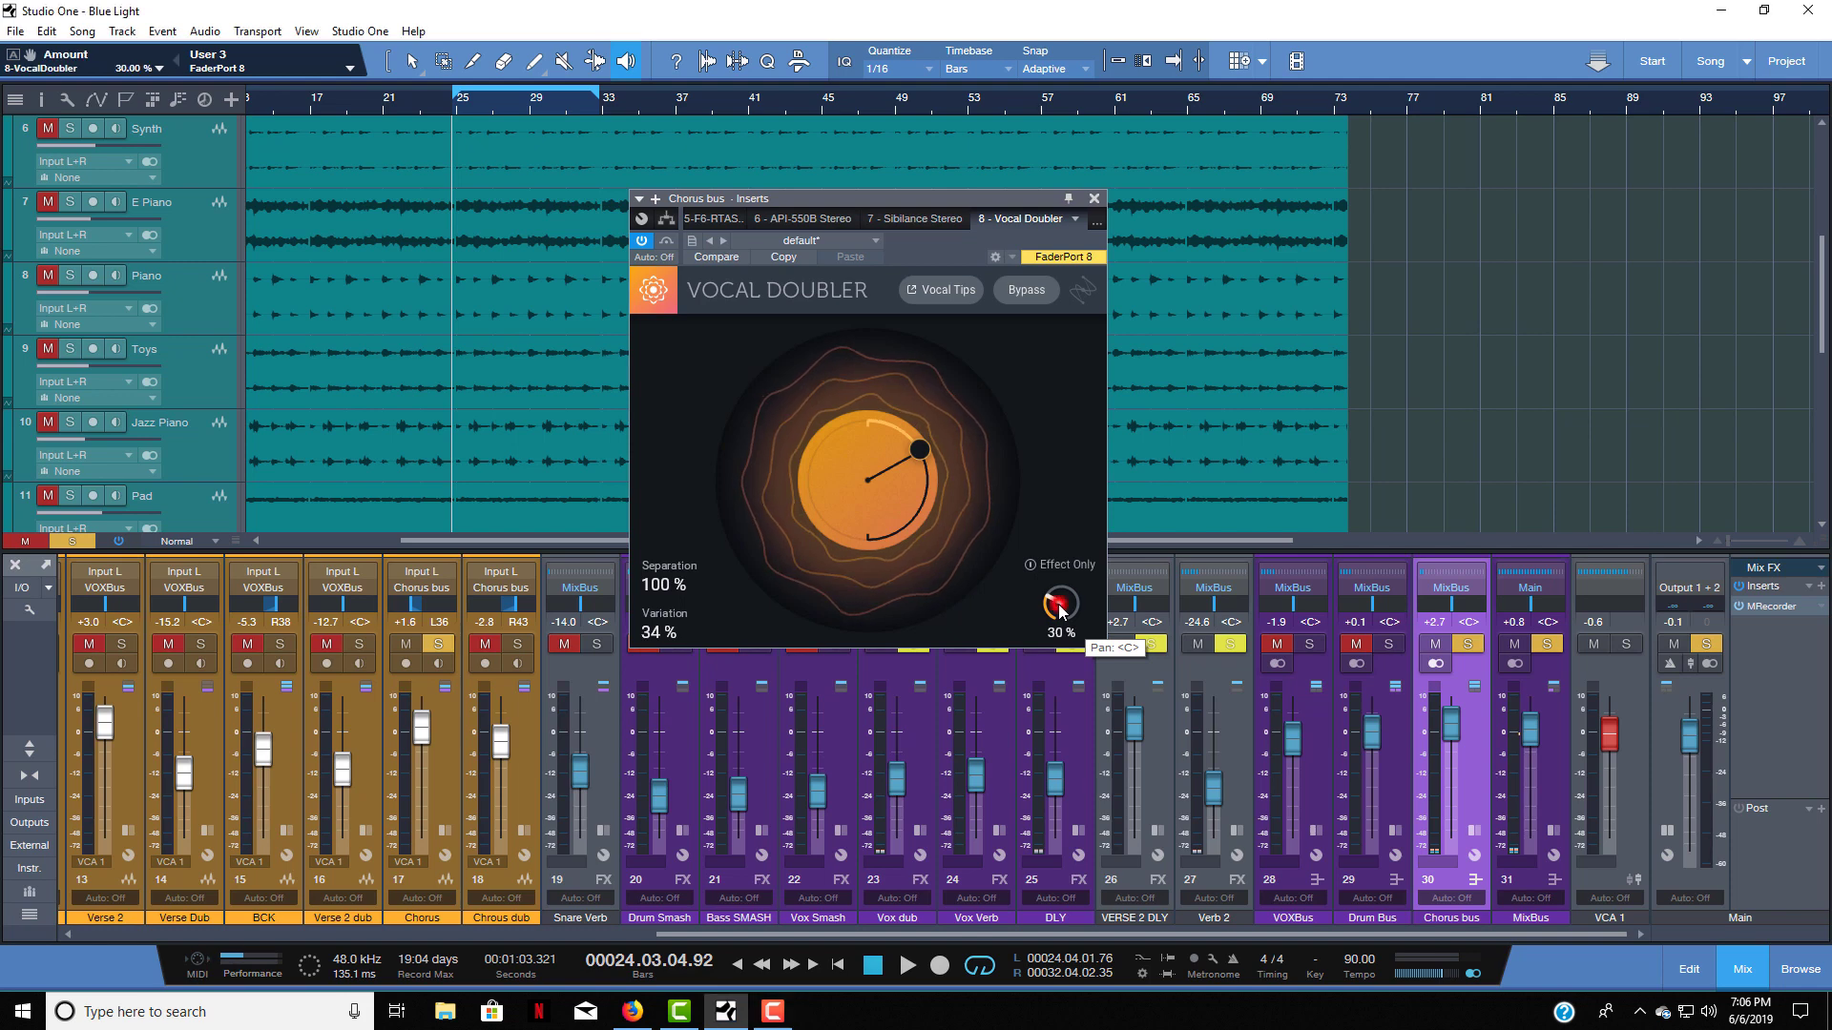
{"action": "mouse_move", "coordinate": [1061, 613]}
{"action": "left_mouse_down"}
{"action": "mouse_move", "coordinate": [1075, 629]}
{"action": "mouse_move", "coordinate": [1081, 609]}
{"action": "left_mouse_up"}
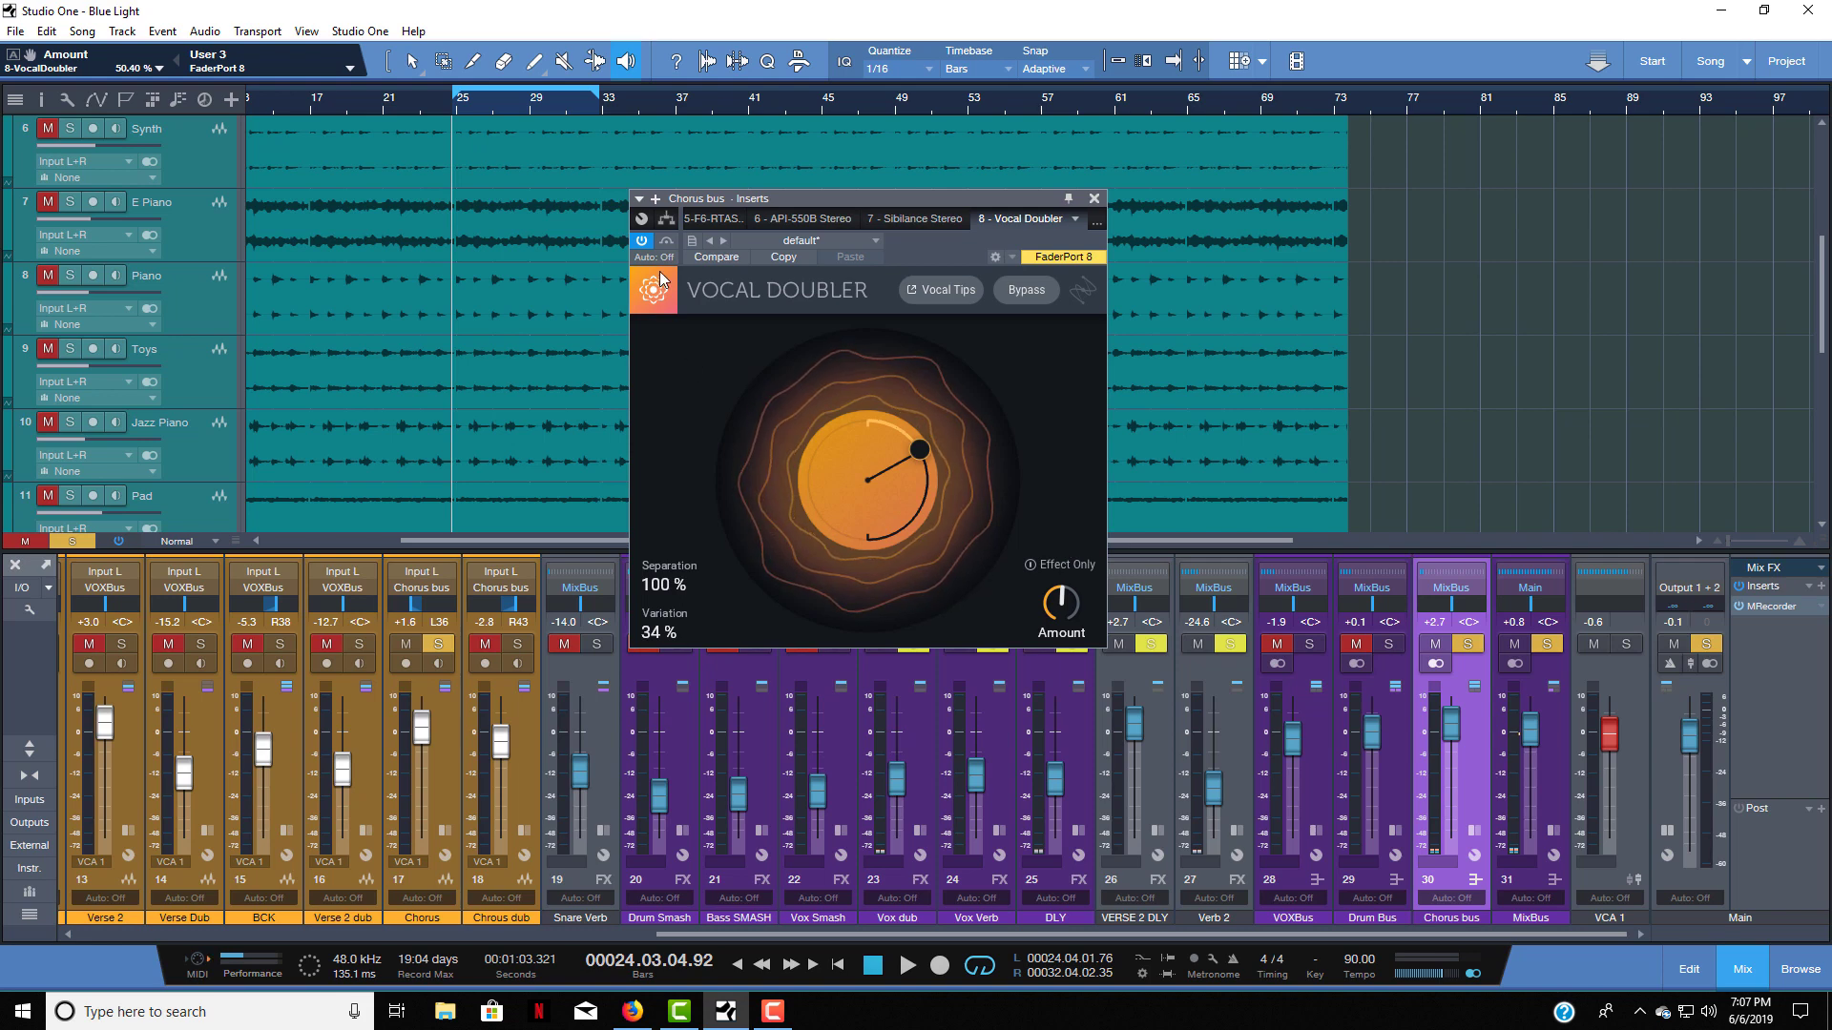
- Bring the Vocal Doubler's Separation and Variation to 0%, then bypass it
{"action": "left_click", "coordinate": [911, 455]}
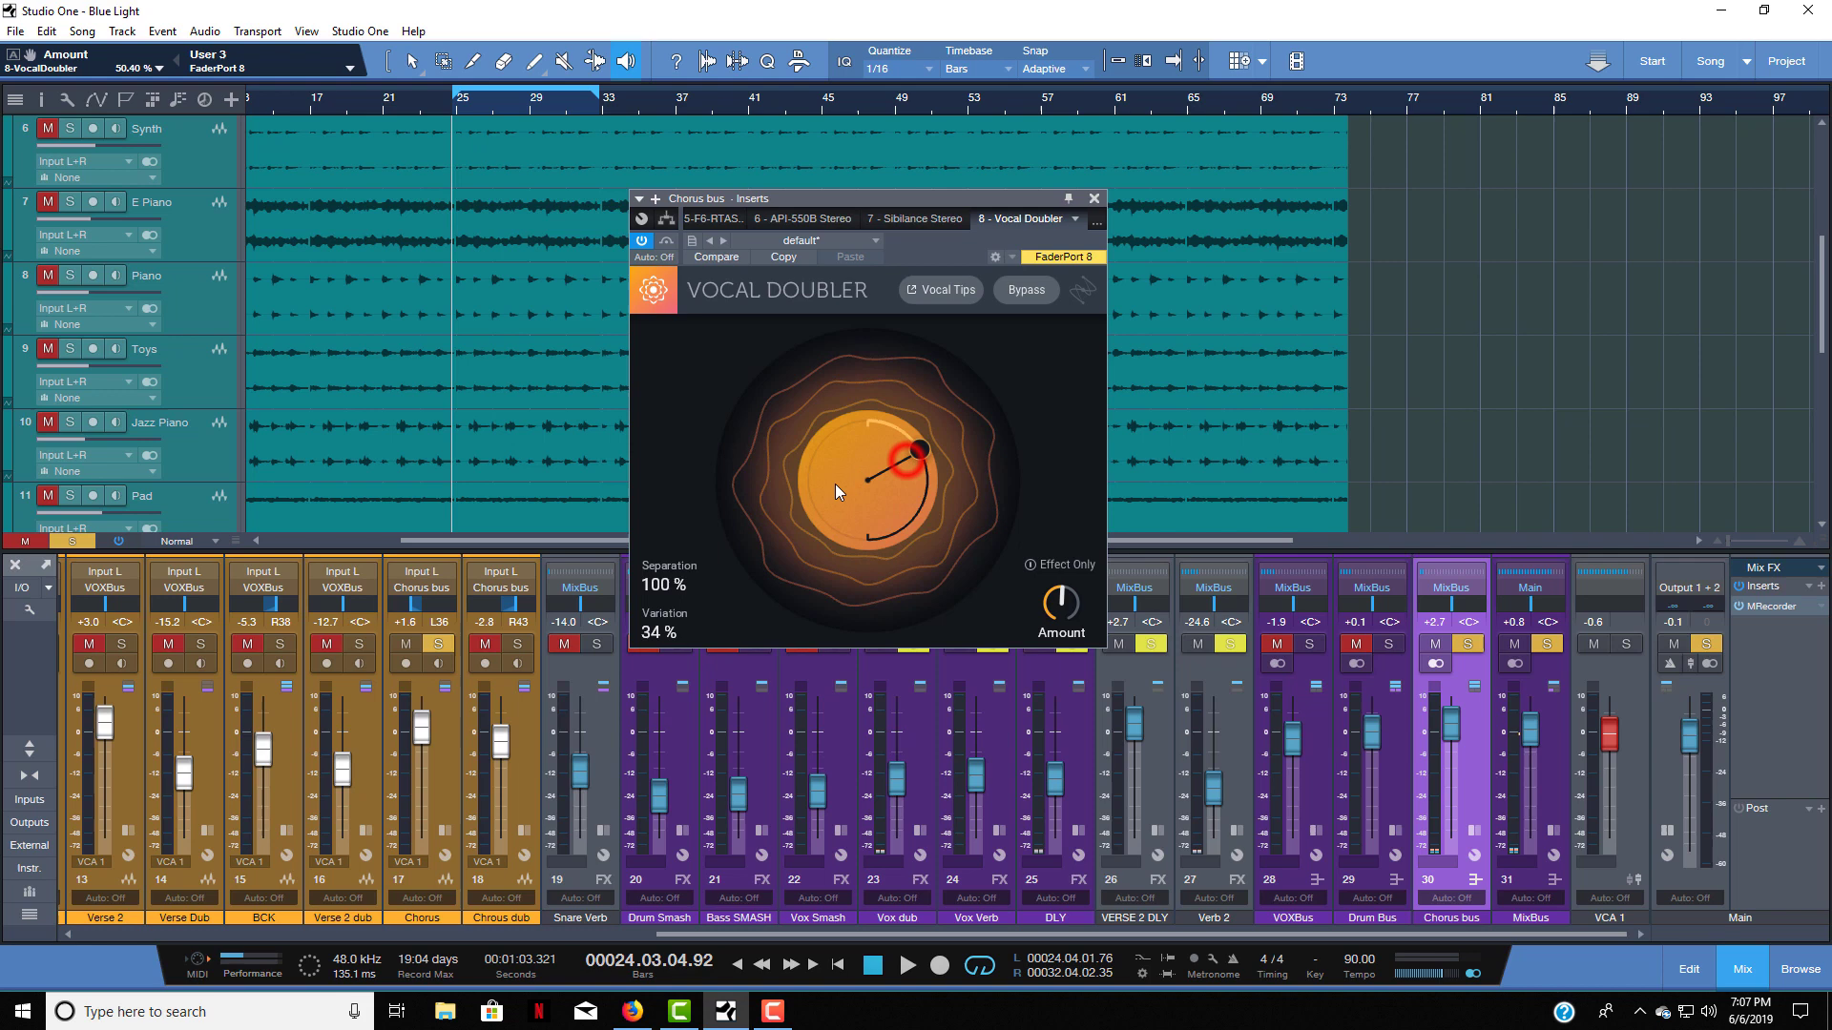
{"action": "left_click_drag", "start_coordinate": [918, 448], "coordinate": [868, 462]}
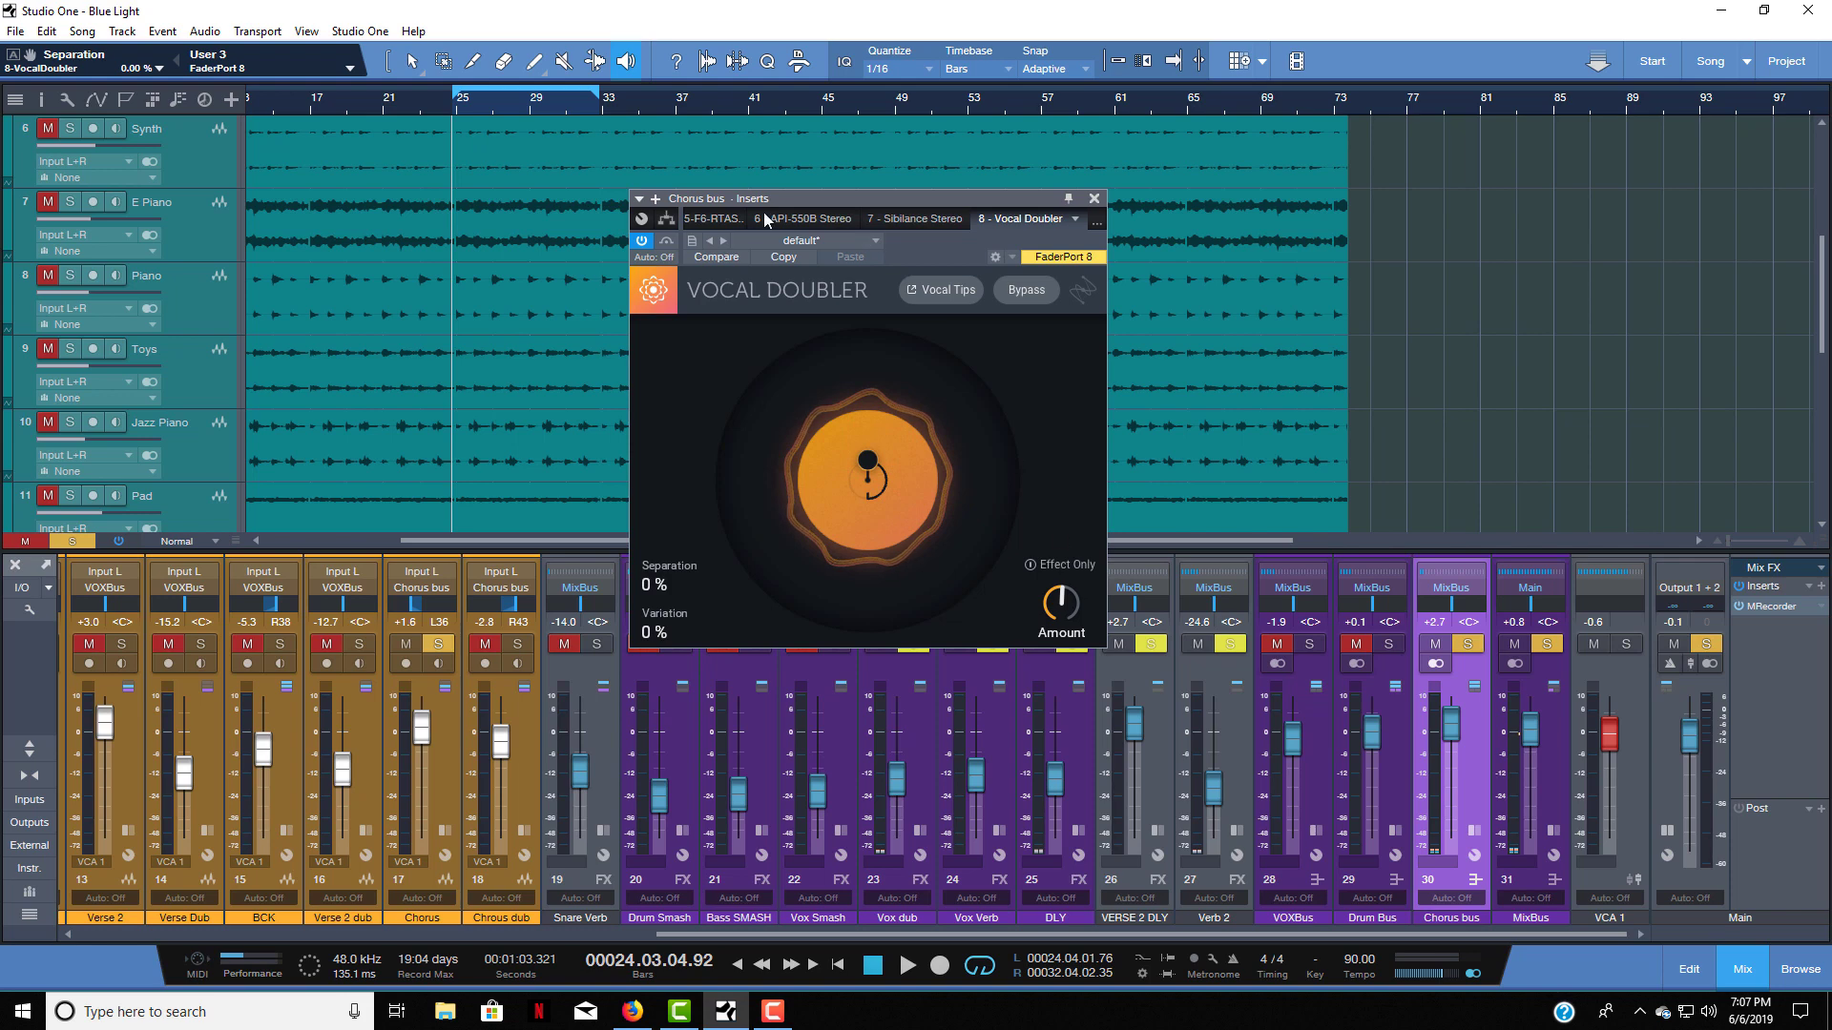
{"action": "left_click", "coordinate": [1026, 291]}
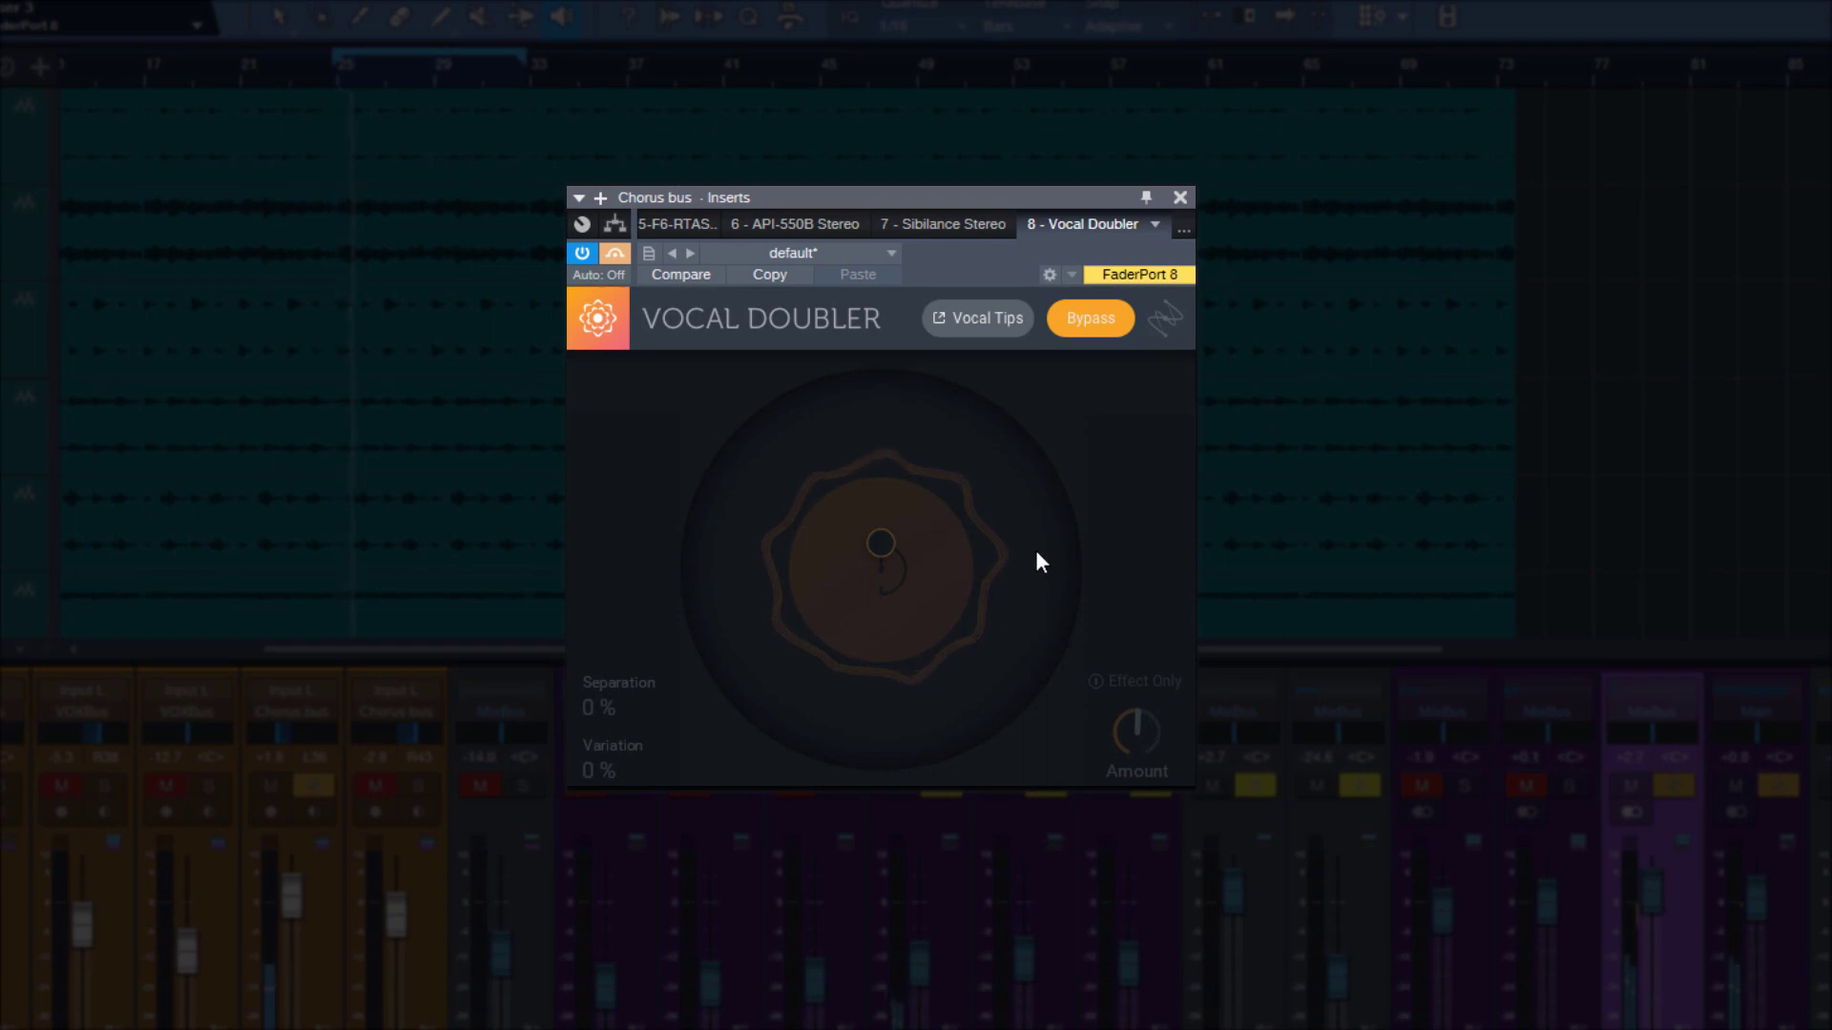
- Re-enable the Vocal Doubler and widen it to 100% Separation with 81% Variation
{"action": "left_click", "coordinate": [1106, 328]}
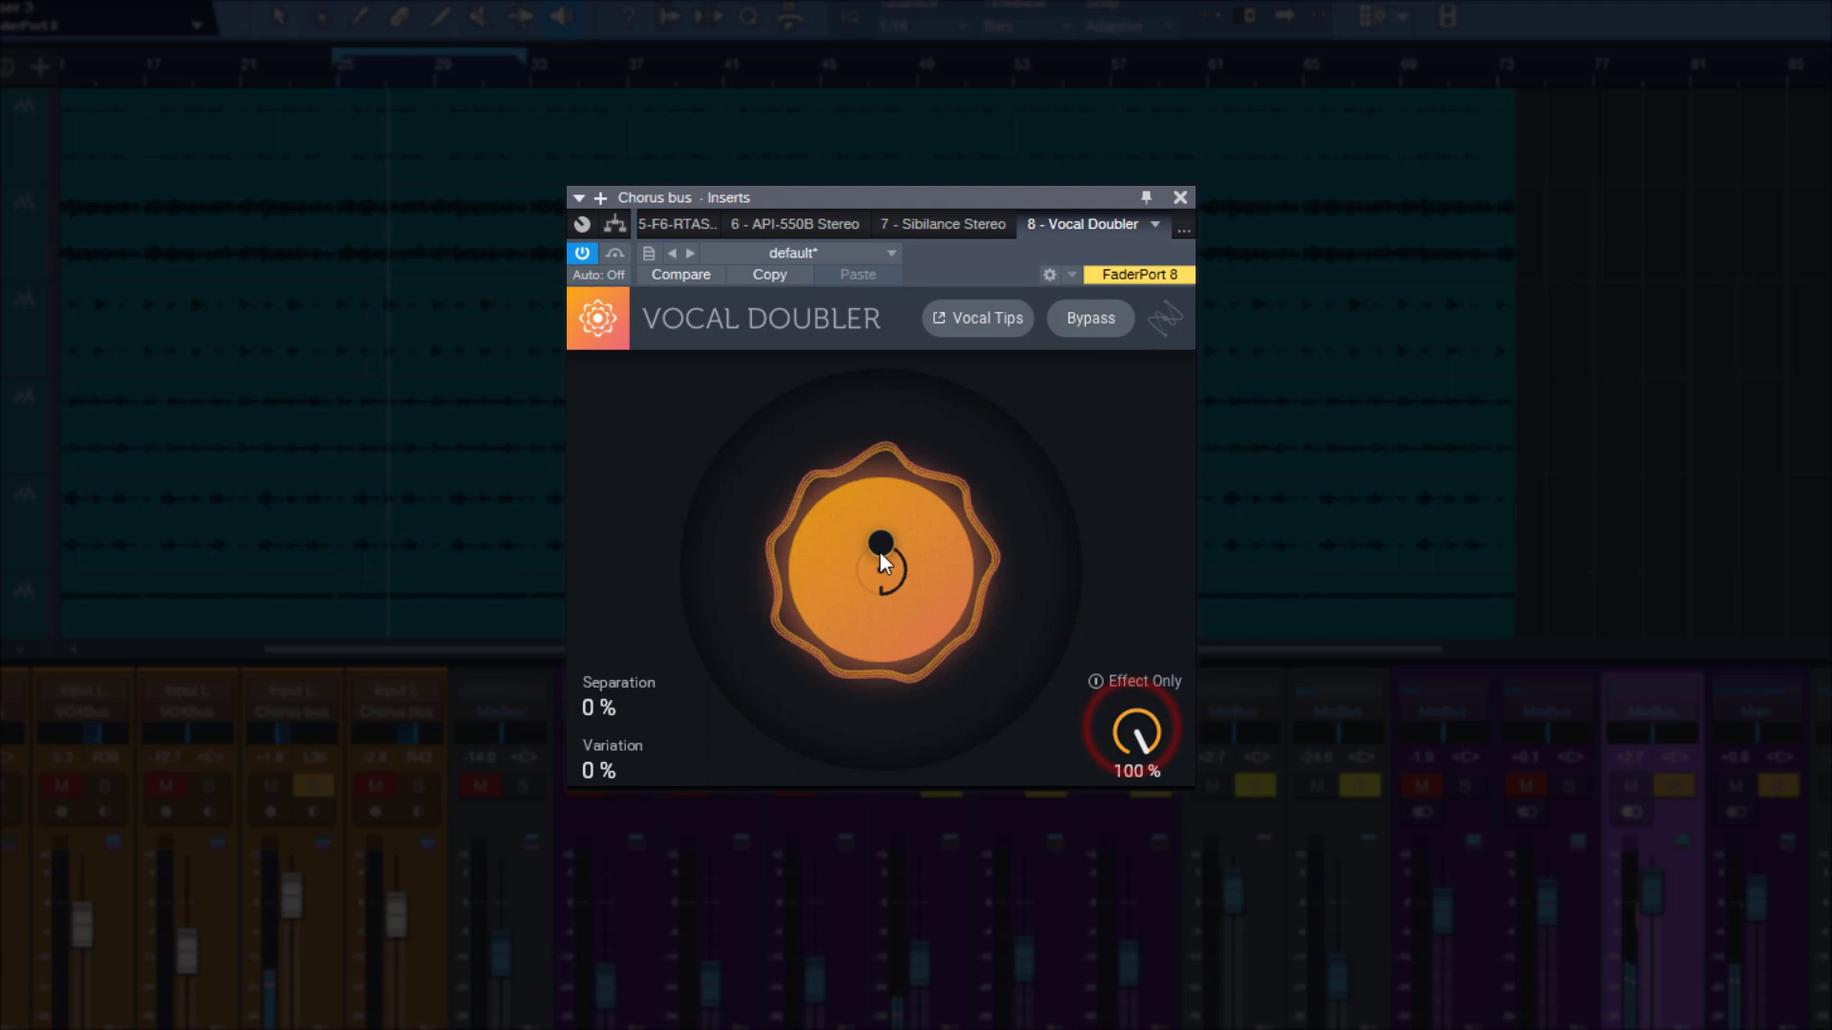
{"action": "left_click_drag", "start_coordinate": [880, 548], "coordinate": [979, 710]}
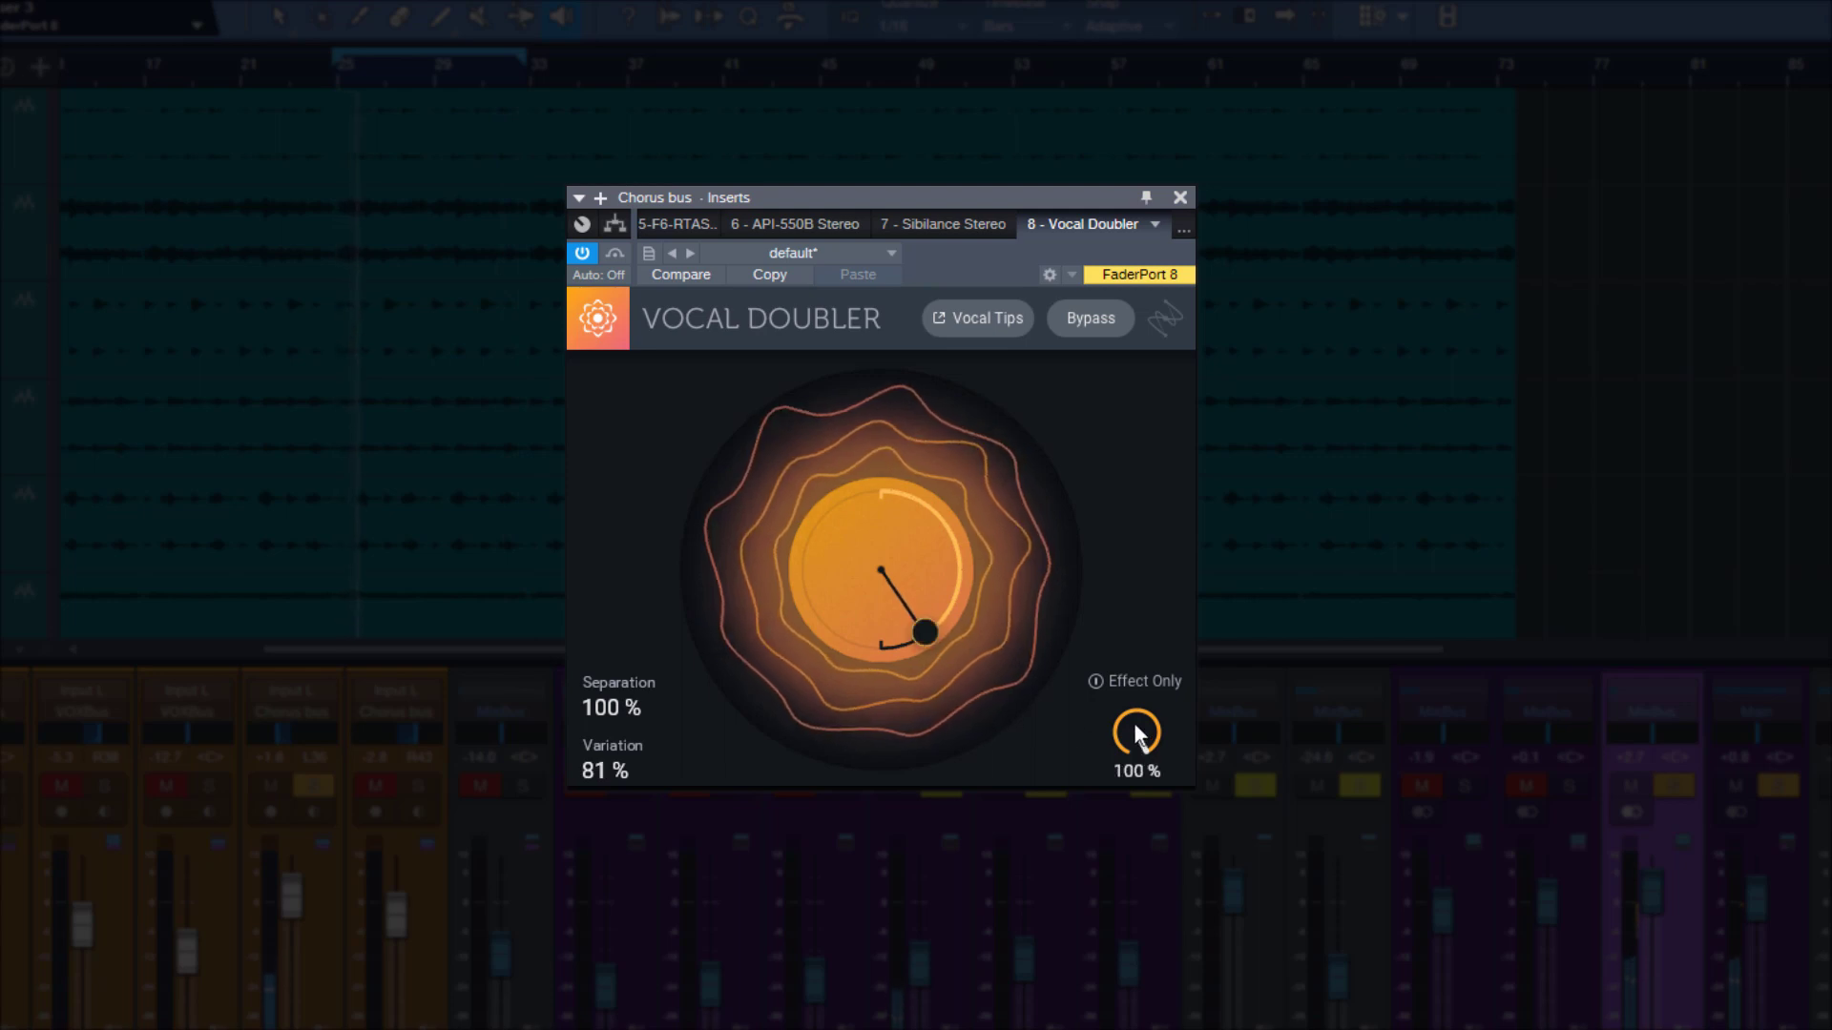
- Compare the Vocal Doubler bypassed and active, raising its Amount to about 79%
{"action": "left_click_drag", "start_coordinate": [1110, 739], "coordinate": [1102, 902]}
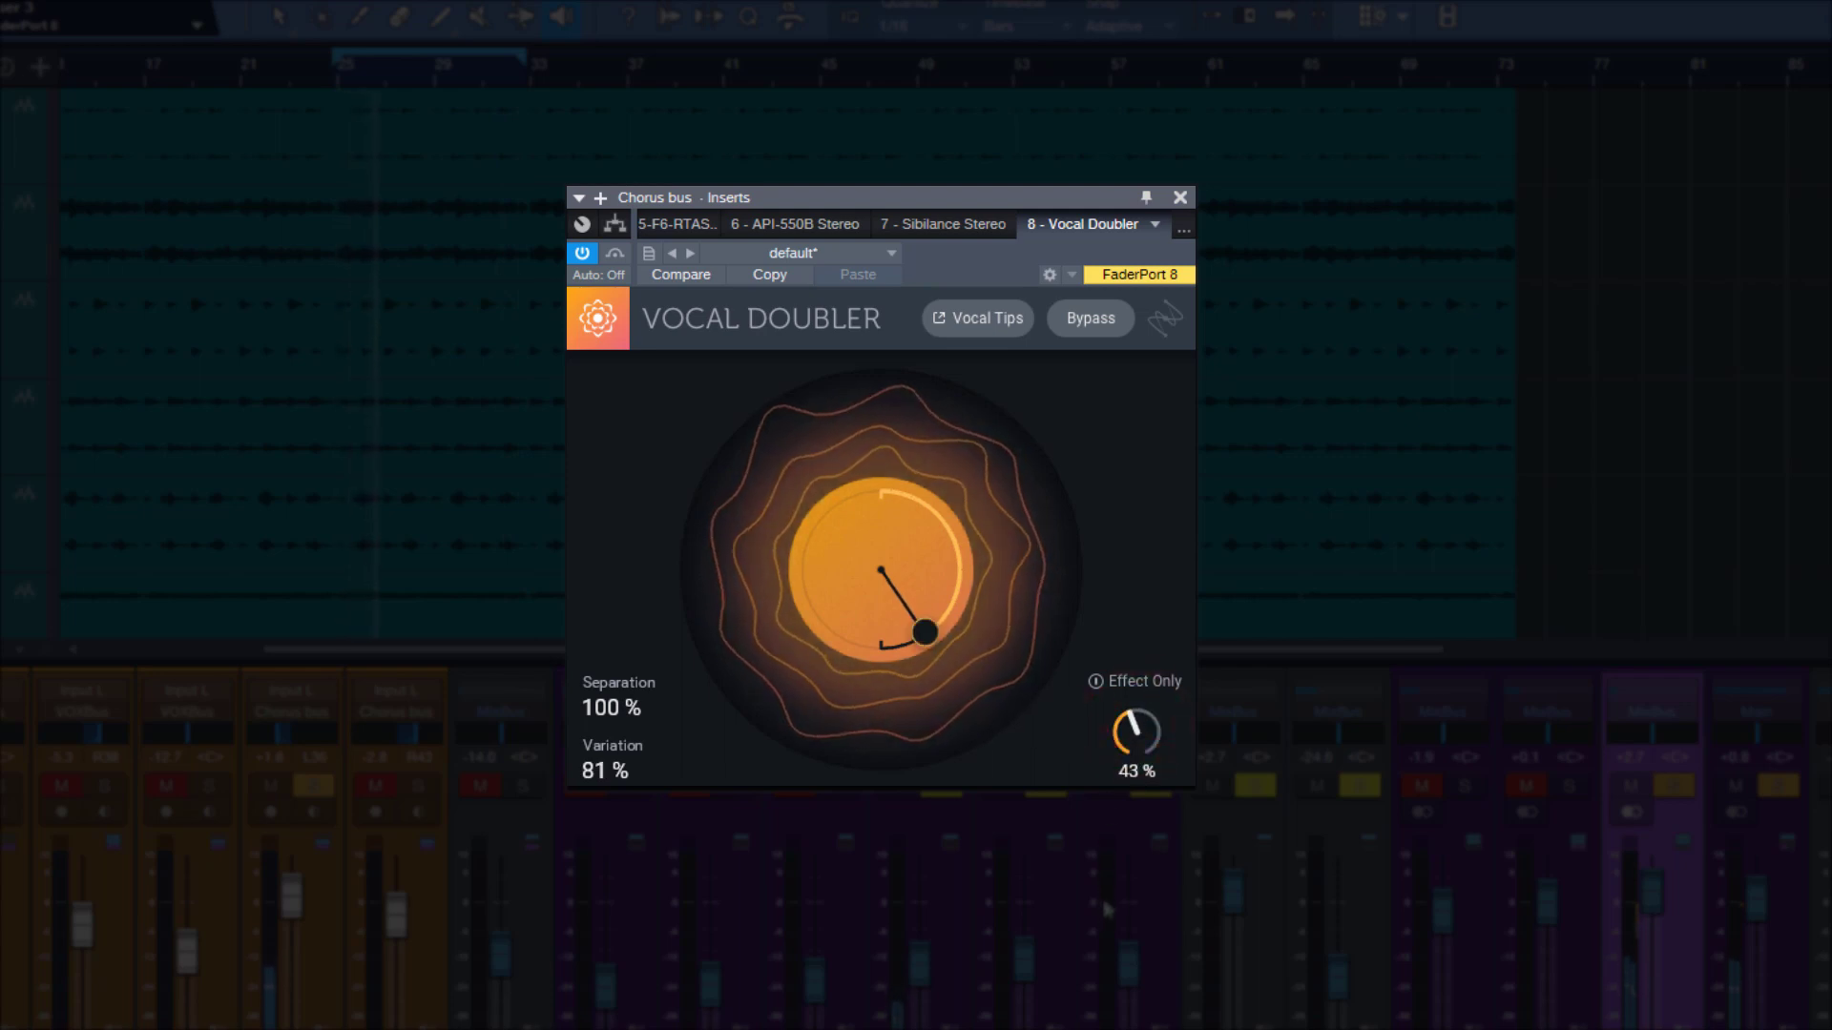
{"action": "left_click", "coordinate": [1097, 321]}
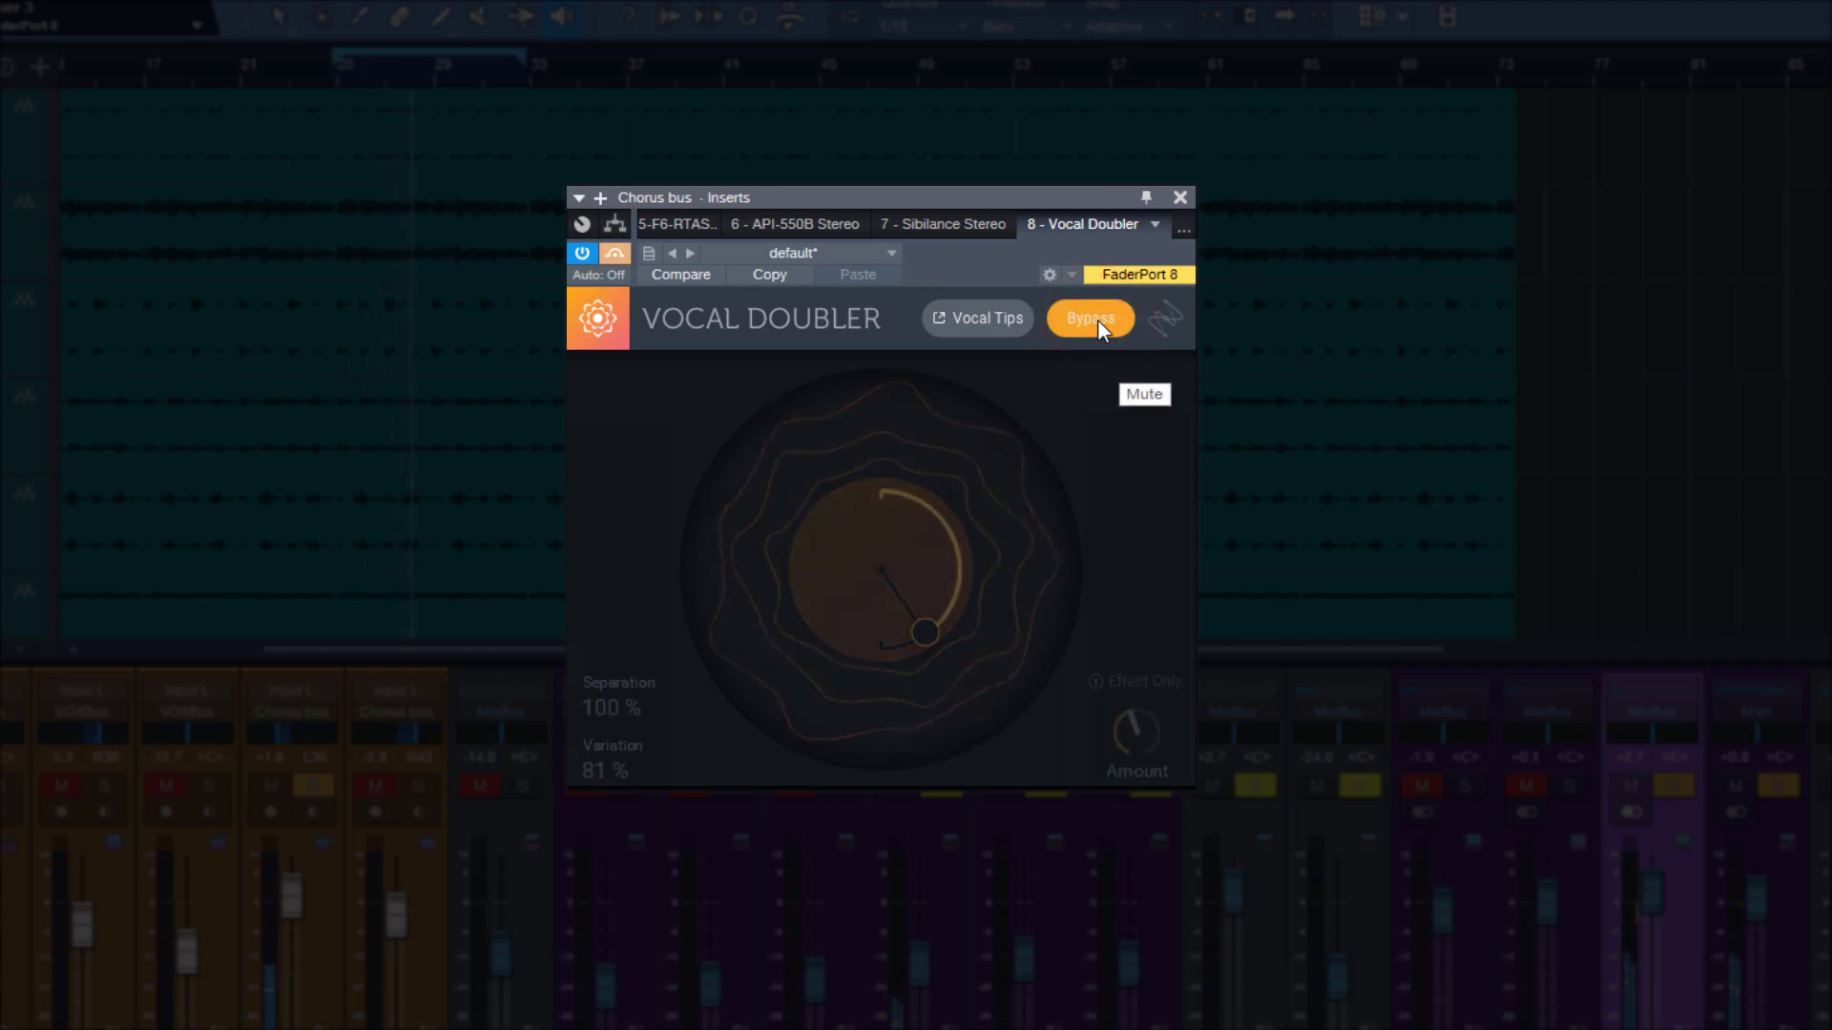
{"action": "left_click", "coordinate": [1097, 318]}
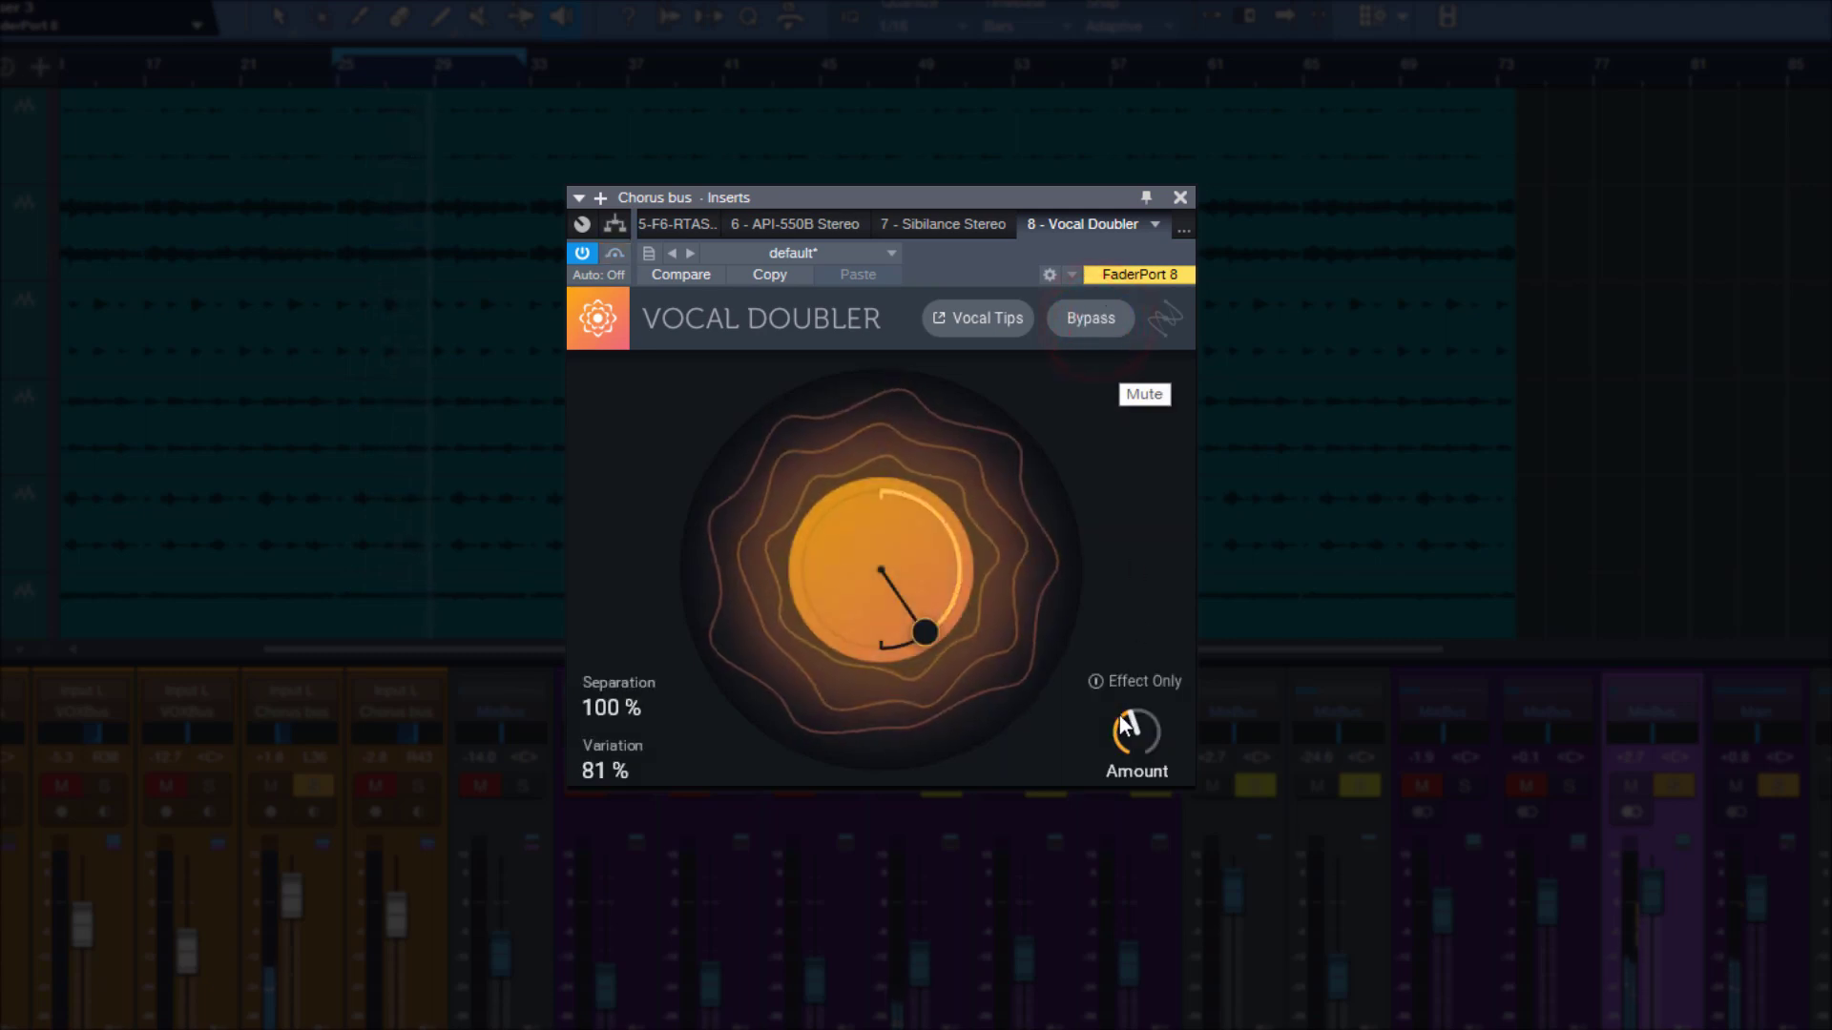
{"action": "left_click_drag", "start_coordinate": [1118, 717], "coordinate": [1149, 576]}
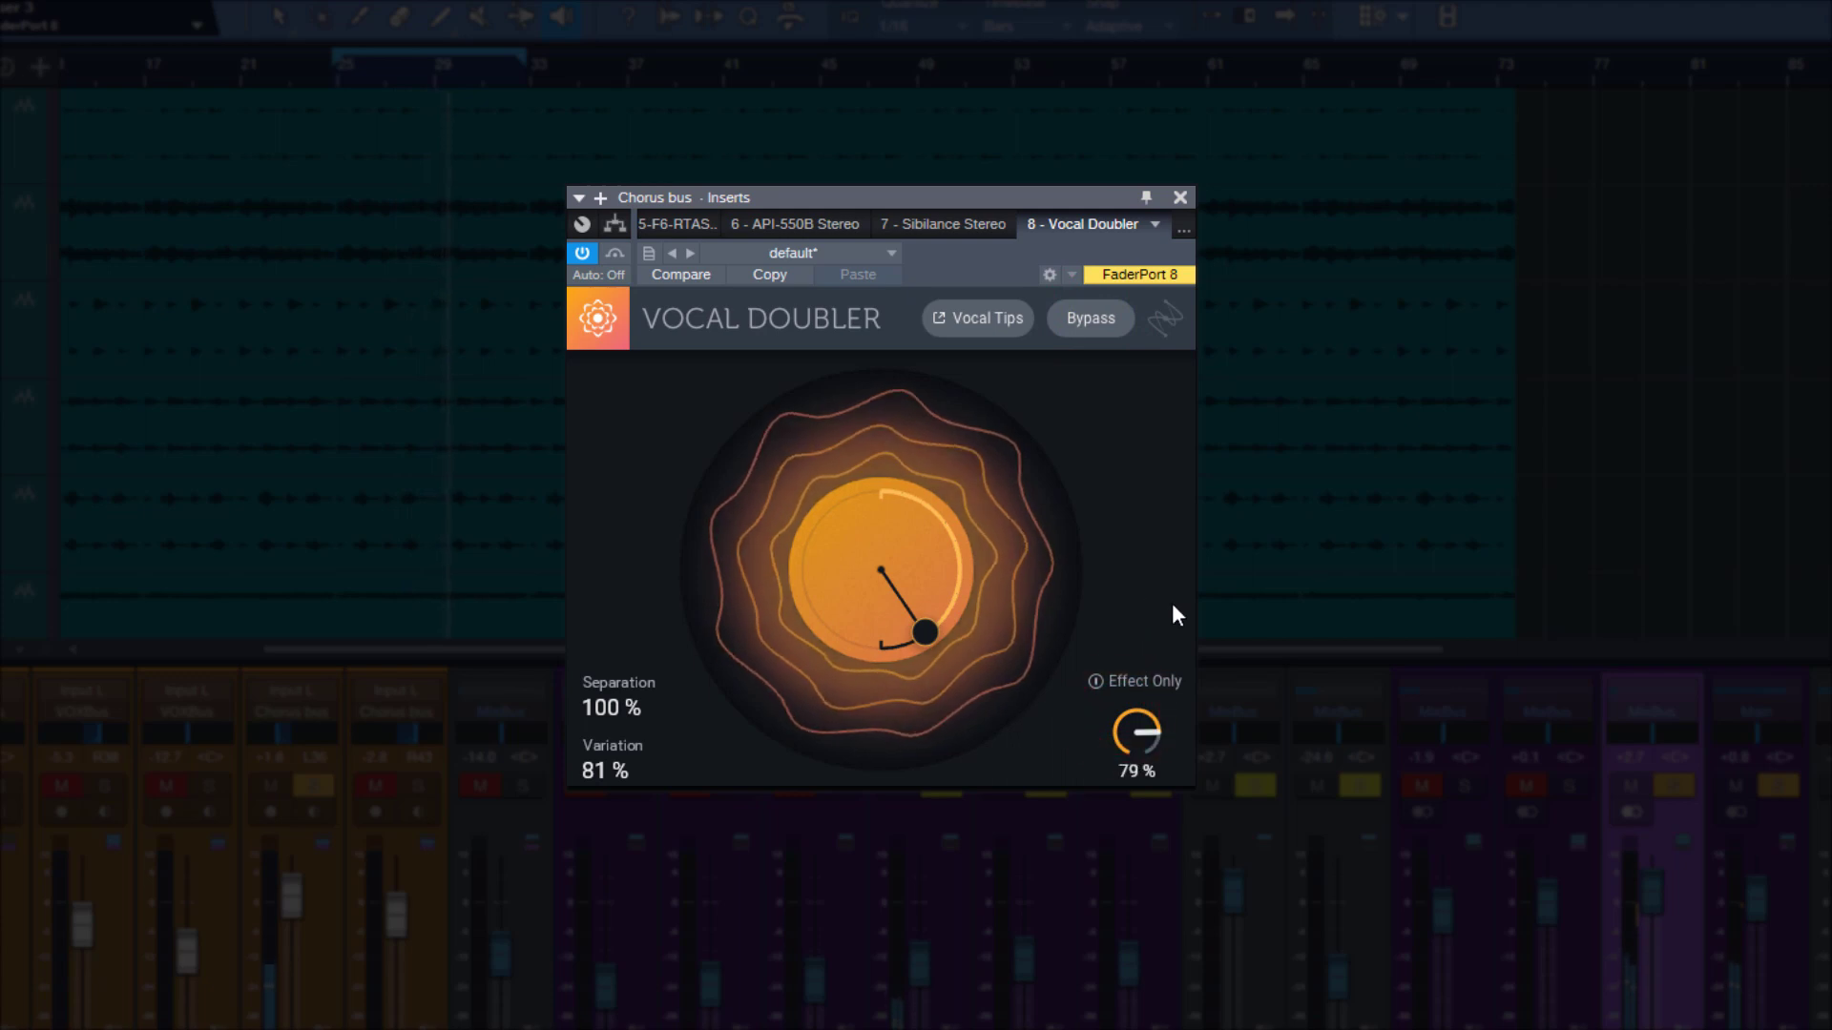
- Lower the Vocal Doubler's Amount to about 48% and pull Separation back to 0%
{"action": "left_click", "coordinate": [377, 794]}
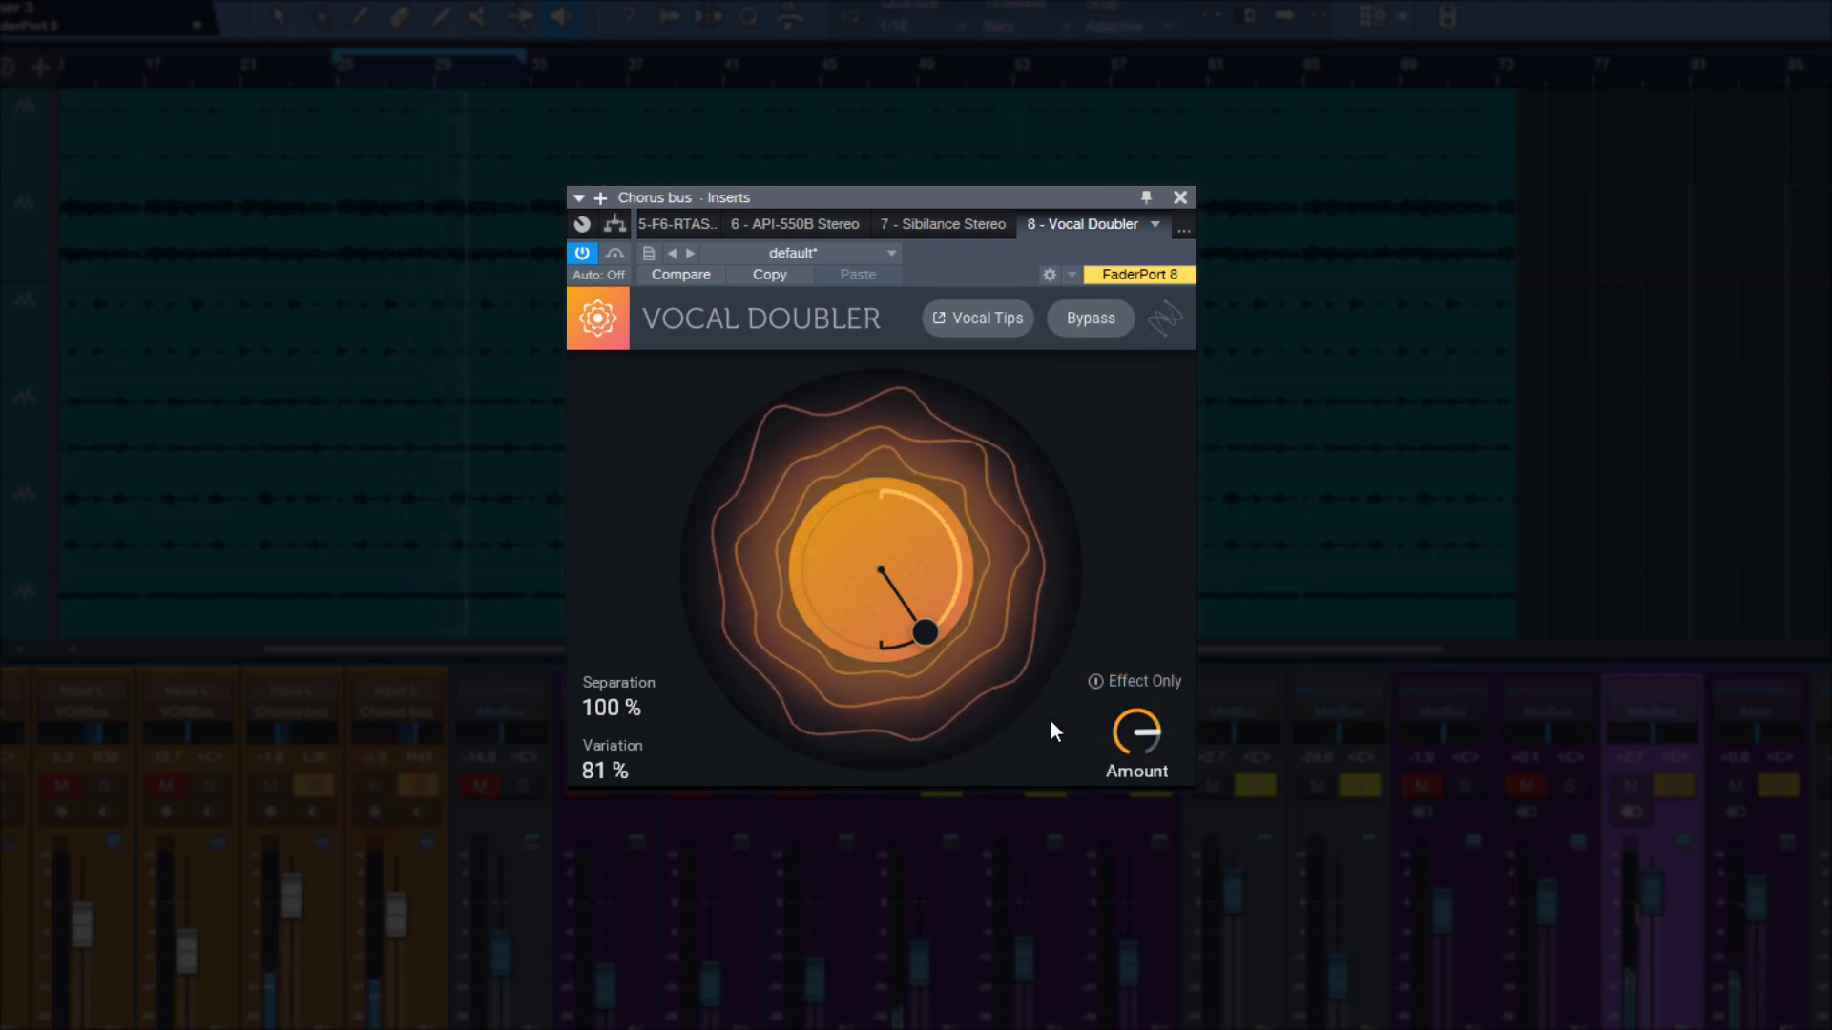
{"action": "left_click", "coordinate": [1127, 706]}
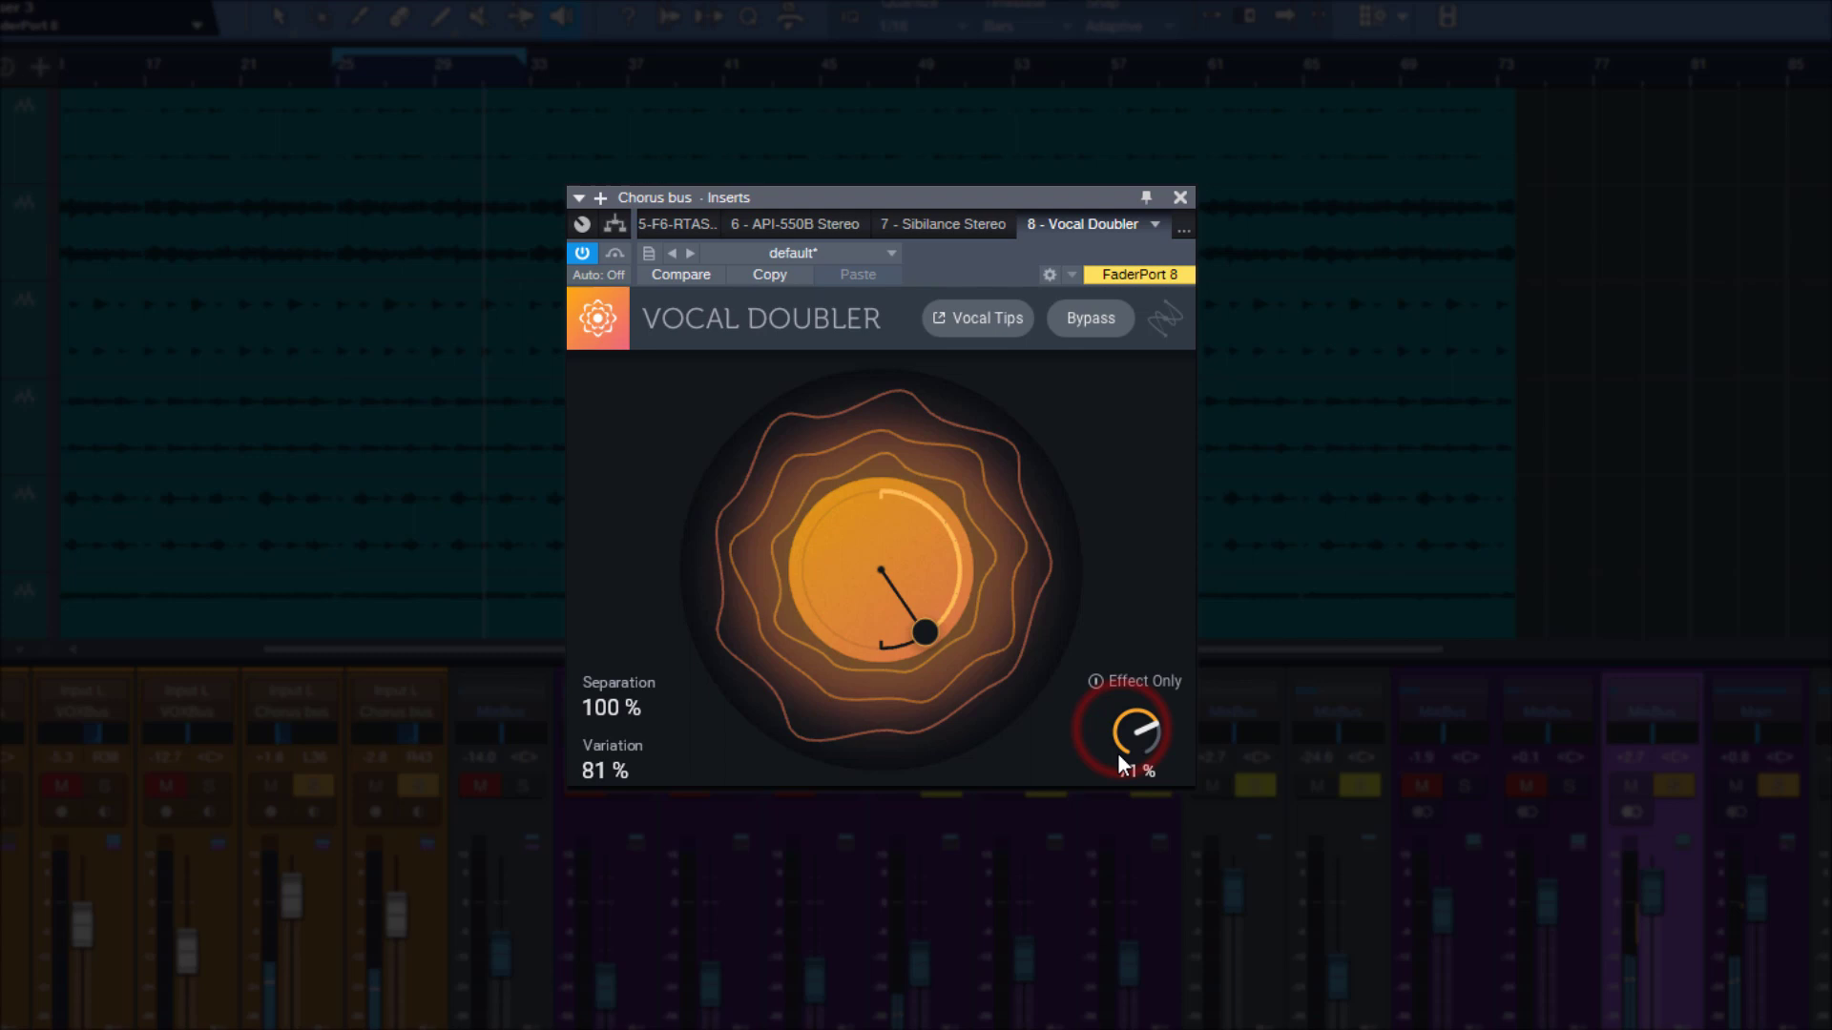
{"action": "left_click_drag", "start_coordinate": [1122, 763], "coordinate": [1115, 836]}
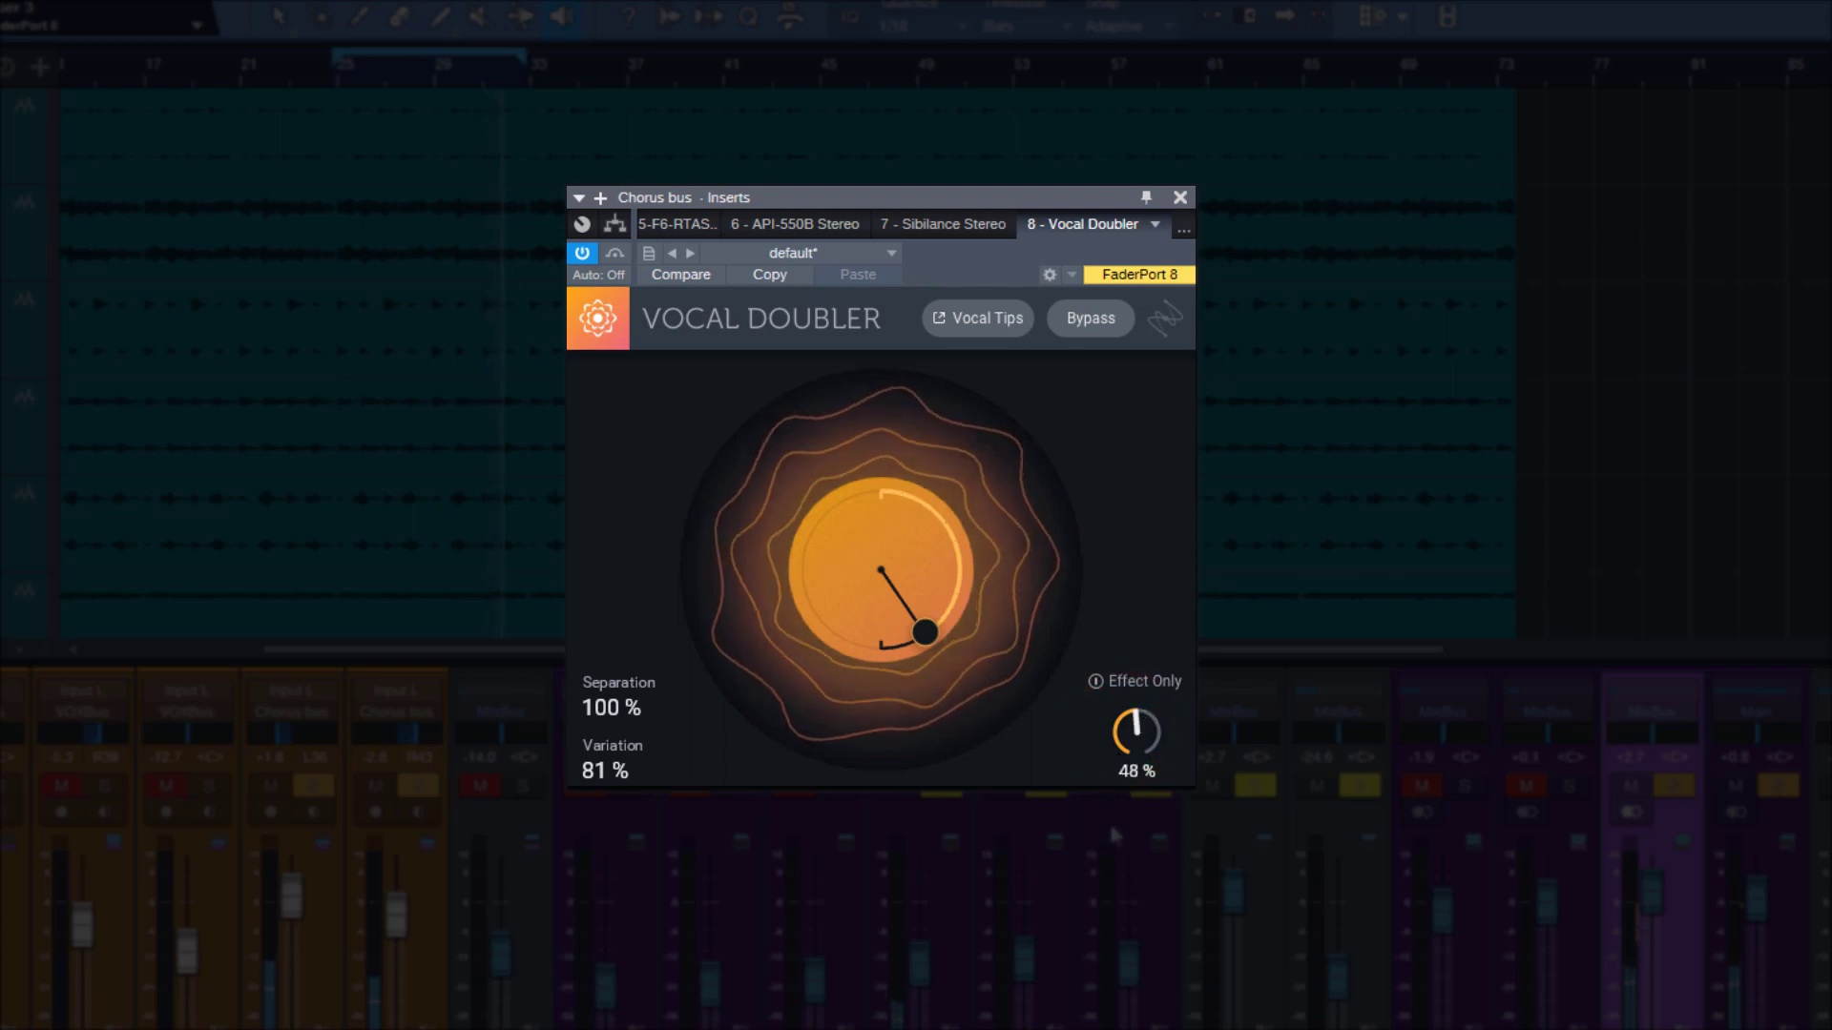
{"action": "left_click_drag", "start_coordinate": [925, 633], "coordinate": [893, 586]}
- Set the doubler's Amount to 78% and Separation to full, comparing it bypassed and active
{"action": "left_click", "coordinate": [1131, 741]}
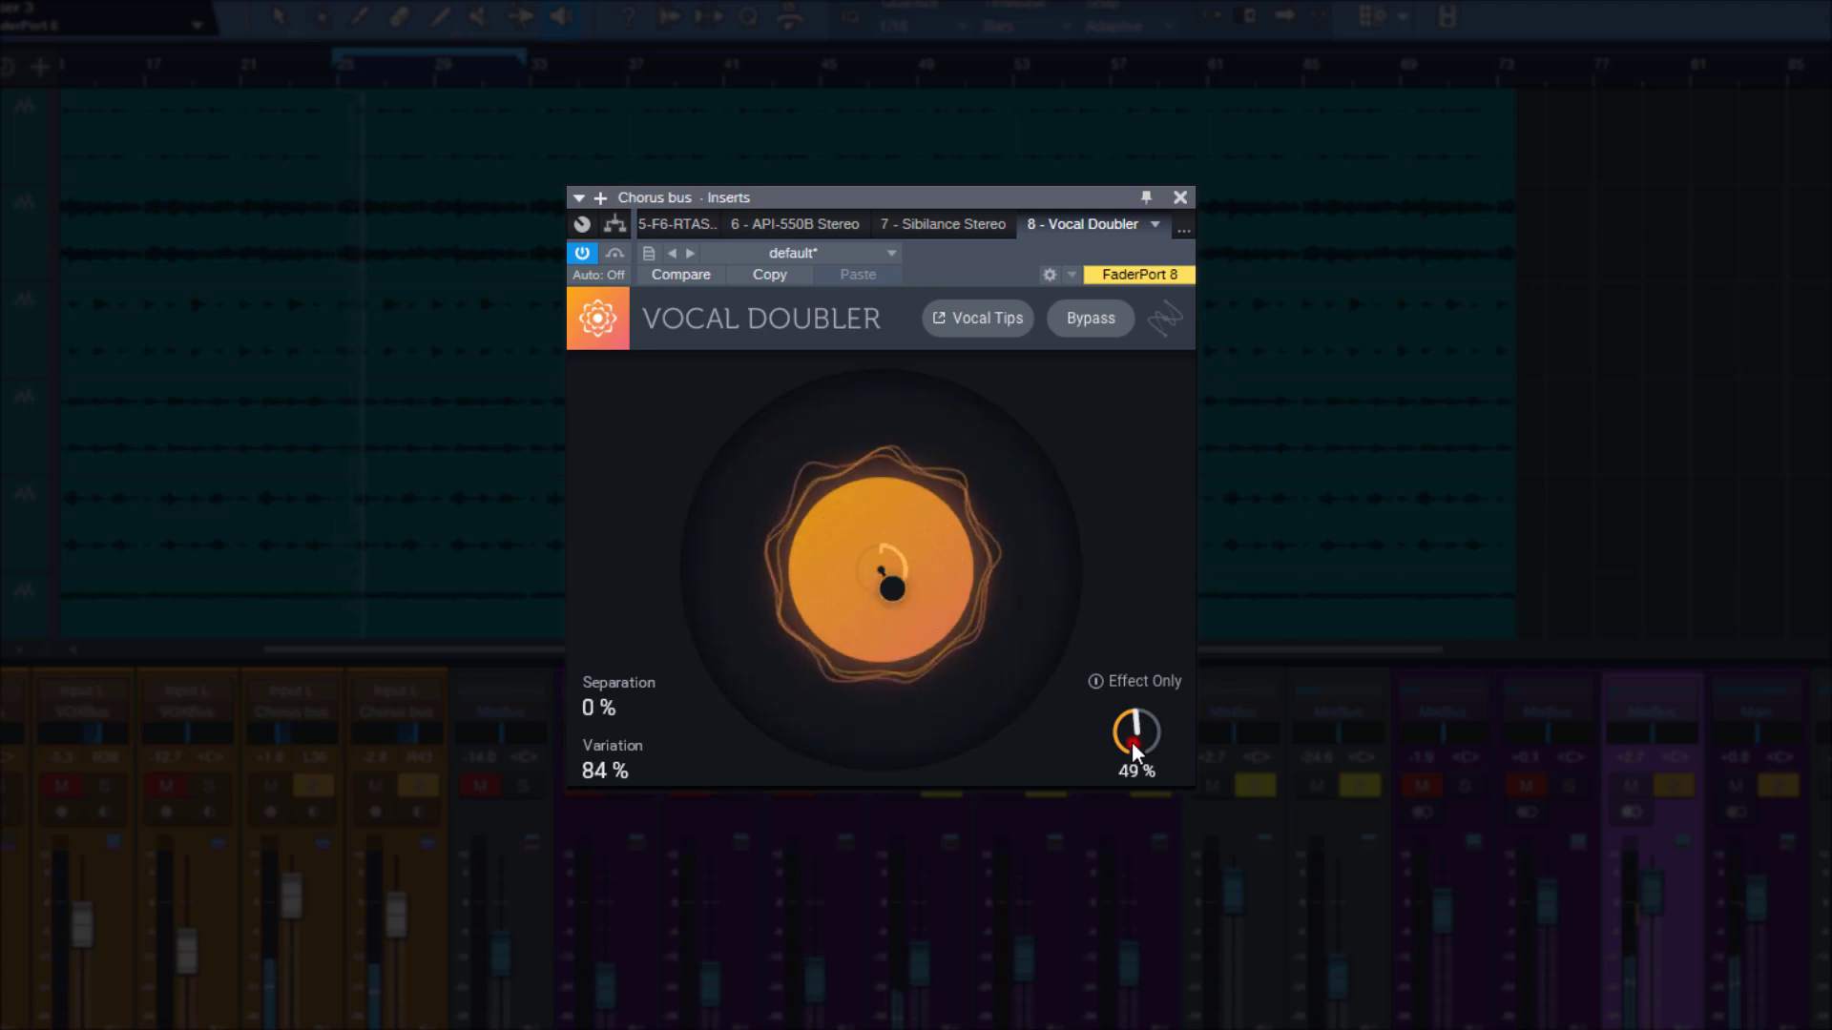
{"action": "left_click_drag", "start_coordinate": [1131, 742], "coordinate": [1126, 579]}
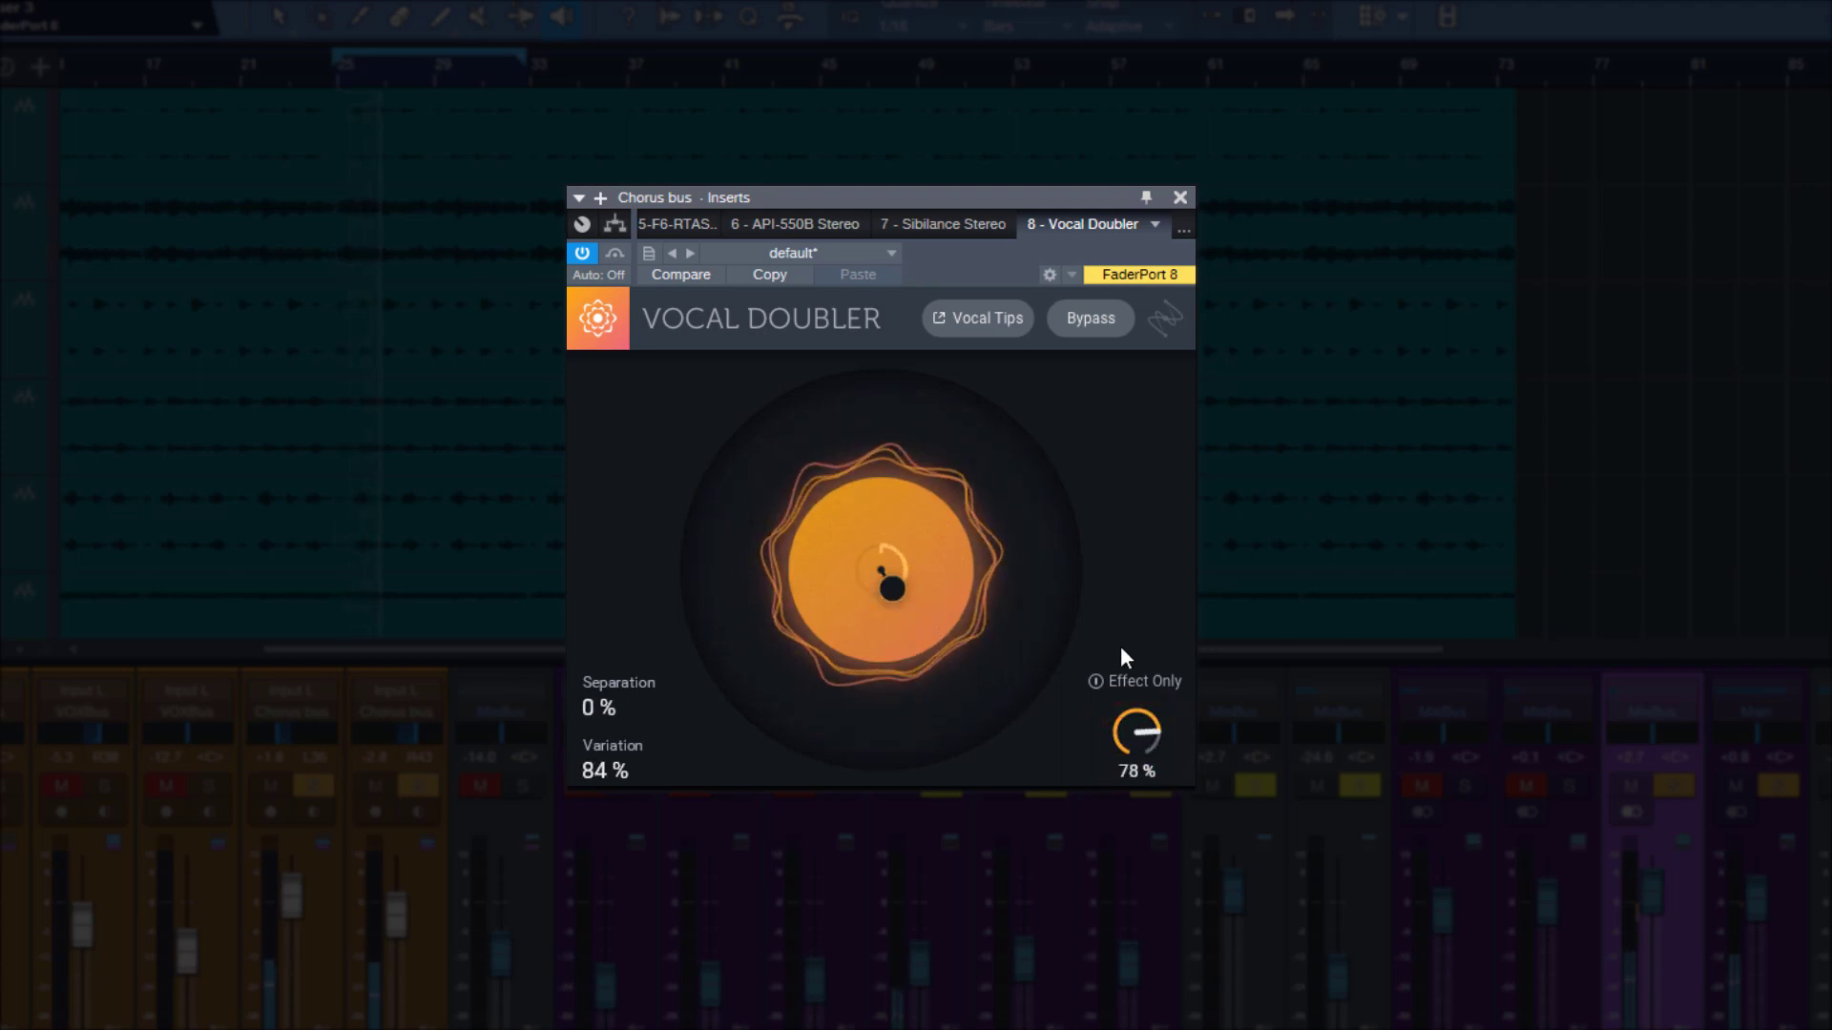
{"action": "left_click_drag", "start_coordinate": [935, 575], "coordinate": [1114, 541]}
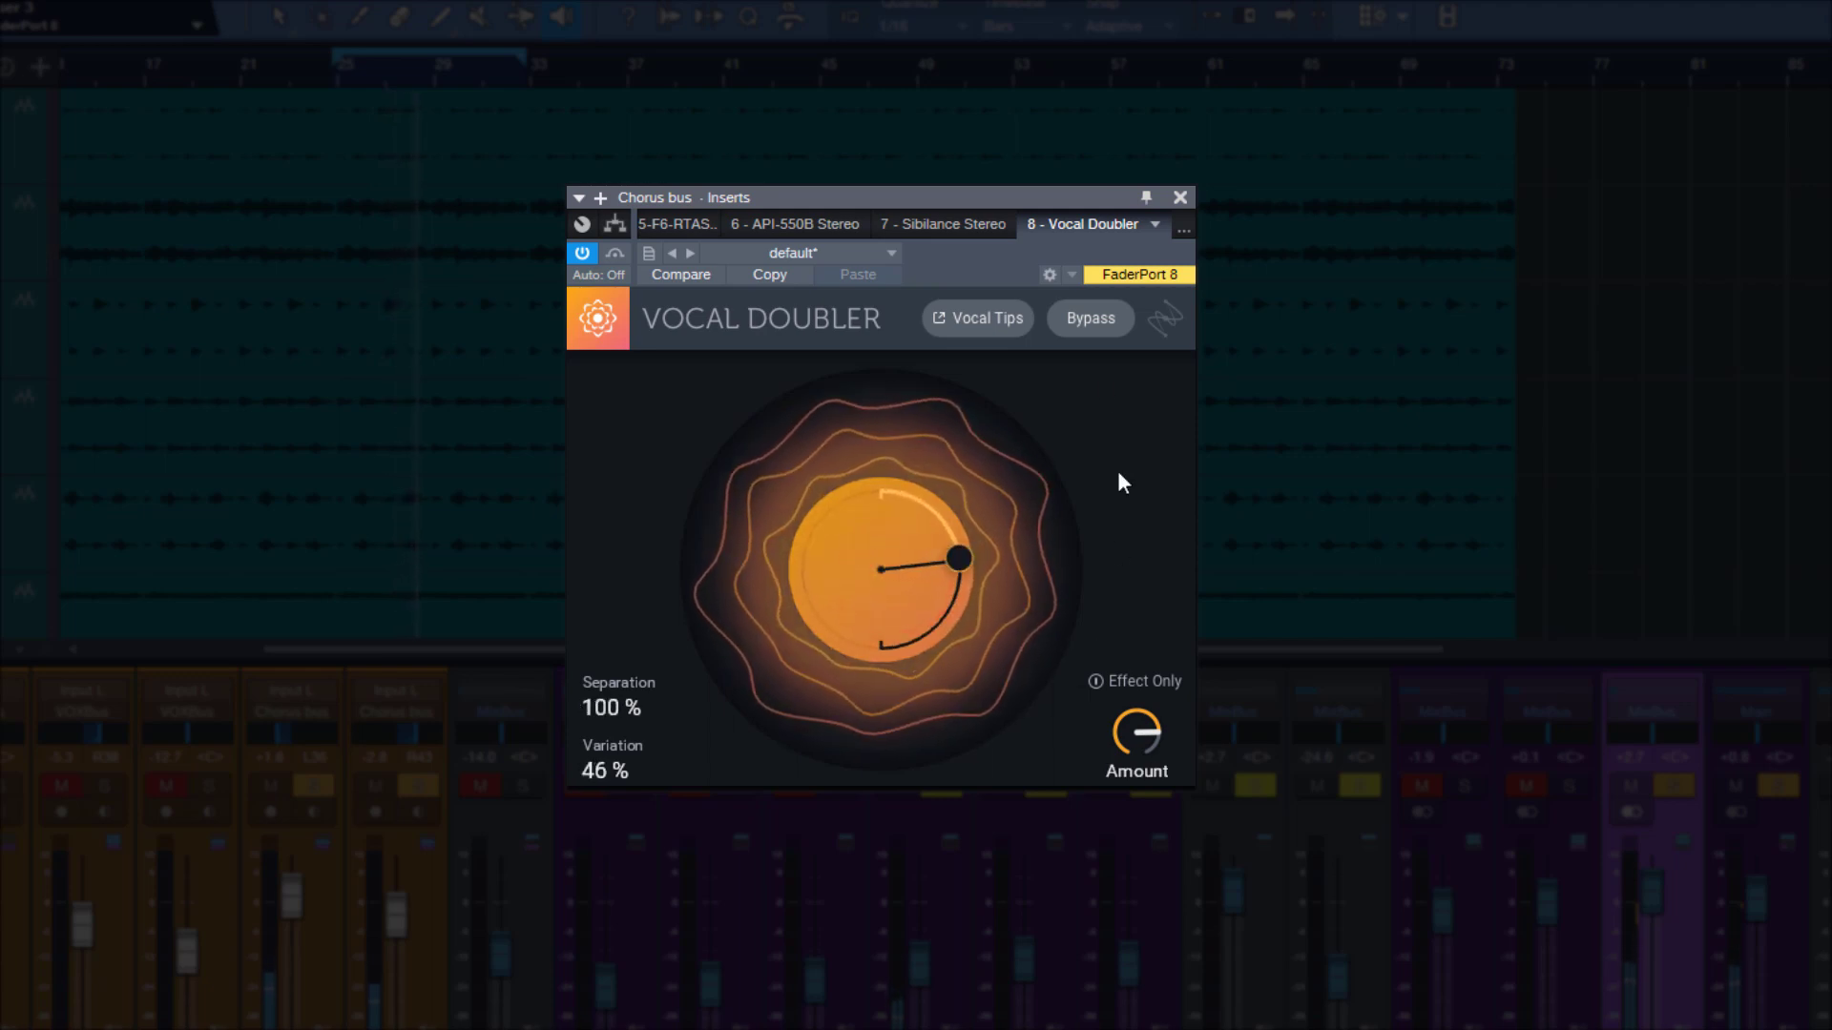
{"action": "left_click", "coordinate": [1092, 321]}
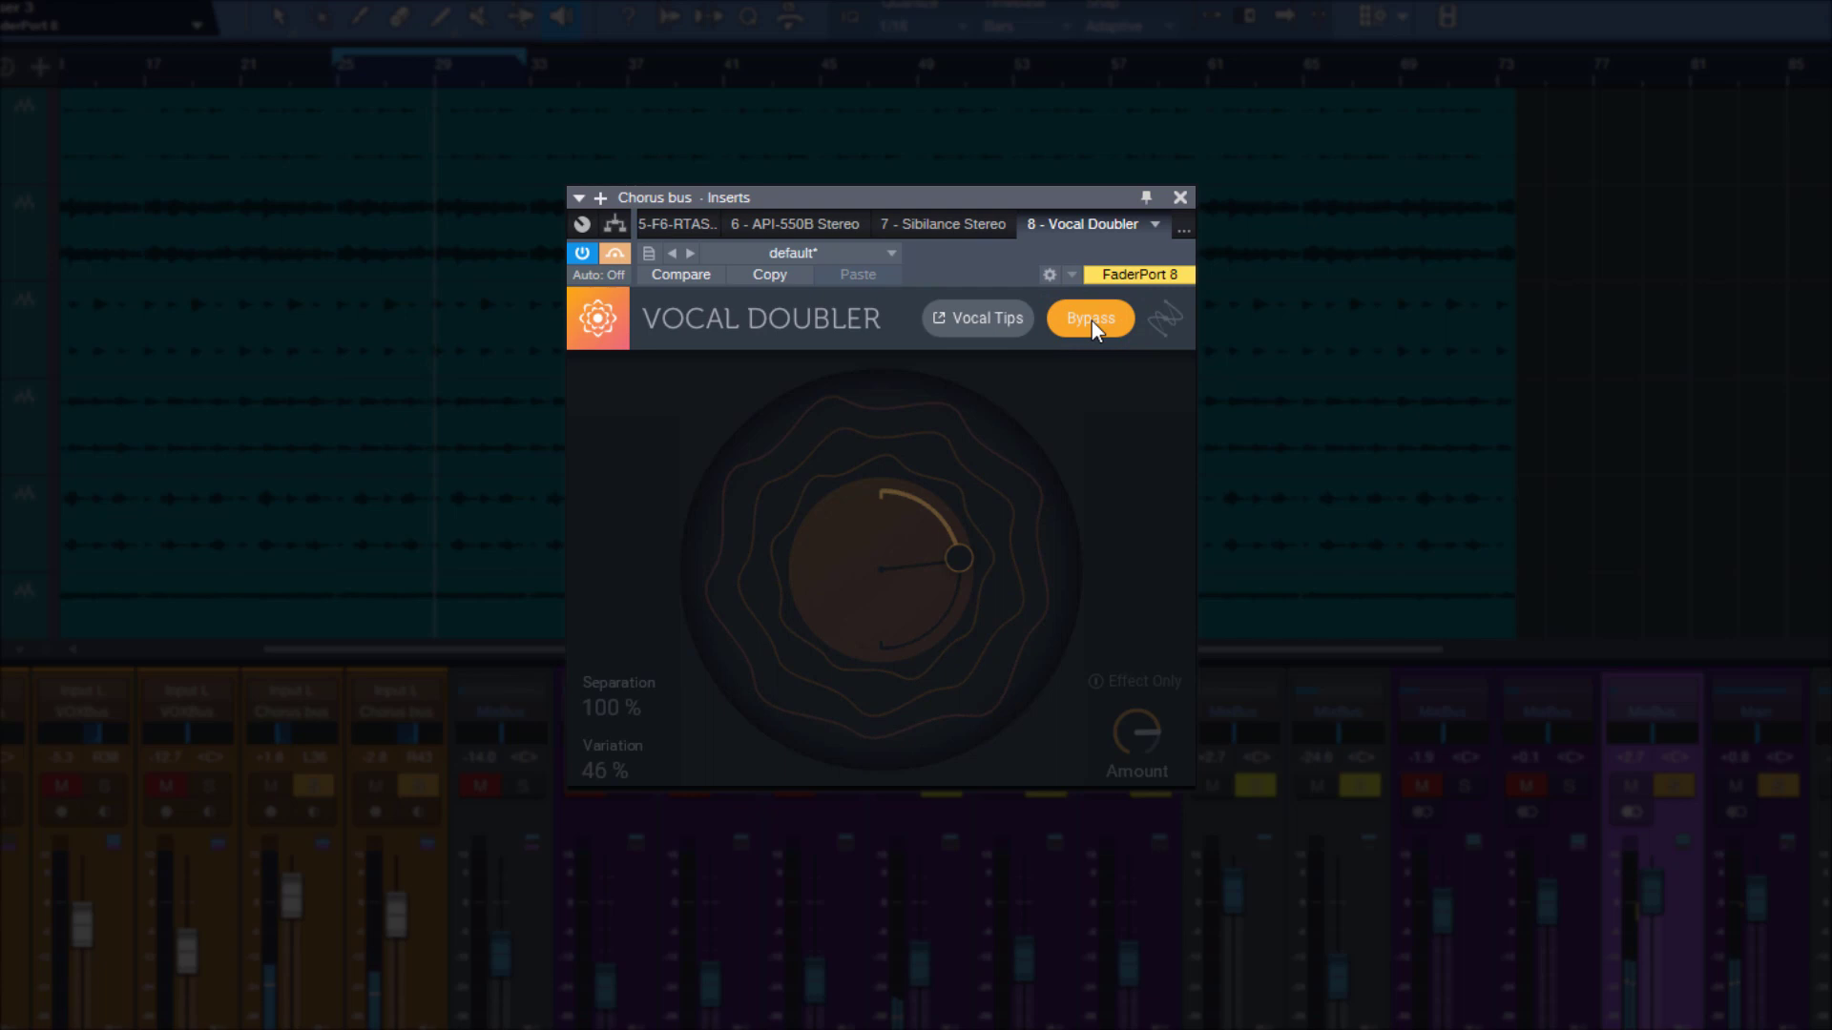
{"action": "left_click", "coordinate": [1091, 321]}
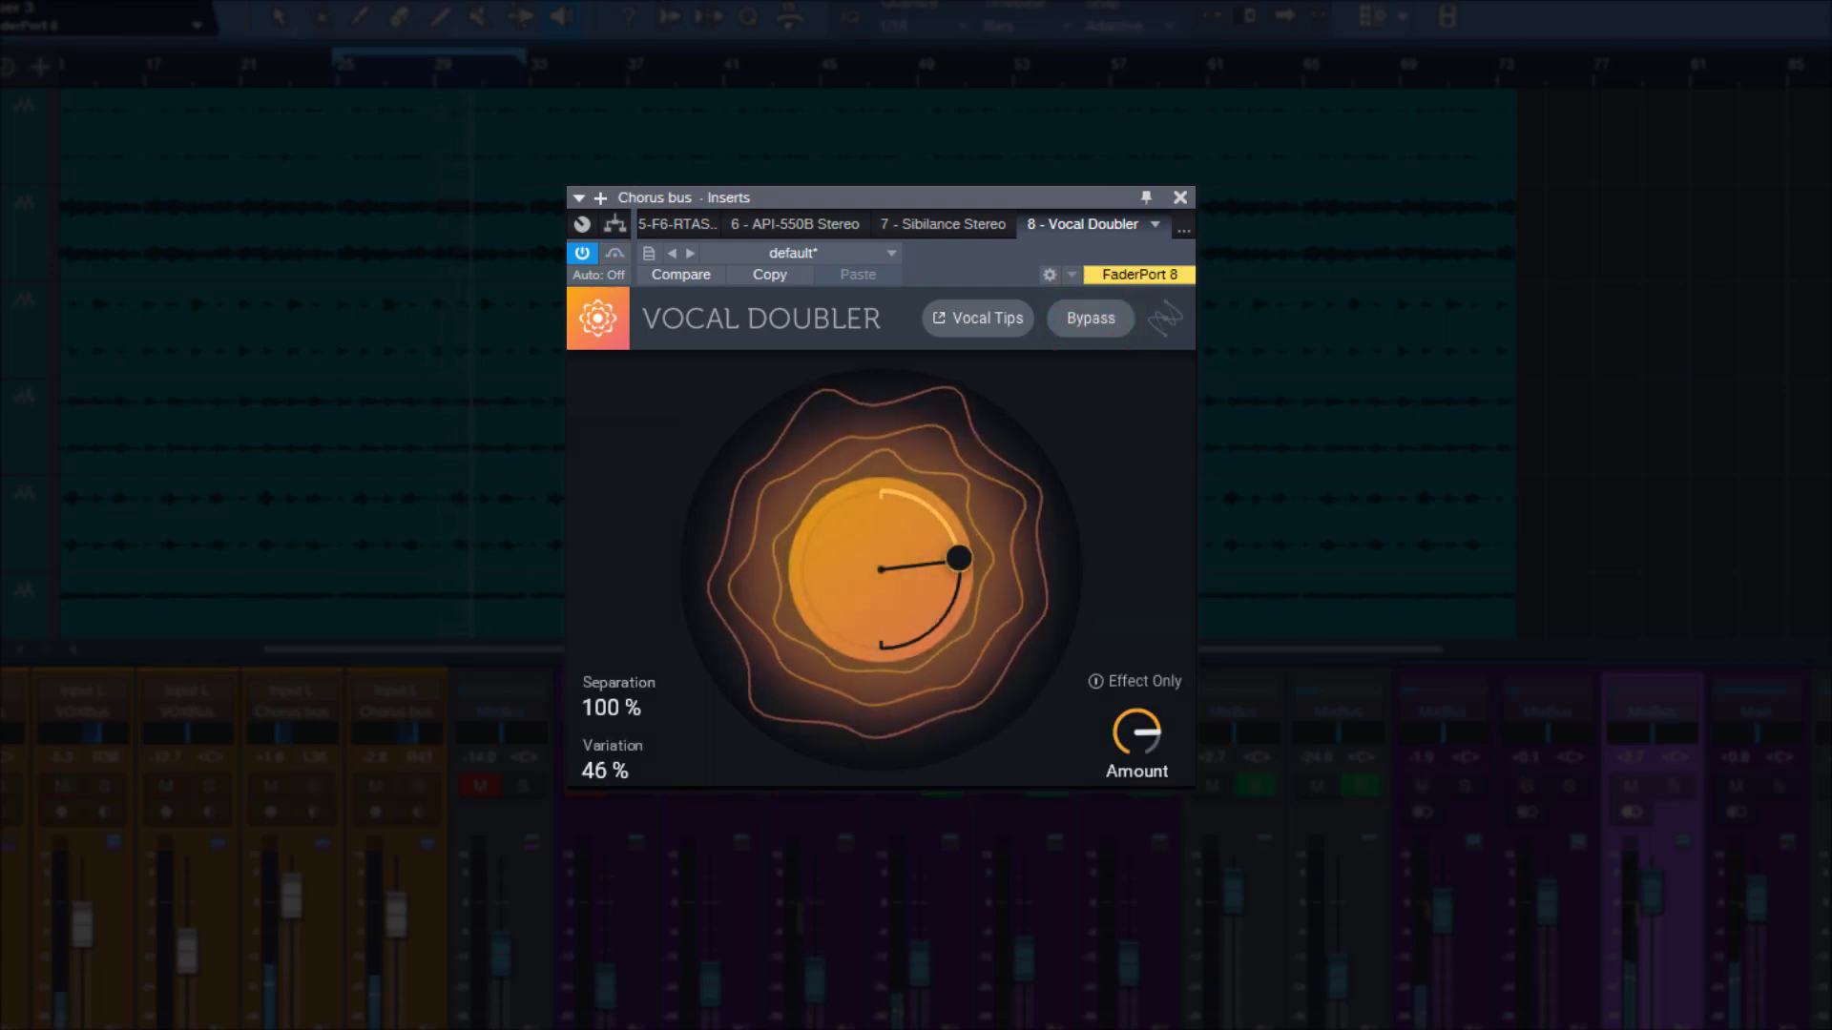
{"action": "left_click_drag", "start_coordinate": [959, 558], "coordinate": [988, 639]}
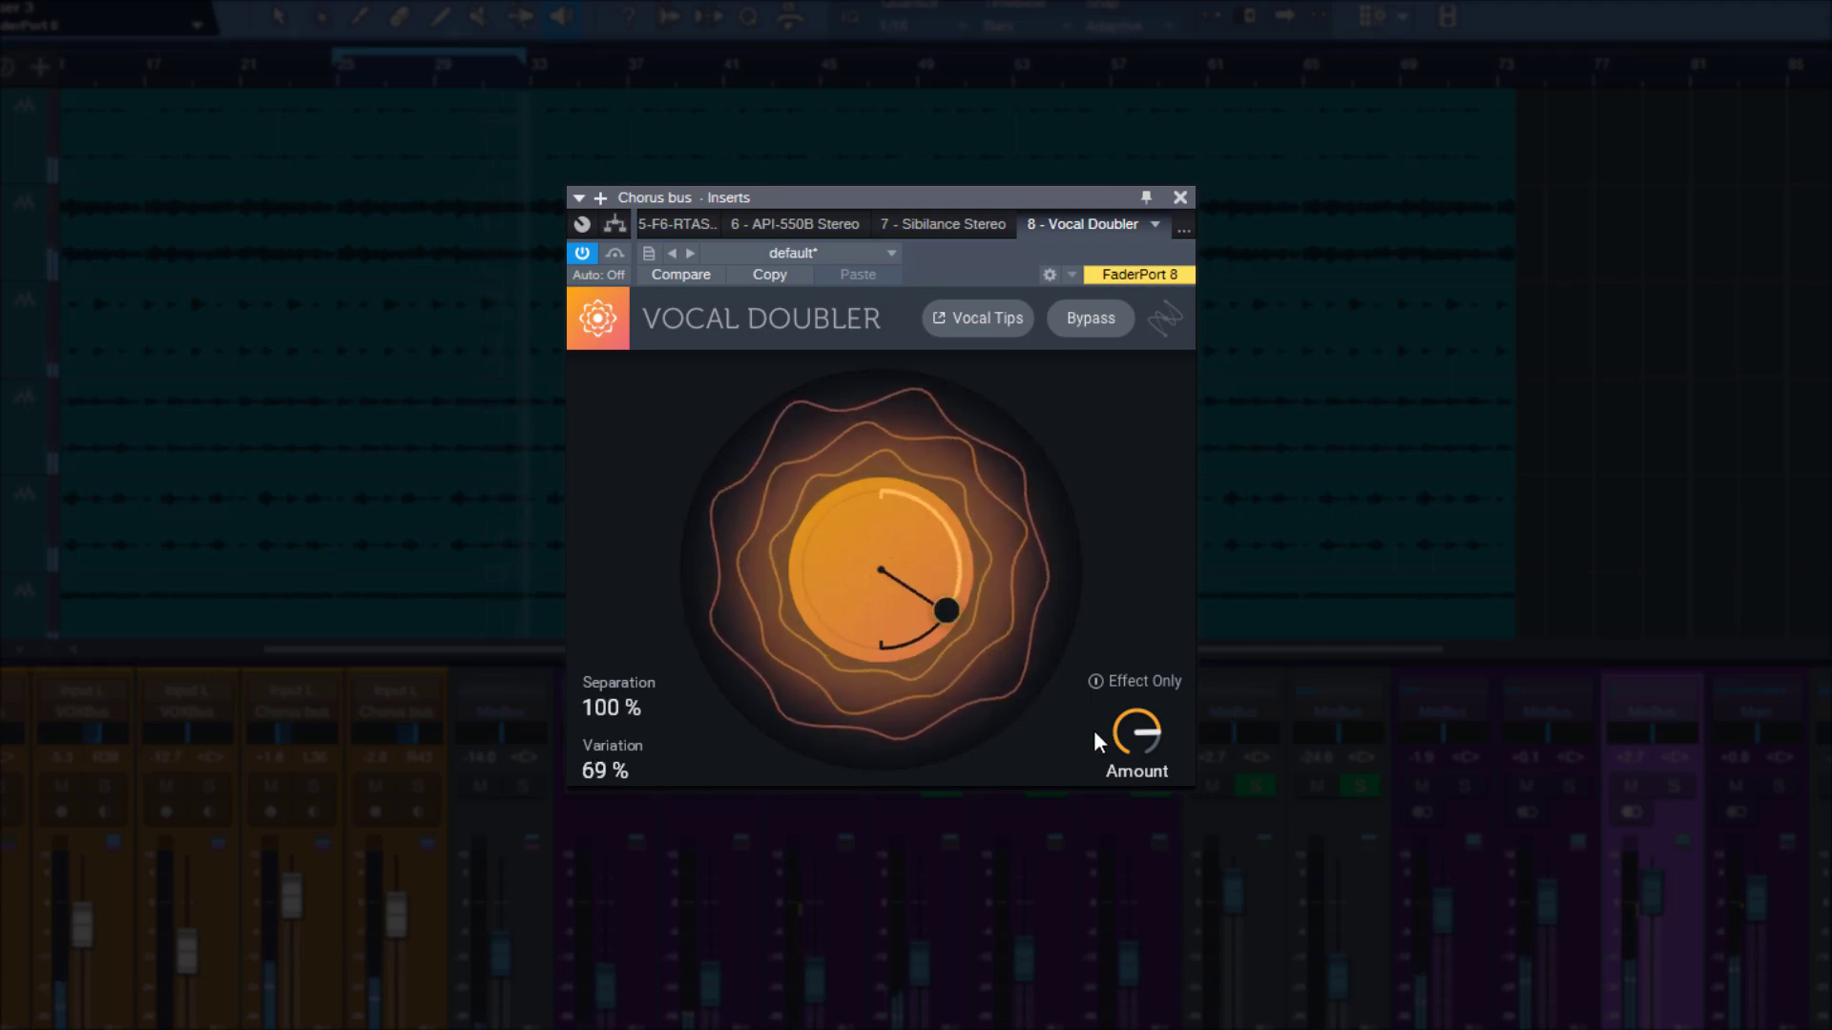
- Finalize the doubler at 65% Separation, 49% Variation and about 85% Amount, and stop playback
{"action": "mouse_move", "coordinate": [1125, 736]}
{"action": "left_click_drag", "start_coordinate": [1125, 736], "coordinate": [1122, 887]}
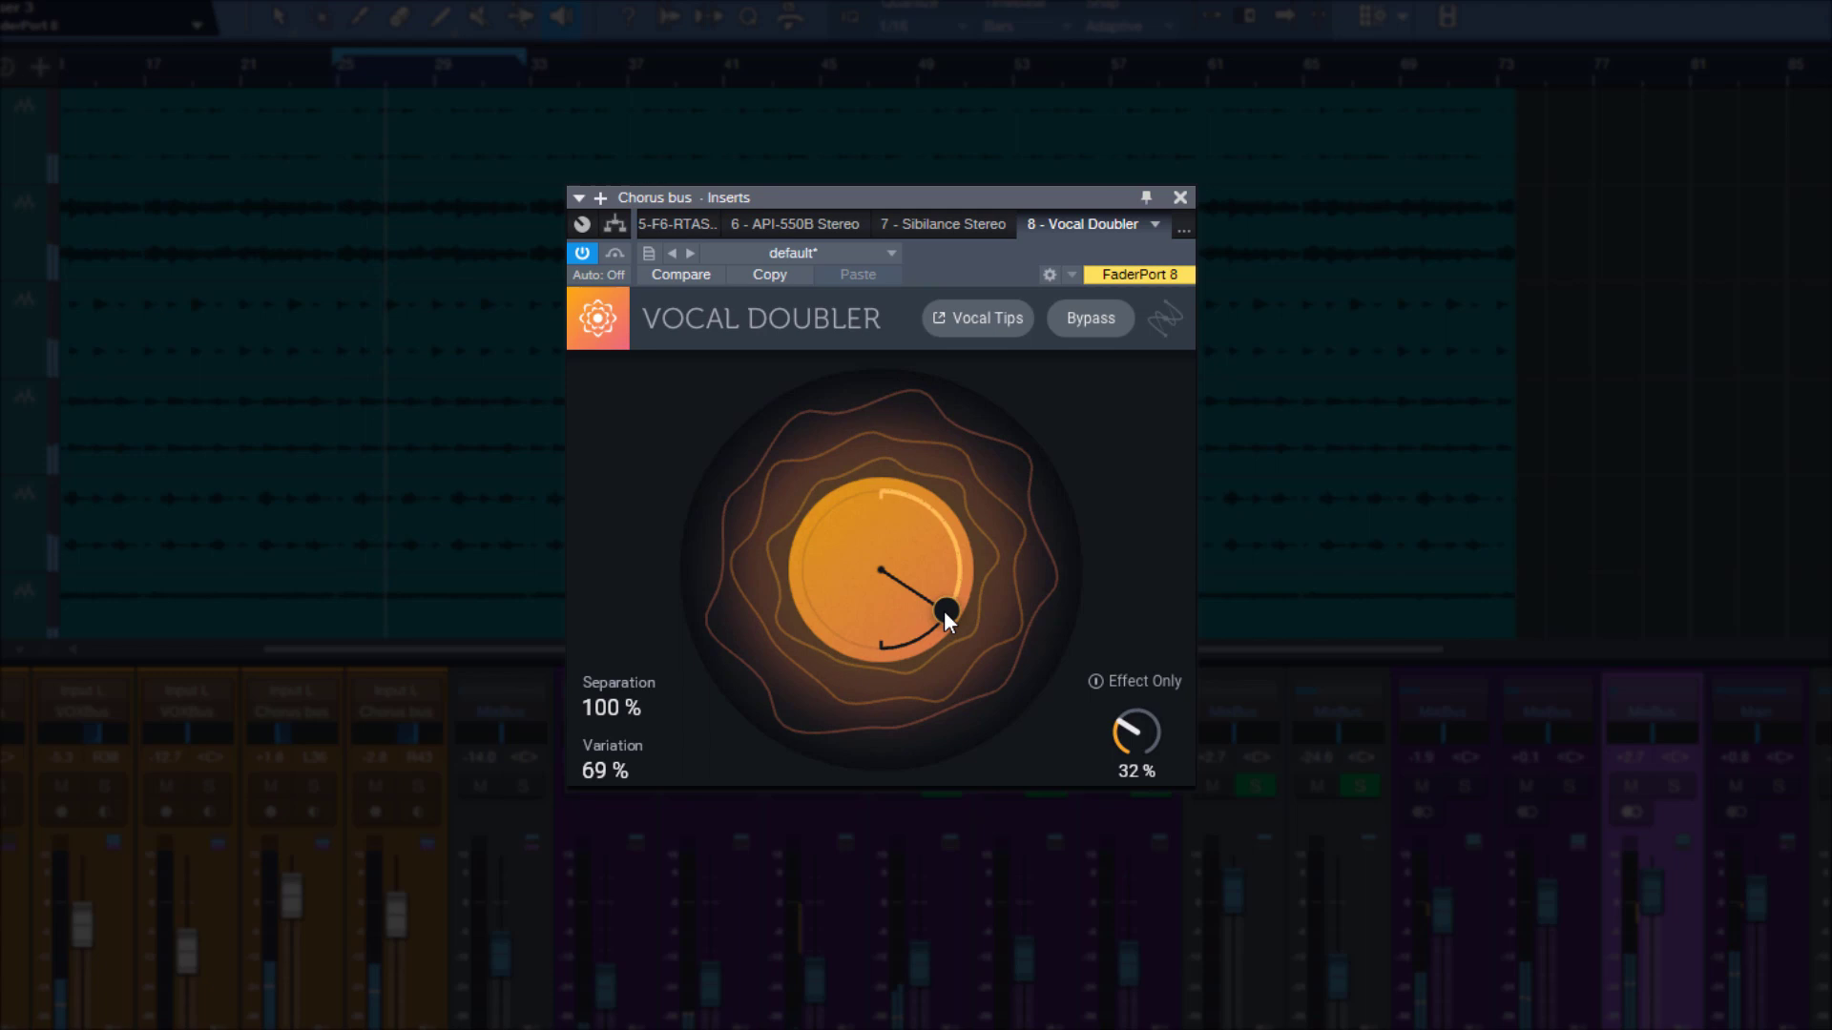
{"action": "left_click_drag", "start_coordinate": [944, 611], "coordinate": [1026, 597]}
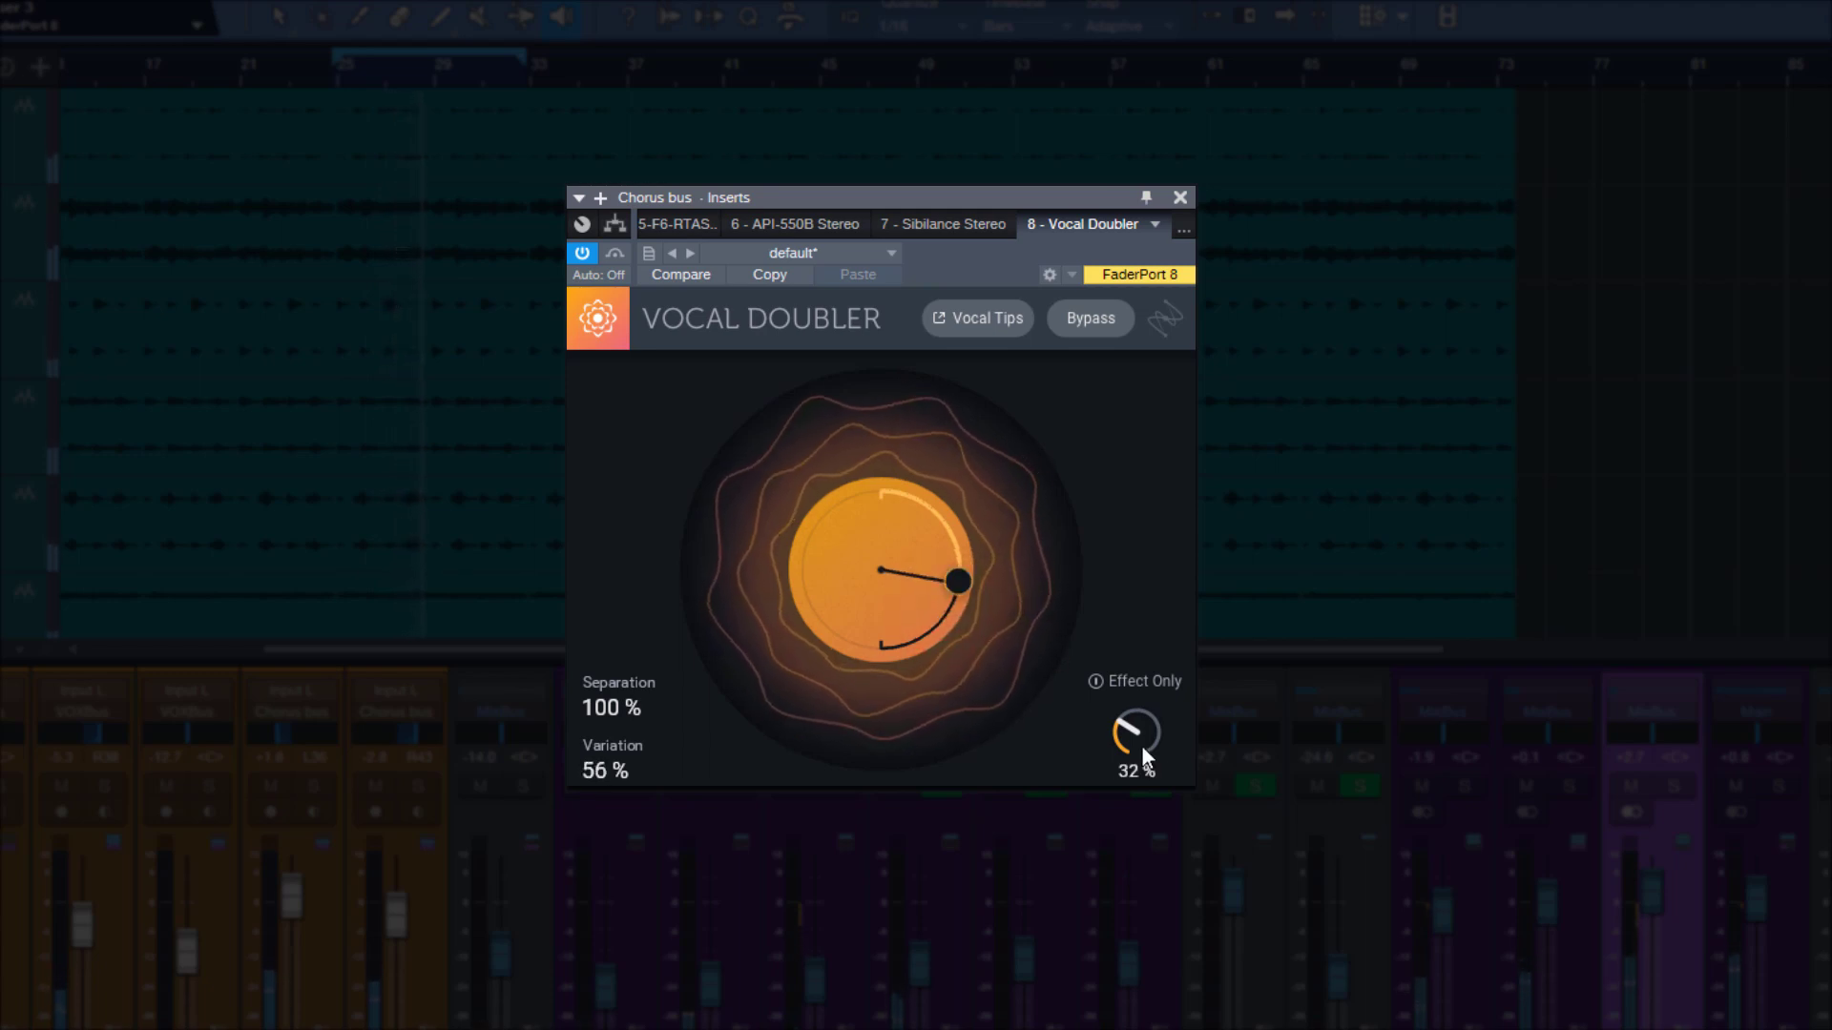
{"action": "left_click_drag", "start_coordinate": [1141, 746], "coordinate": [1142, 691]}
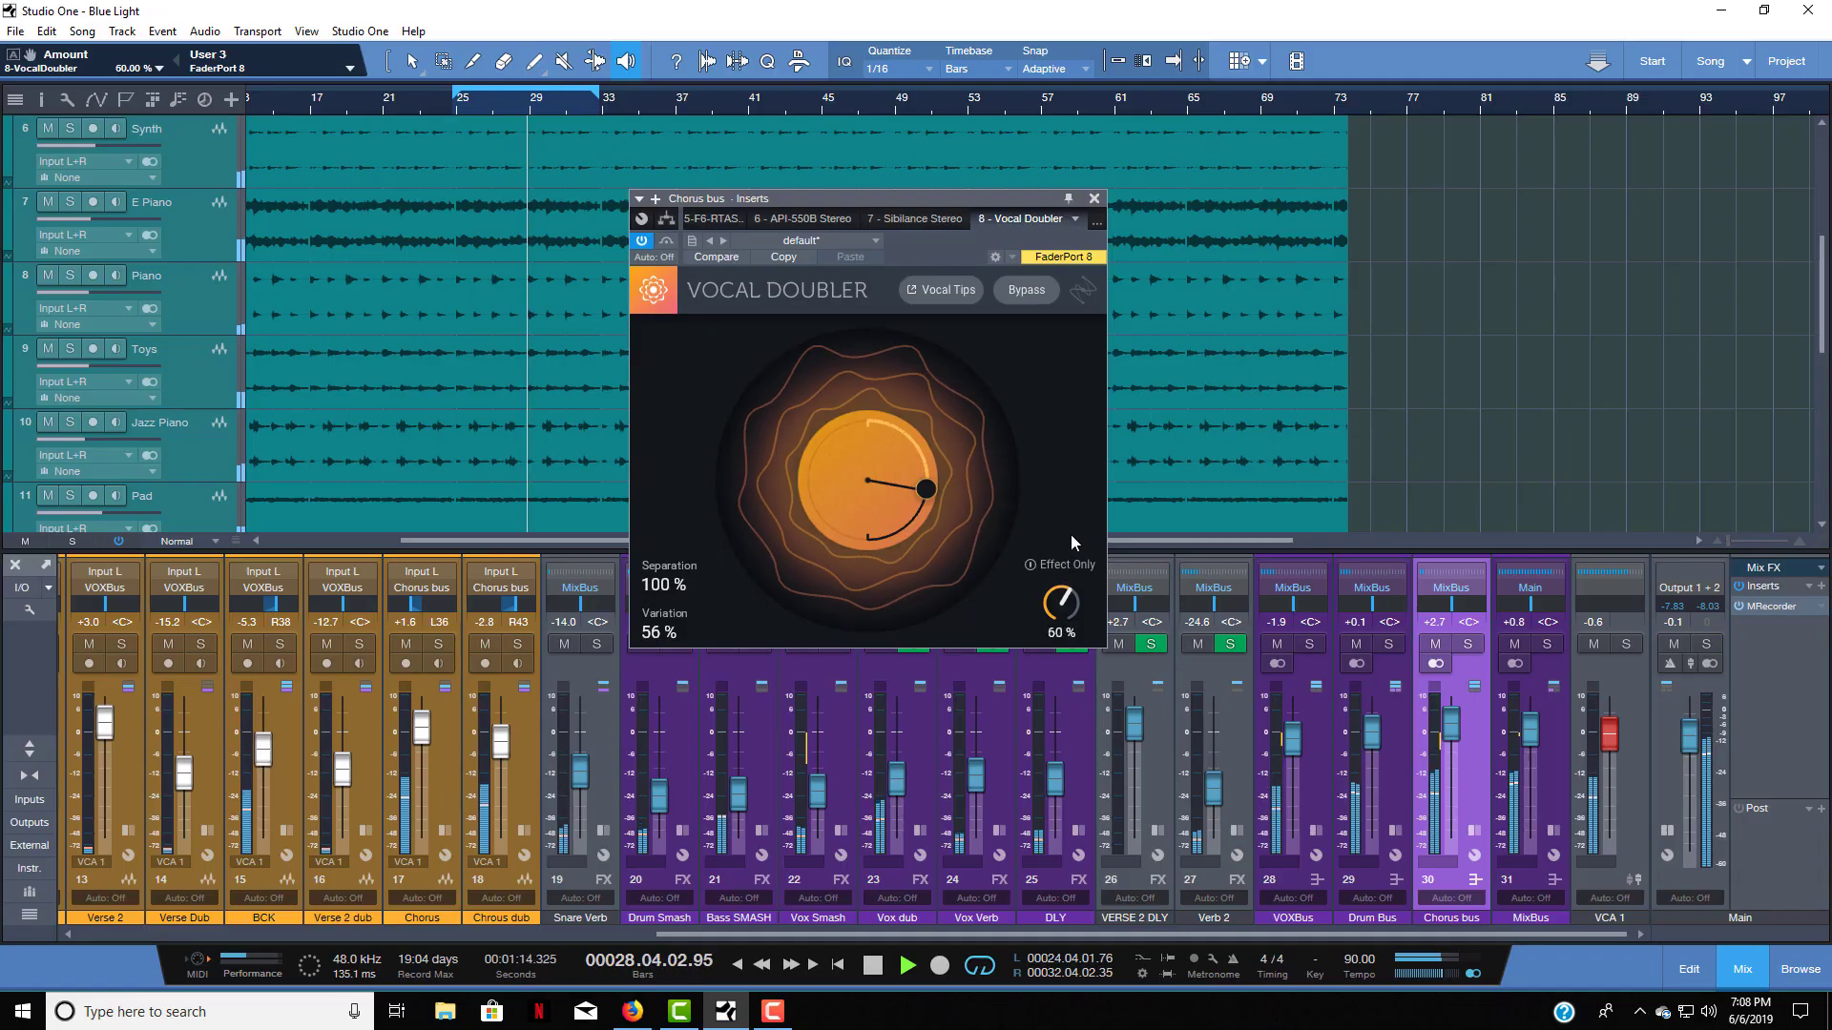
{"action": "left_click_drag", "start_coordinate": [1070, 534], "coordinate": [1084, 473]}
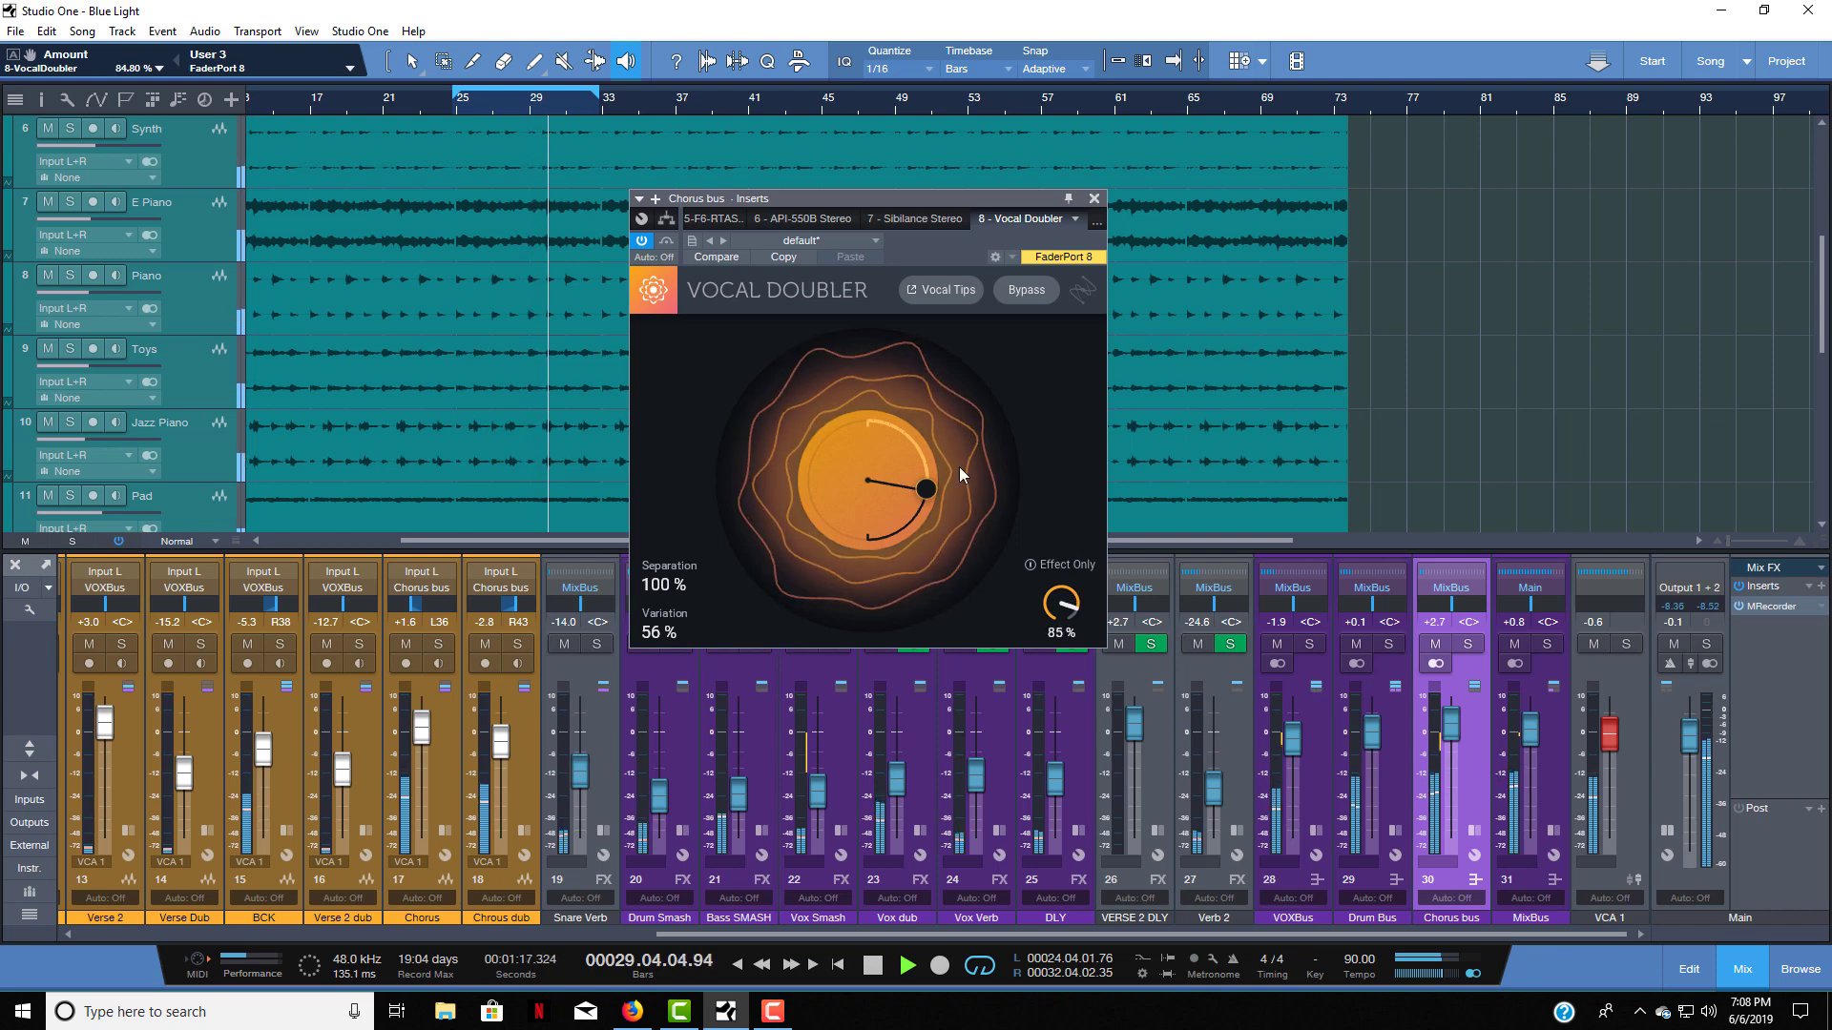
{"action": "mouse_move", "coordinate": [926, 481]}
{"action": "left_mouse_down"}
{"action": "mouse_move", "coordinate": [904, 500]}
{"action": "mouse_move", "coordinate": [919, 478]}
{"action": "left_mouse_up"}
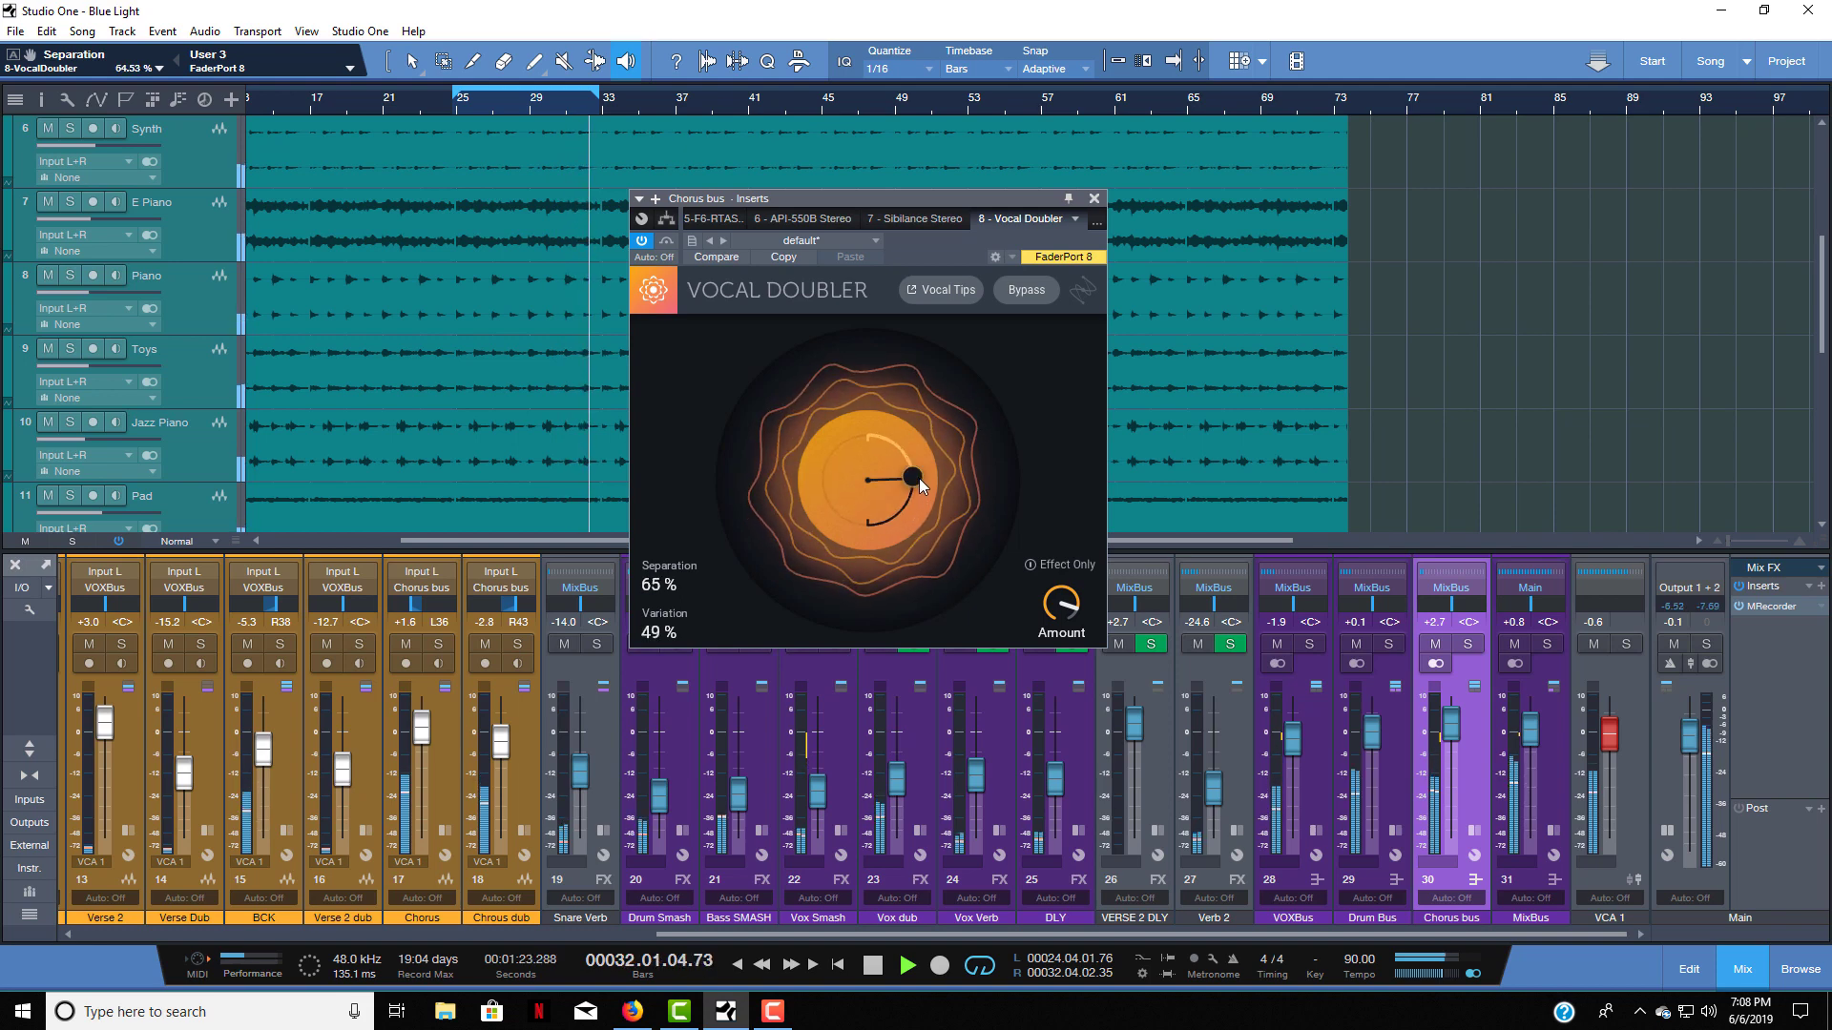
{"action": "key", "text": "space"}
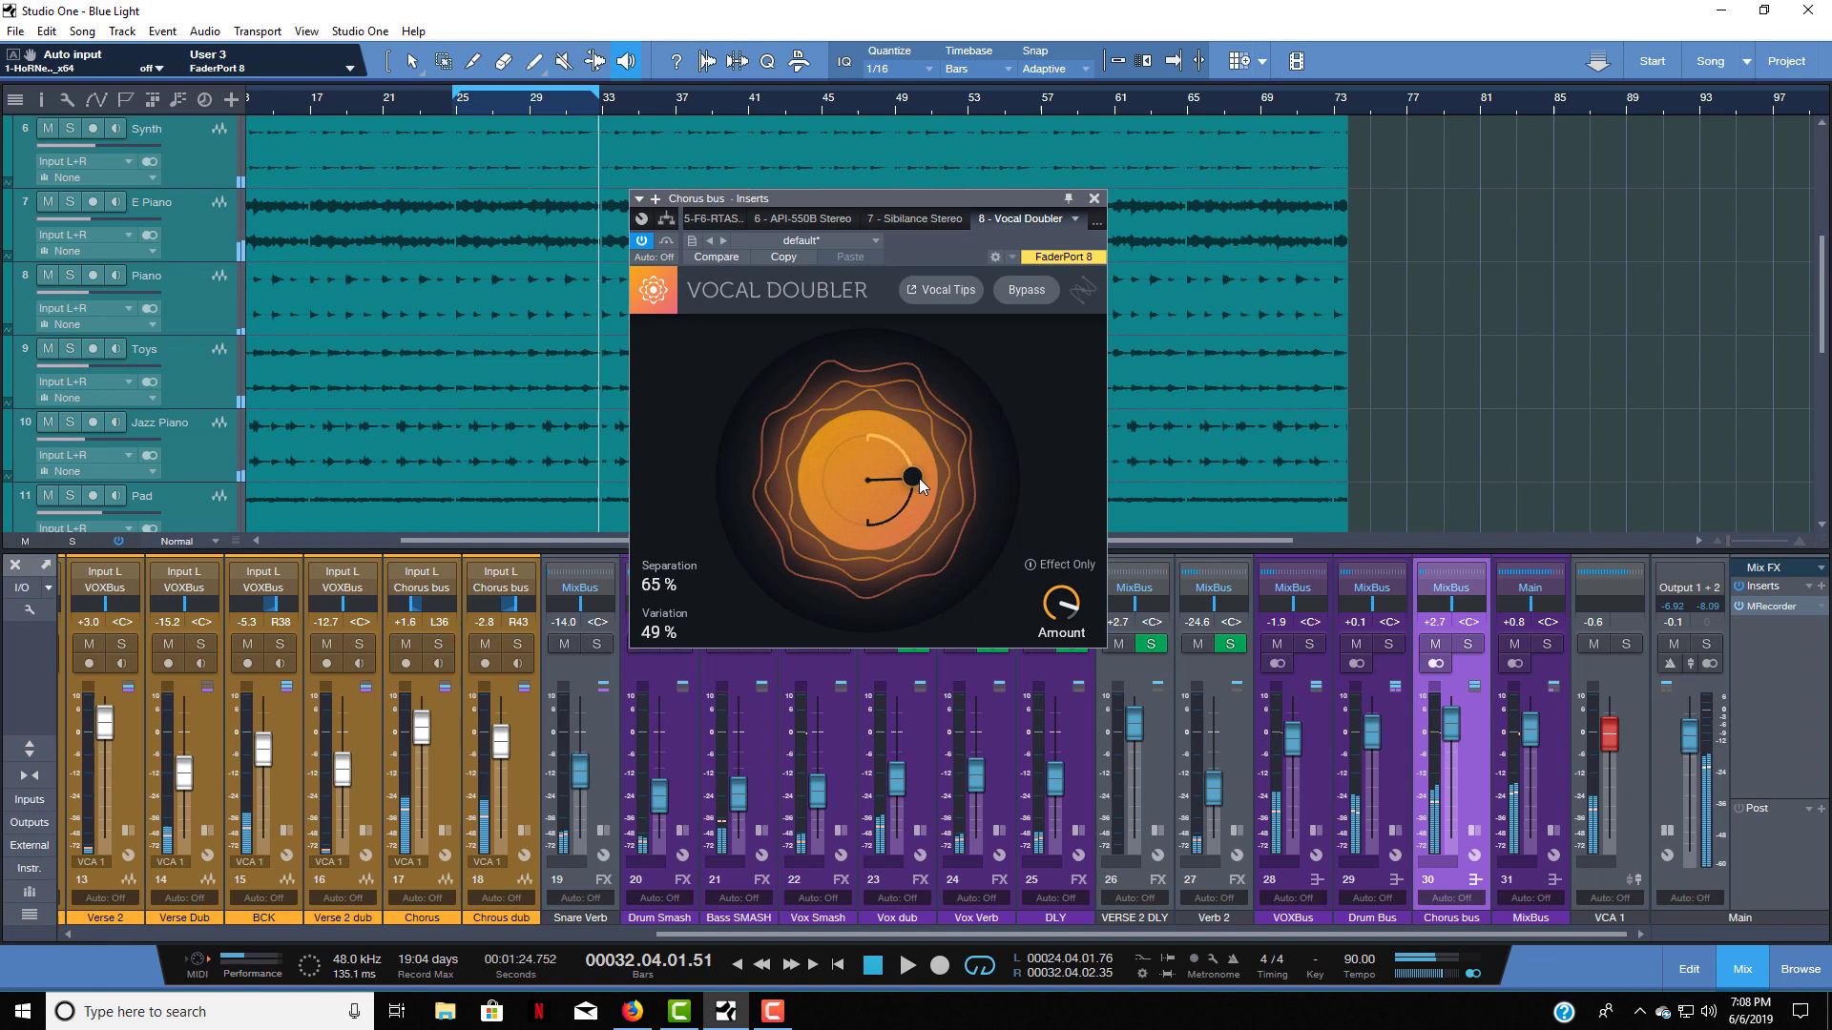
- Close the Vocal Doubler window, play the song from bar 9, then jump to bar 5 and stop
{"action": "left_click", "coordinate": [1059, 200]}
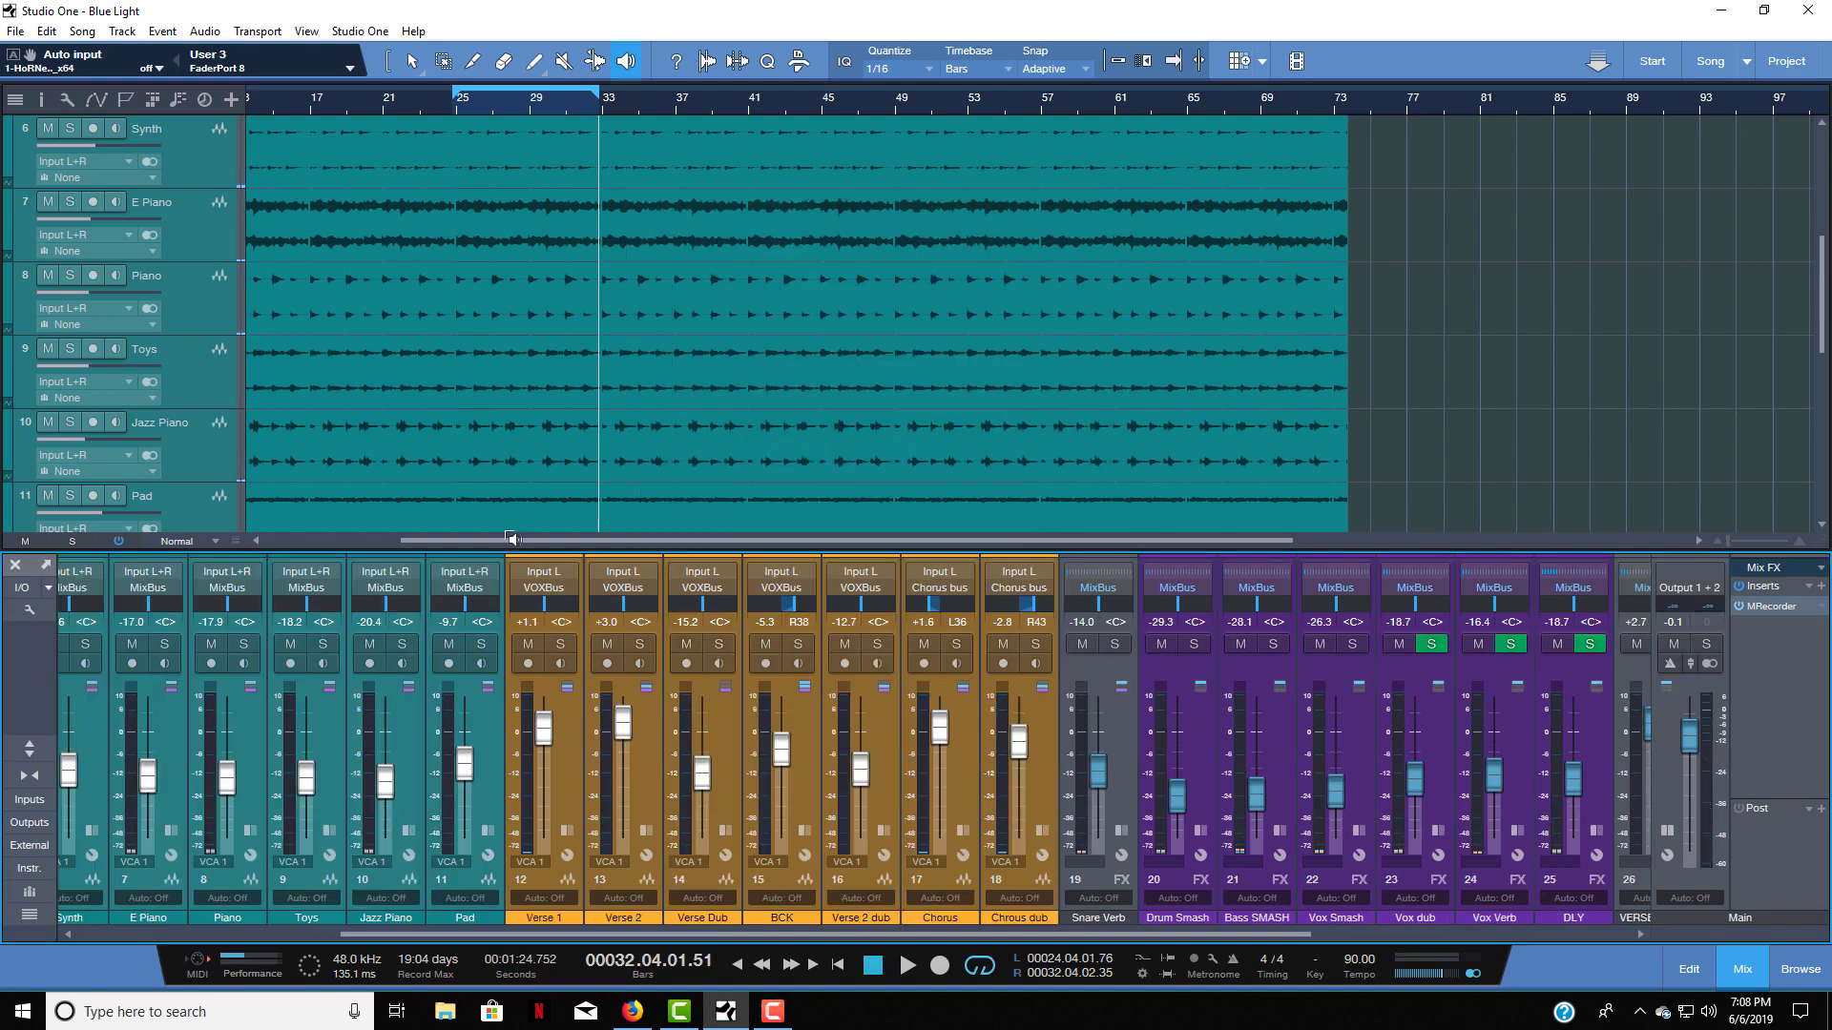
{"action": "left_click_drag", "start_coordinate": [499, 535], "coordinate": [279, 517]}
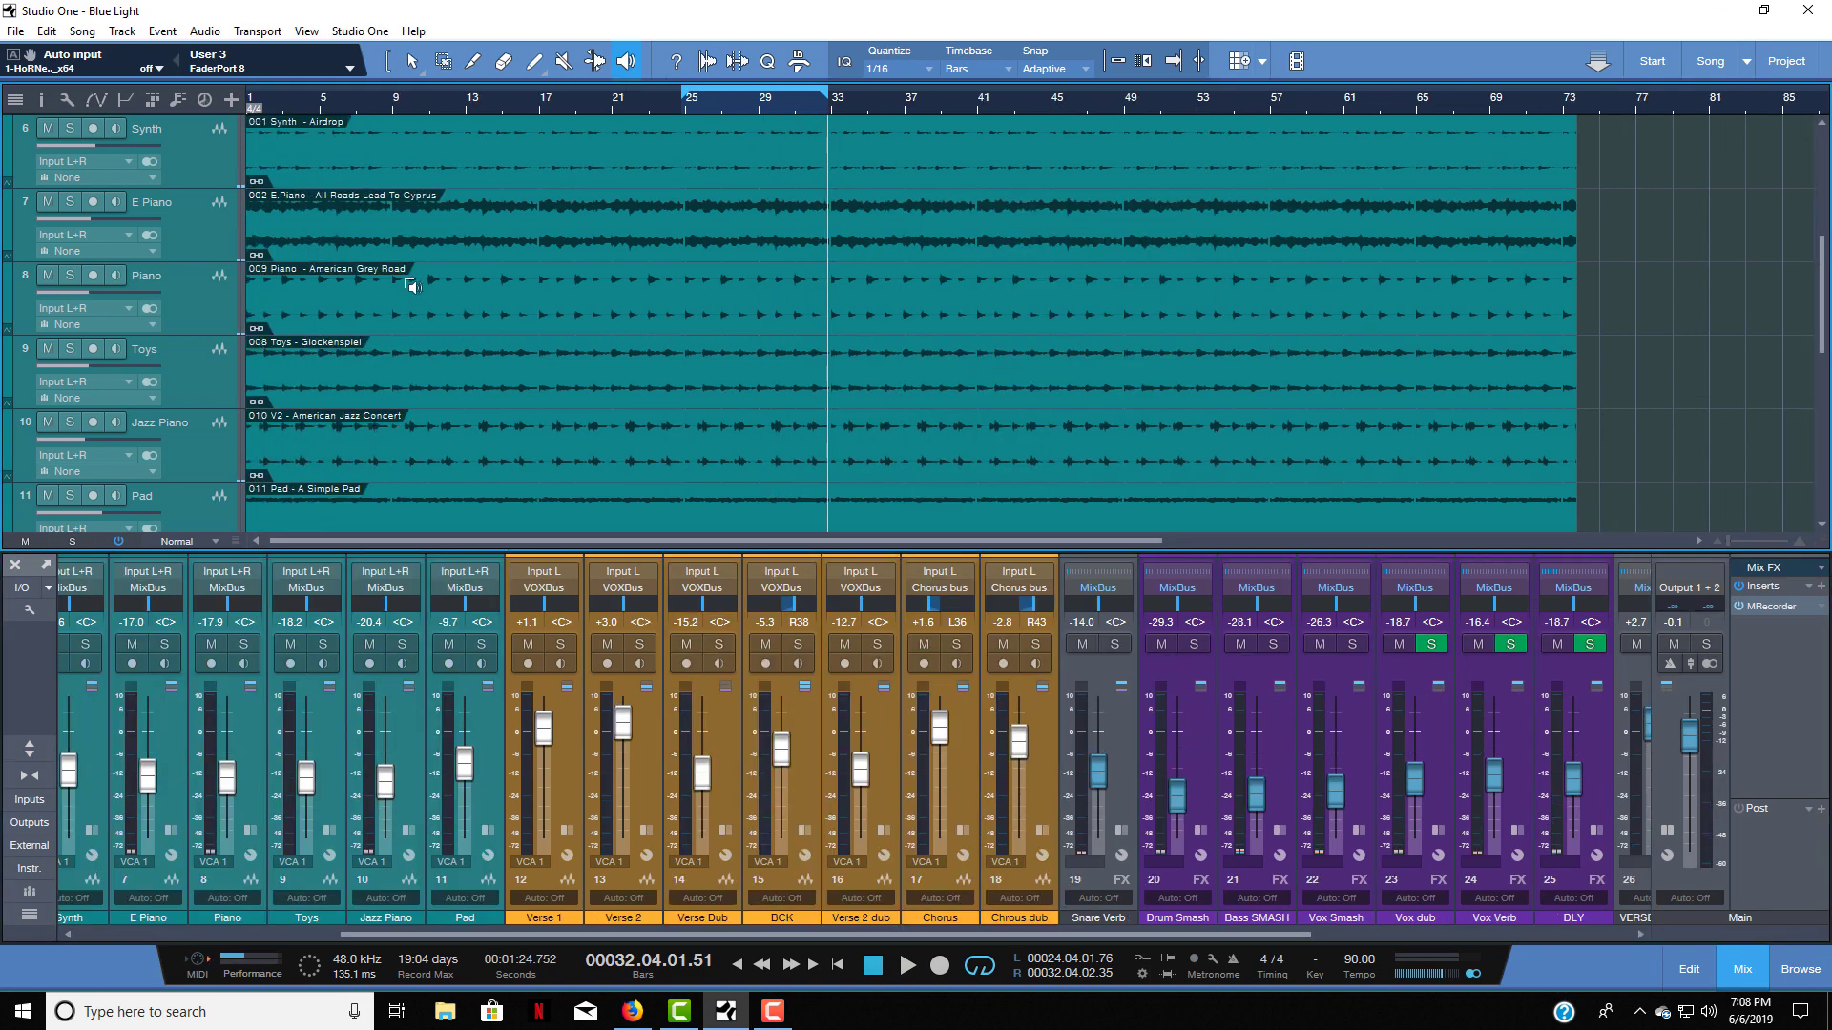
{"action": "left_click", "coordinate": [391, 101]}
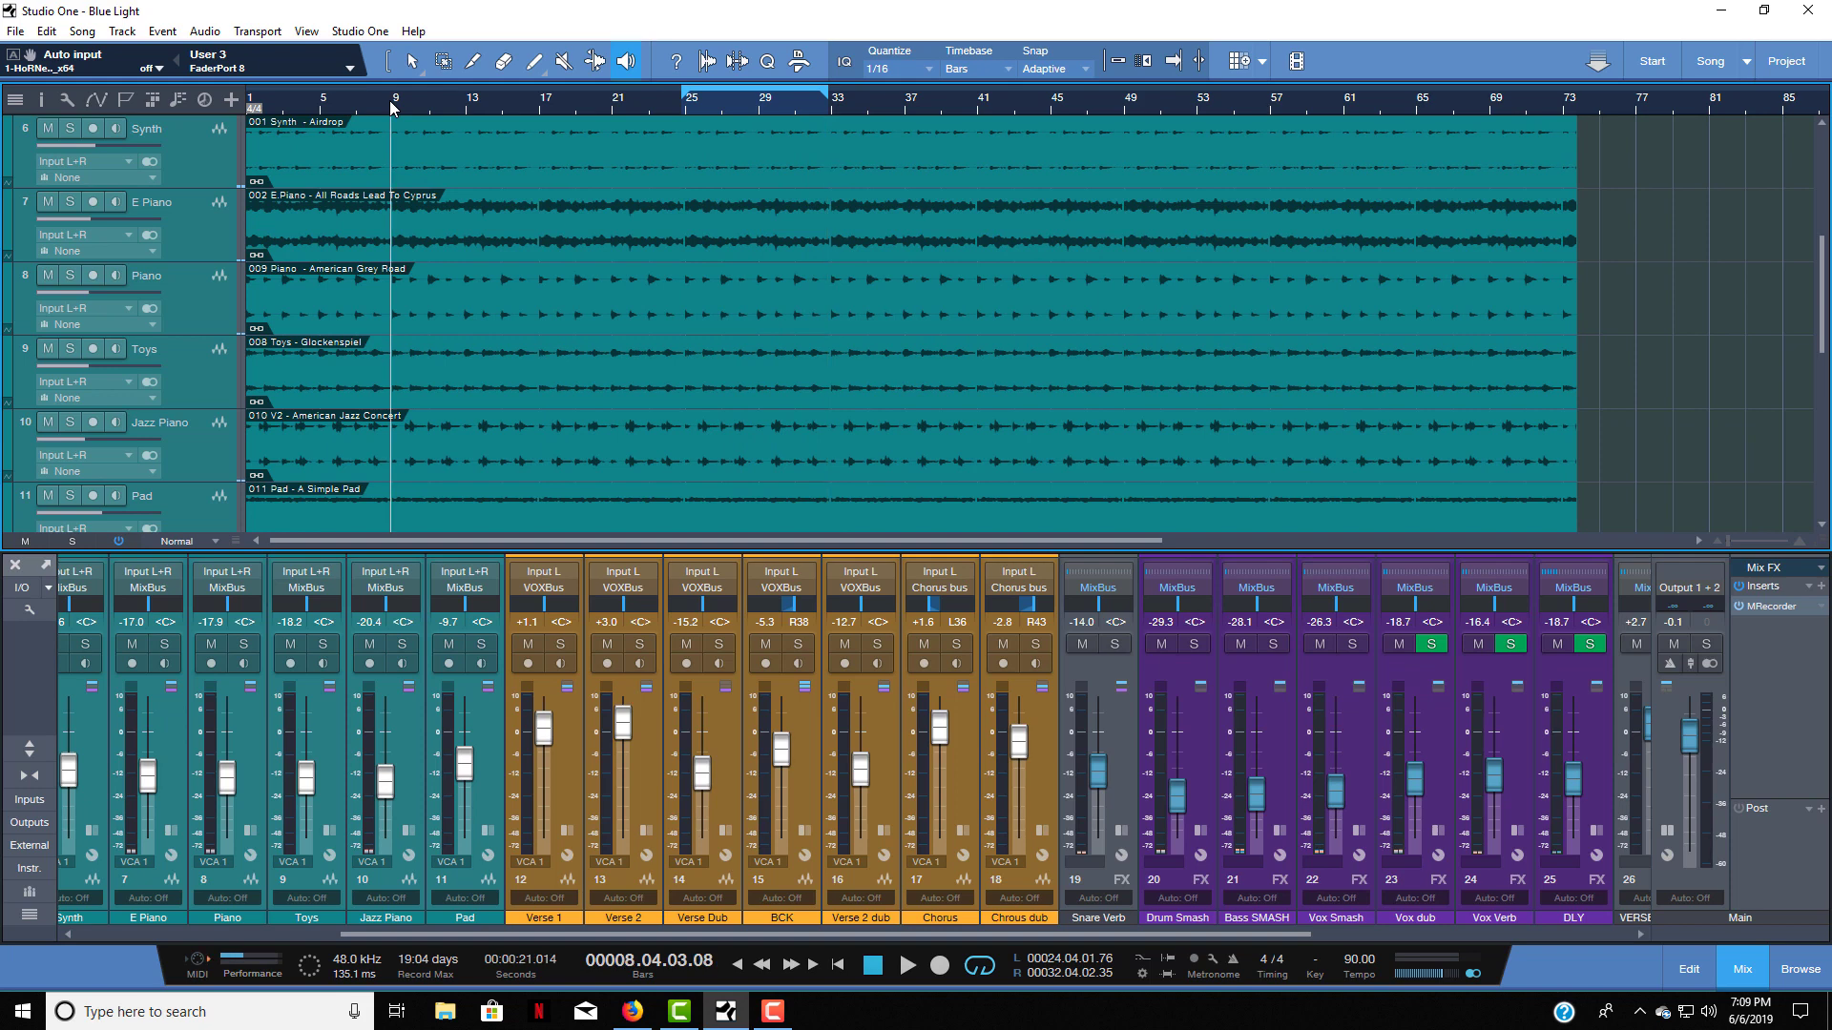
{"action": "key", "text": "space"}
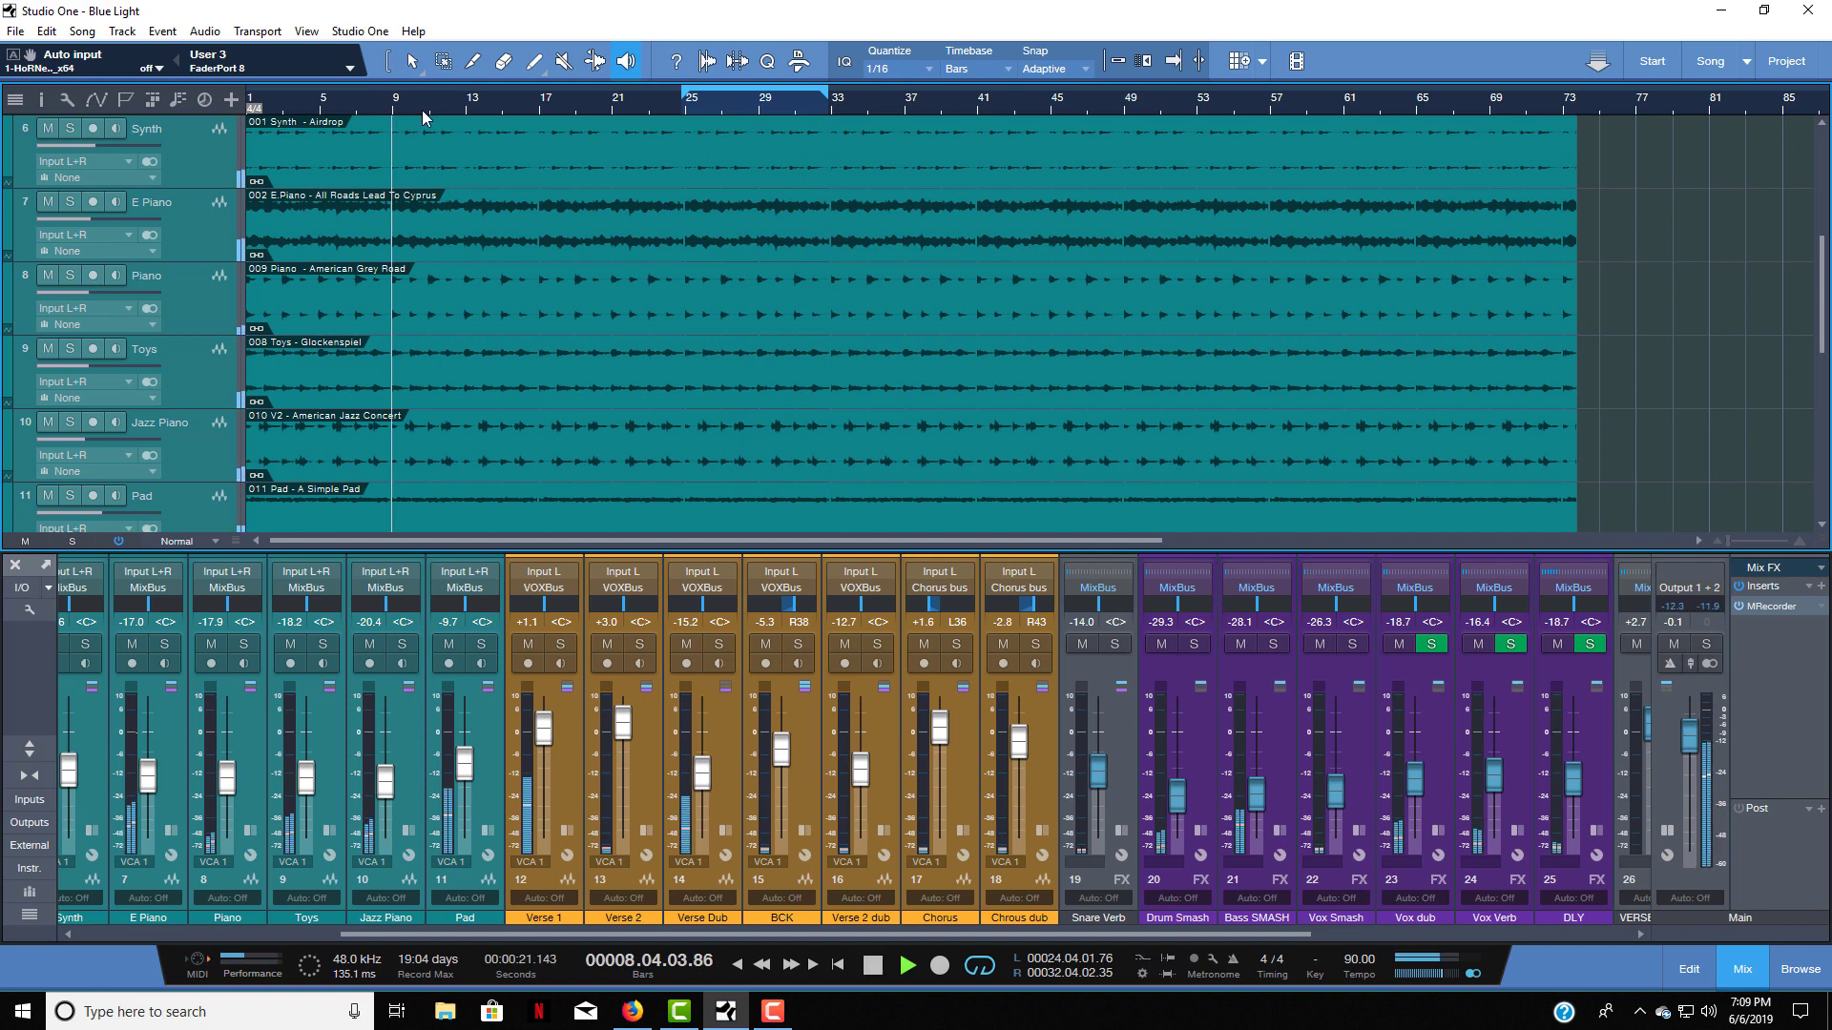
{"action": "left_click", "coordinate": [325, 110]}
{"action": "key", "text": "space"}
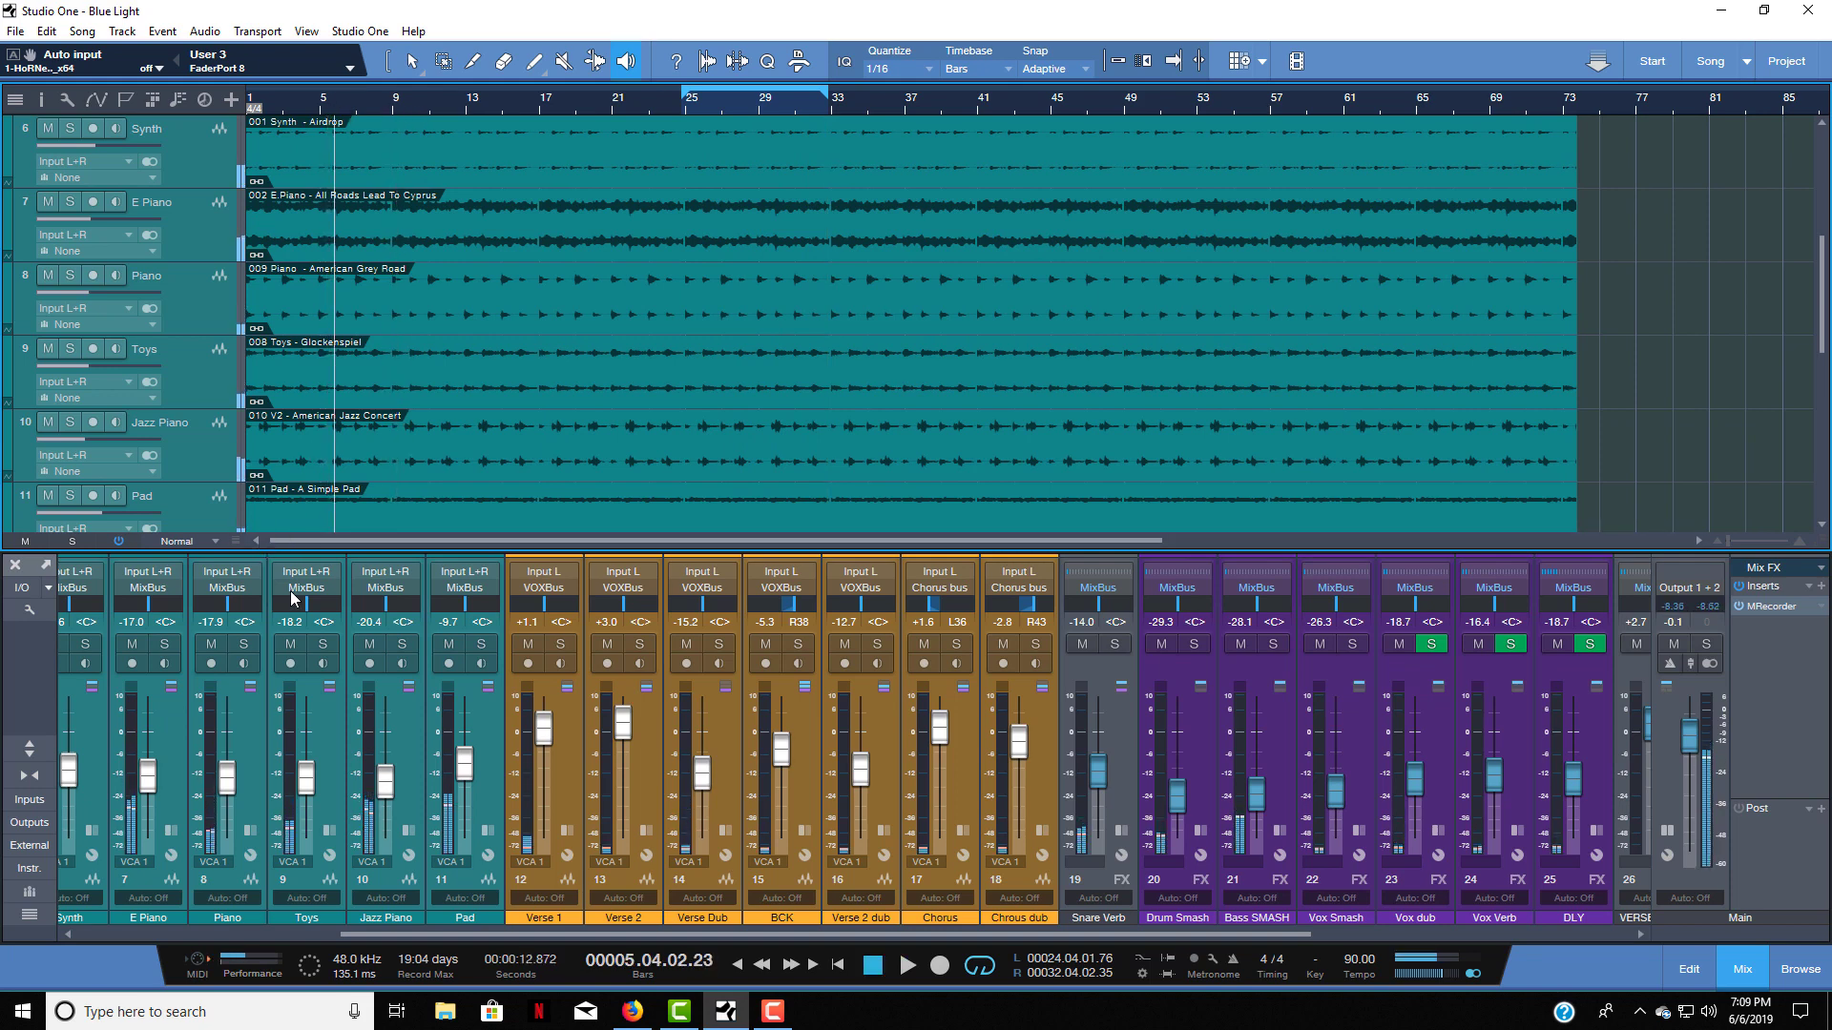